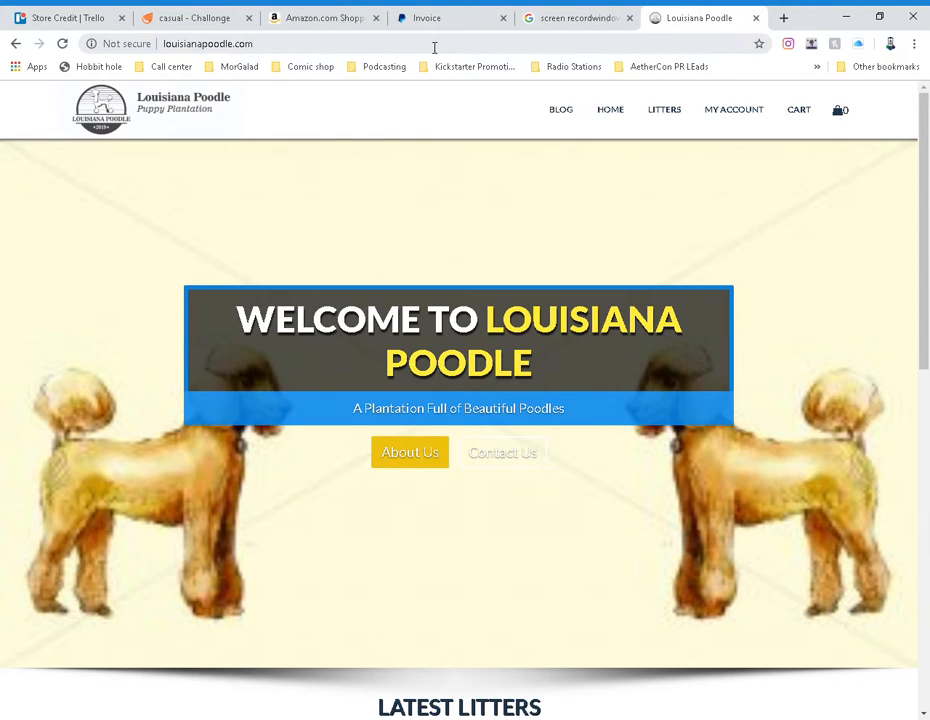
Step: Open louisianapoodle.com/wp-admin and log in to the site's administration with the prefilled credentials
{"action": "left_click", "coordinate": [434, 47]}
{"action": "left_click", "coordinate": [436, 46]}
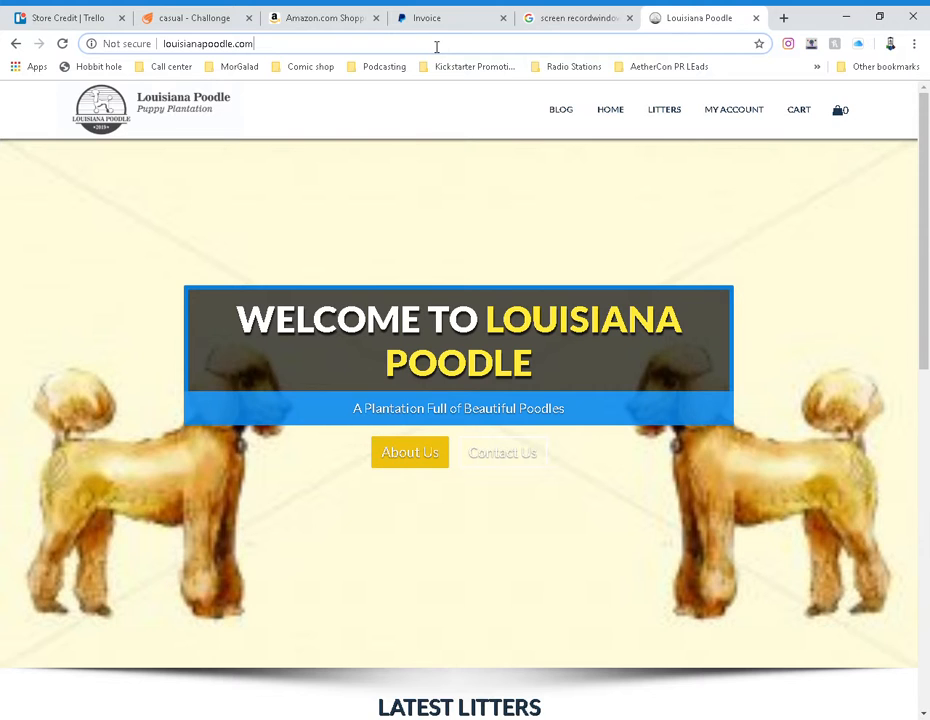
{"action": "type", "text": "/"}
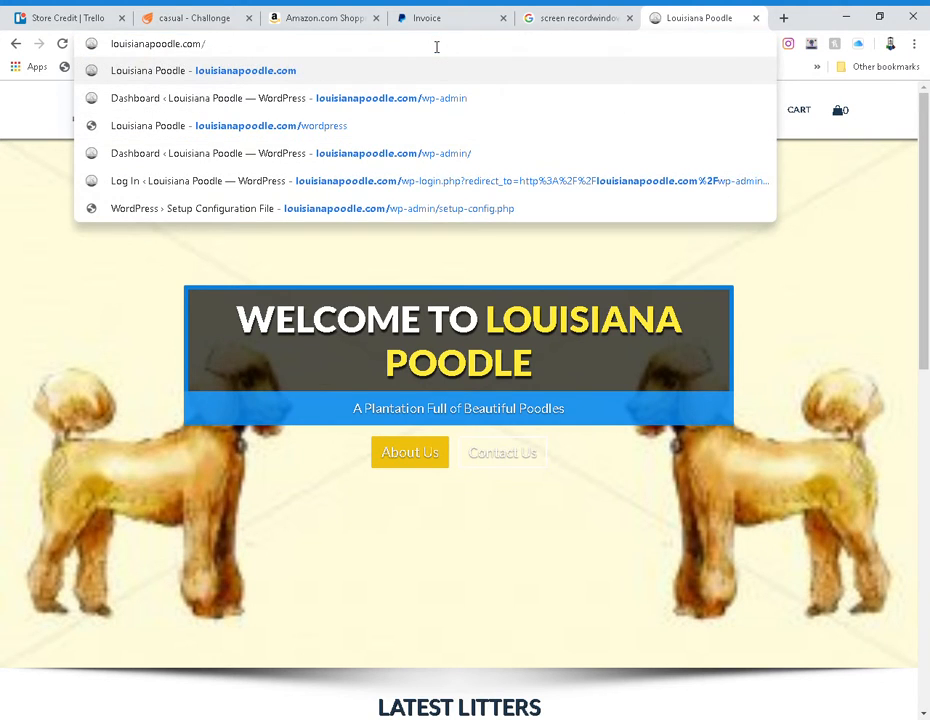
{"action": "type", "text": "wp-admin"}
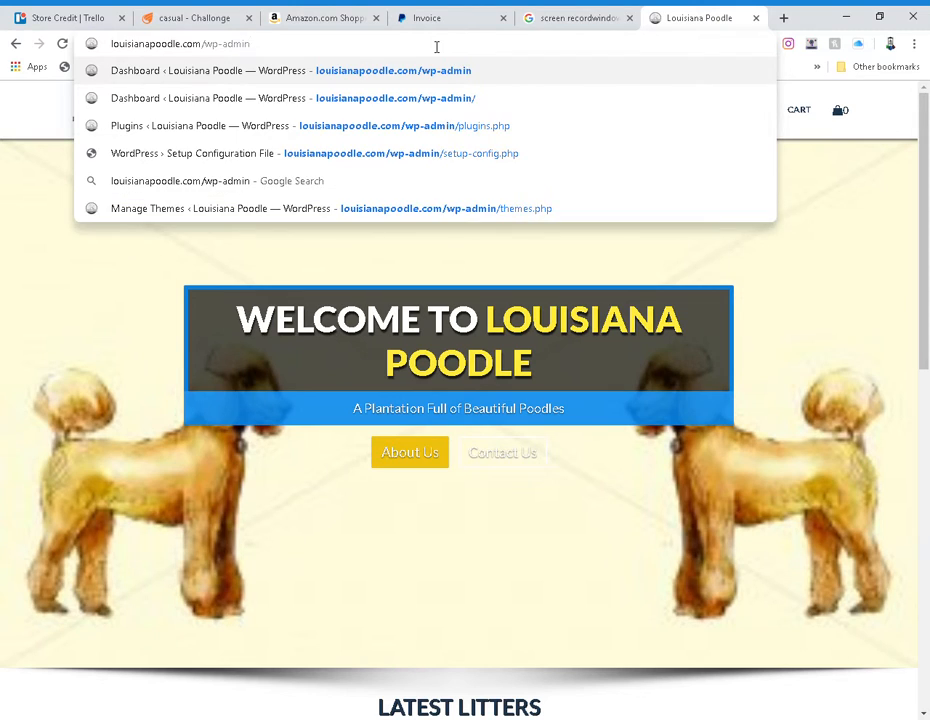
{"action": "key", "text": "Return"}
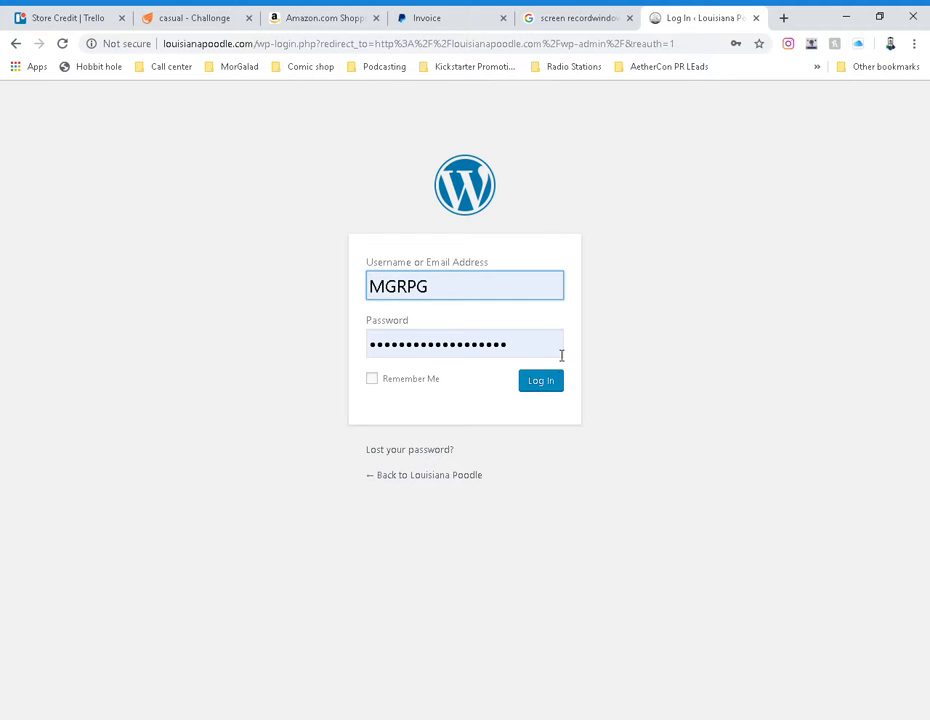
{"action": "left_click", "coordinate": [548, 386]}
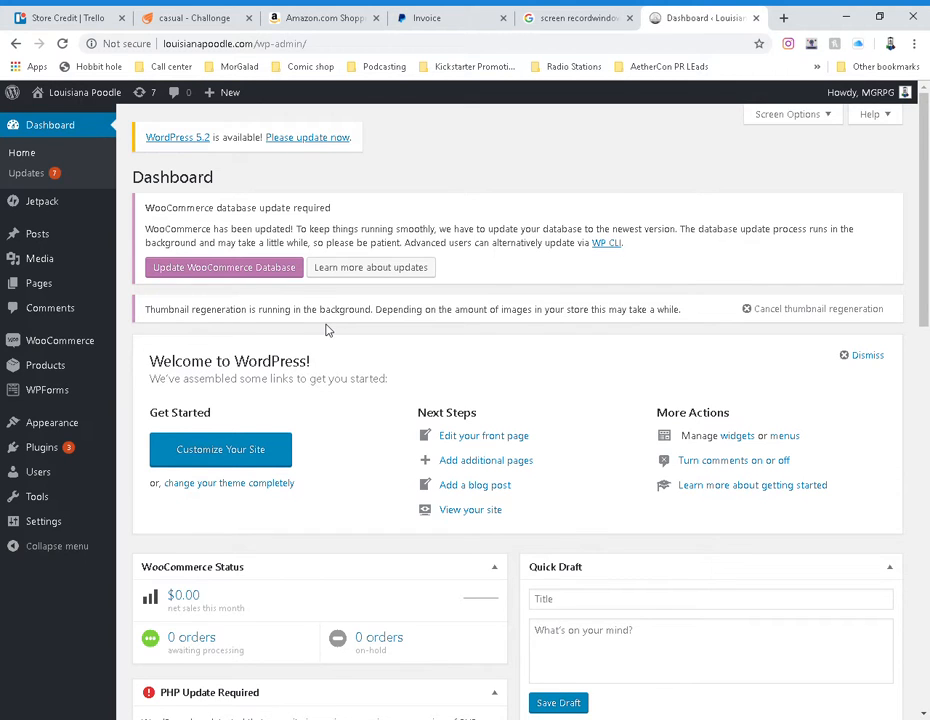
Step: Open the WooCommerce settings from the WordPress dashboard
{"action": "scroll", "coordinate": [325, 330], "scroll_direction": "down", "scroll_amount": 3}
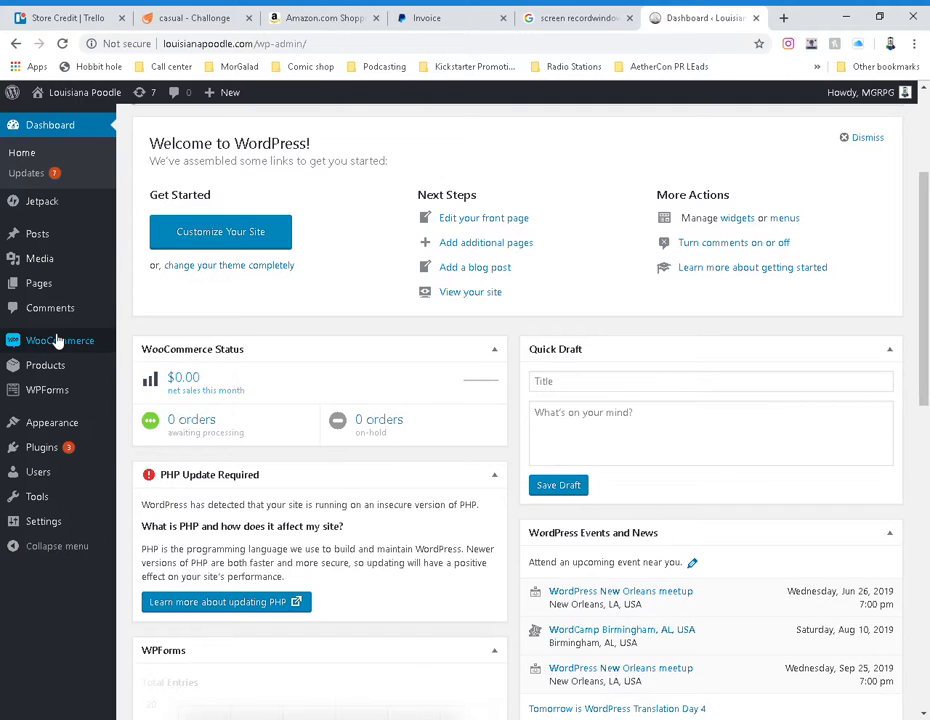
{"action": "mouse_move", "coordinate": [64, 338]}
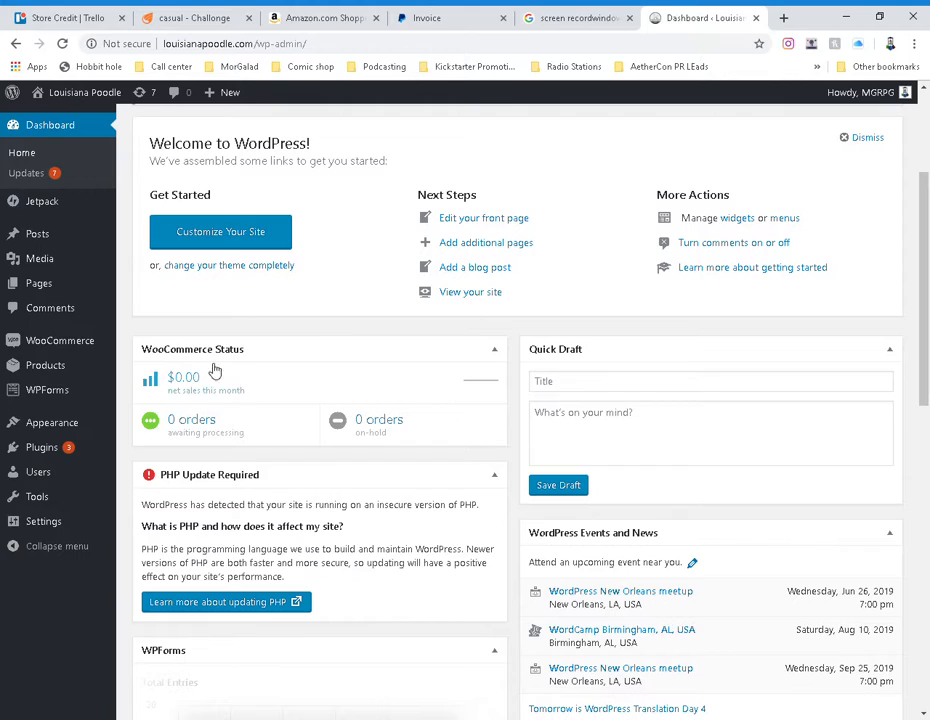
{"action": "left_click", "coordinate": [149, 406]}
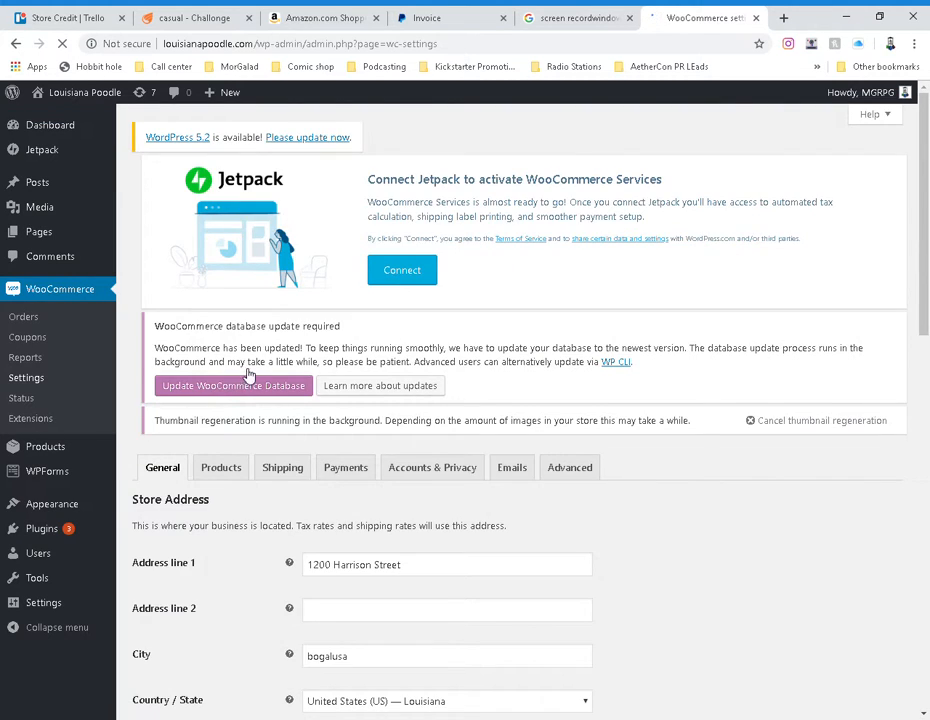
Step: Review the store address, general options and currency options in the general WooCommerce settings
{"action": "scroll", "coordinate": [245, 374], "scroll_direction": "down", "scroll_amount": 3}
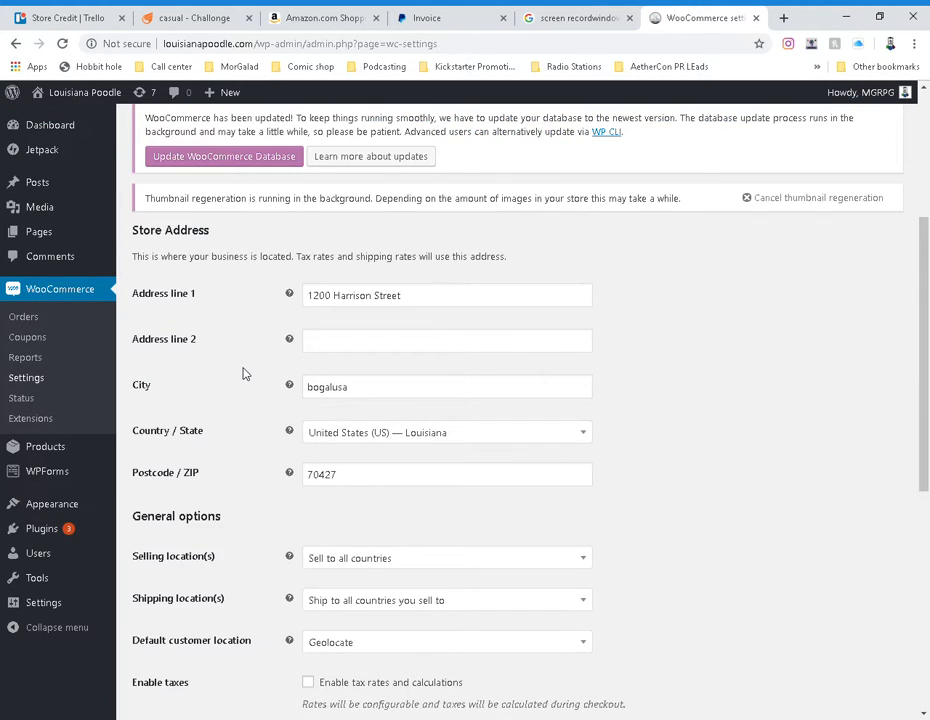
{"action": "scroll", "coordinate": [245, 374], "scroll_direction": "down", "scroll_amount": 1}
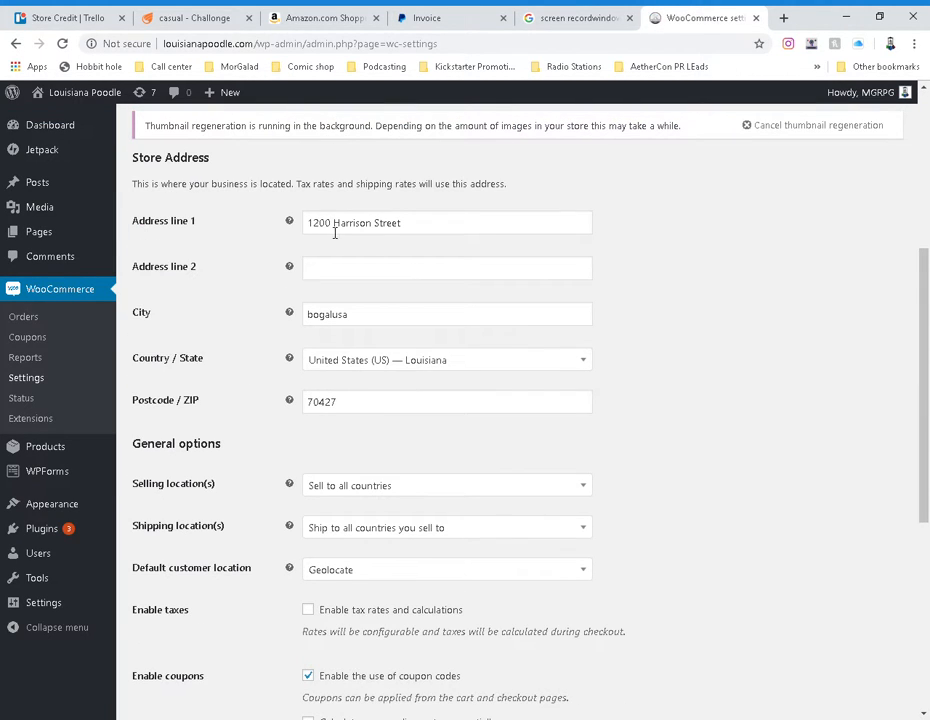
{"action": "scroll", "coordinate": [378, 226], "scroll_direction": "down", "scroll_amount": 2}
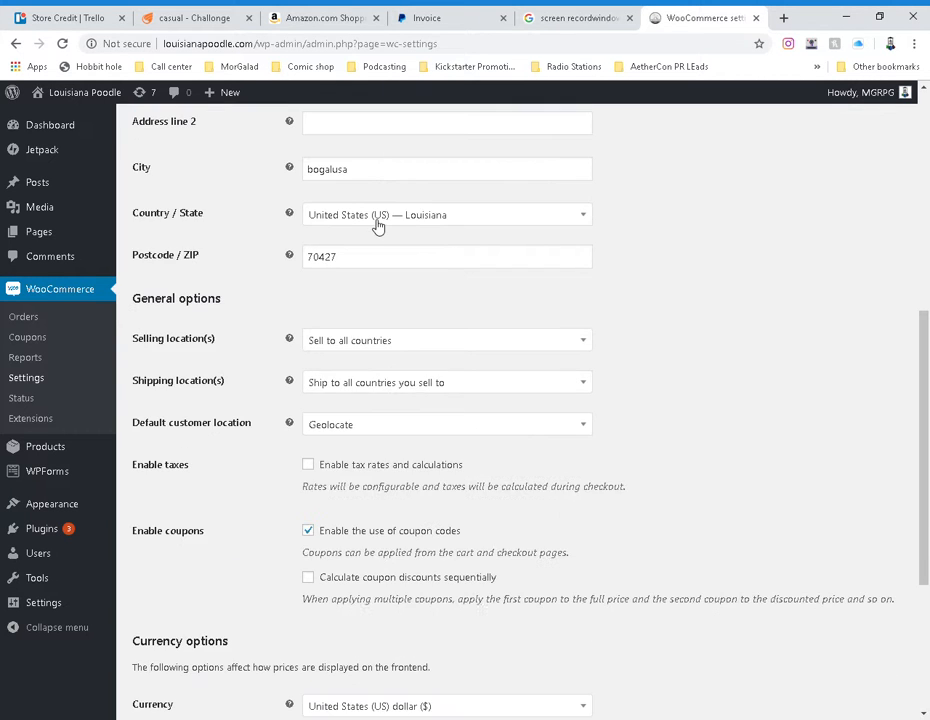
{"action": "scroll", "coordinate": [378, 224], "scroll_direction": "up", "scroll_amount": 2}
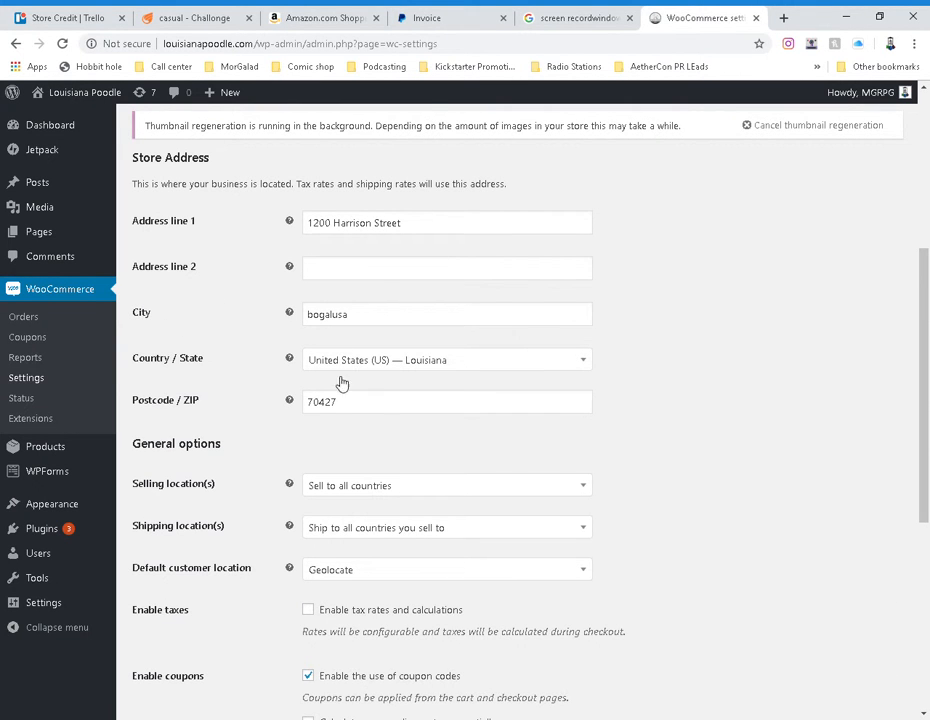
{"action": "scroll", "coordinate": [340, 385], "scroll_direction": "down", "scroll_amount": 4}
{"action": "scroll", "coordinate": [331, 398], "scroll_direction": "down", "scroll_amount": 1}
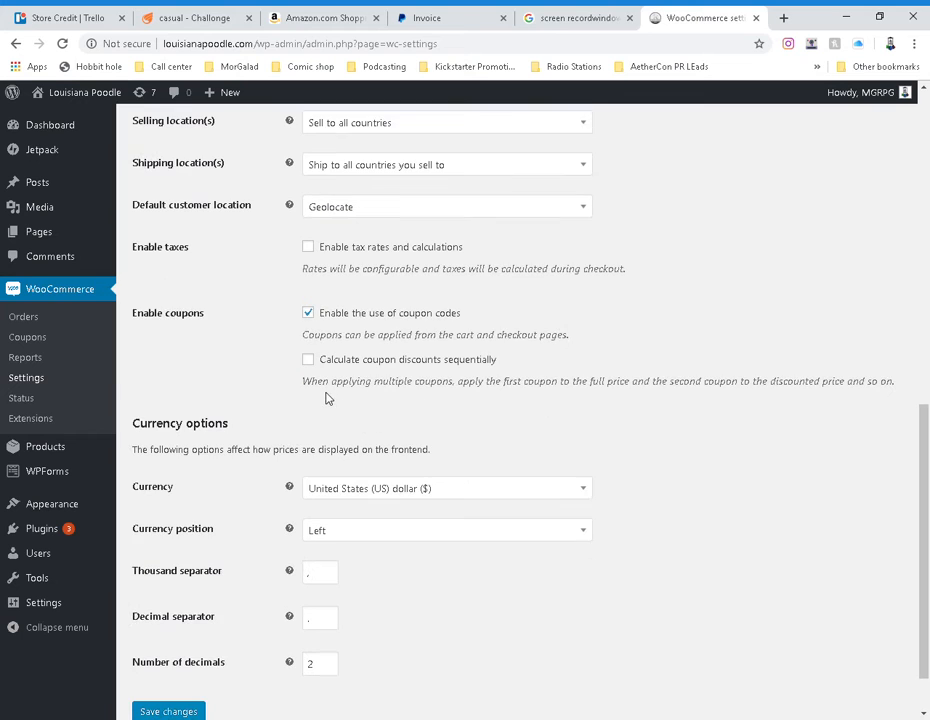
{"action": "scroll", "coordinate": [337, 358], "scroll_direction": "down", "scroll_amount": 1}
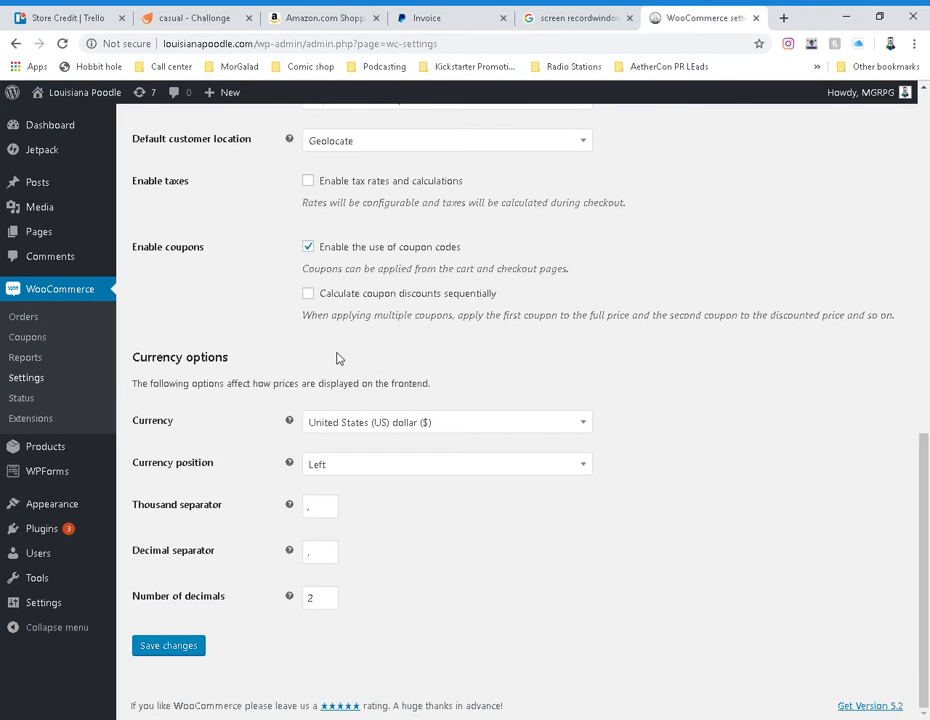
{"action": "scroll", "coordinate": [337, 358], "scroll_direction": "up", "scroll_amount": 10}
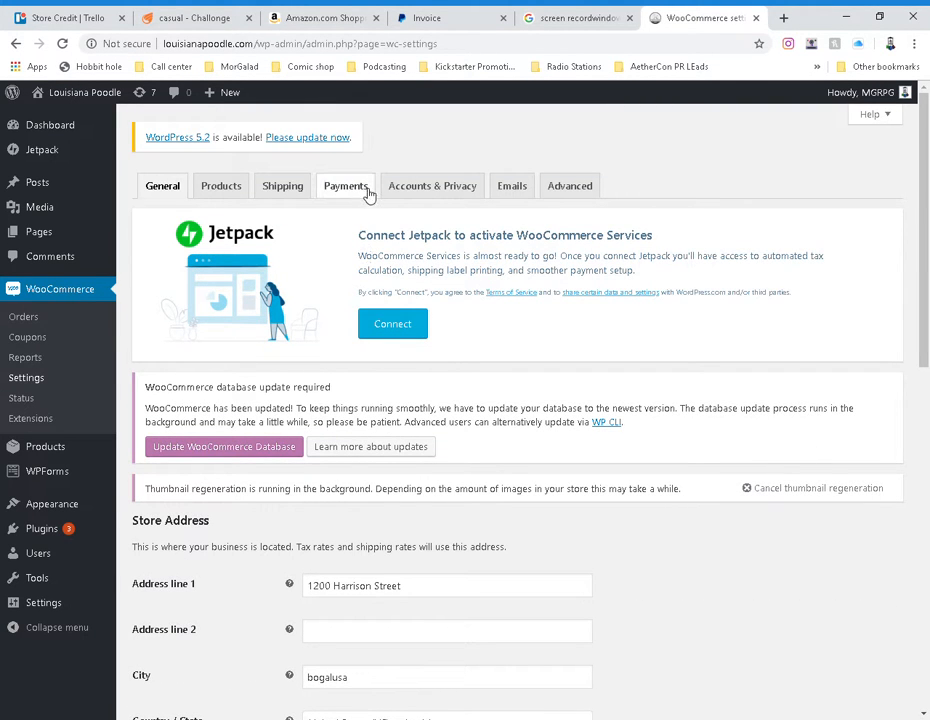
Step: Show the store's payment methods and open the PayPal Checkout method for management
{"action": "left_click", "coordinate": [364, 194]}
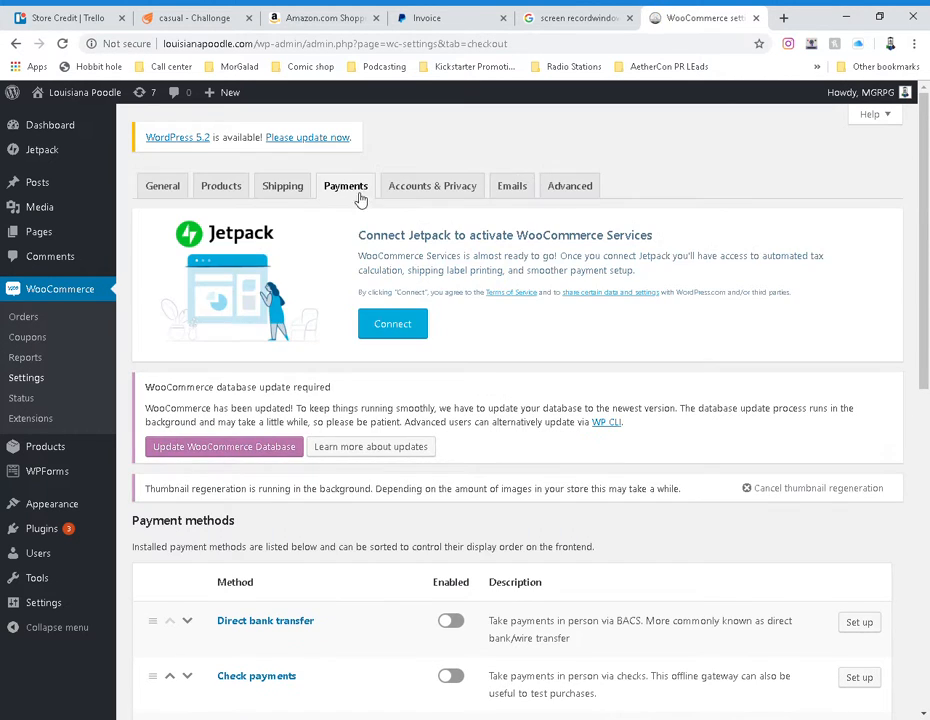
{"action": "scroll", "coordinate": [320, 338], "scroll_direction": "down", "scroll_amount": 4}
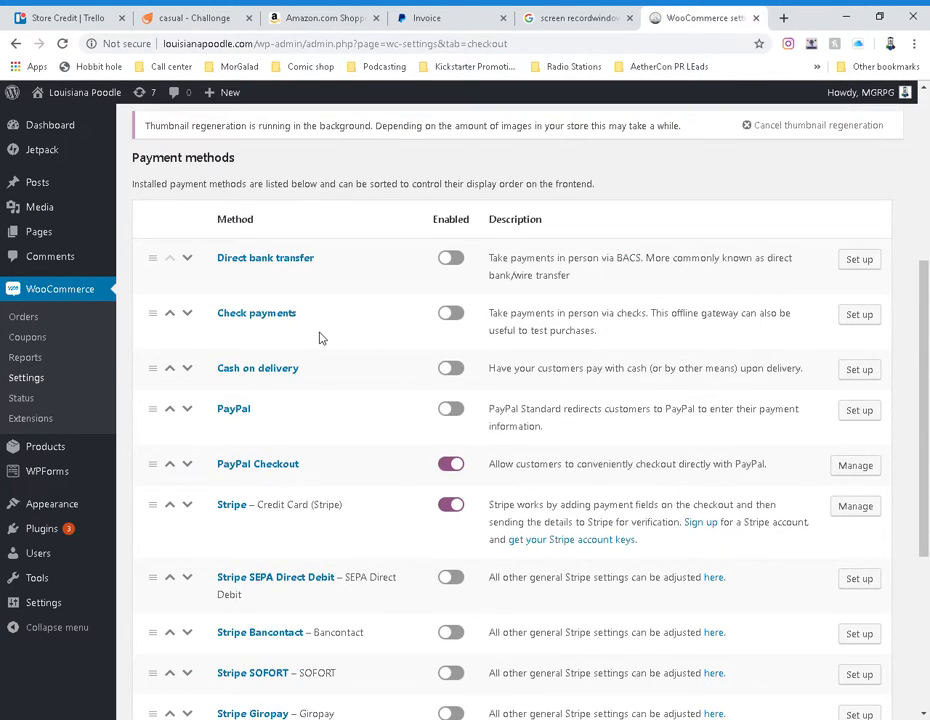
{"action": "scroll", "coordinate": [320, 338], "scroll_direction": "down", "scroll_amount": 1}
{"action": "scroll", "coordinate": [320, 338], "scroll_direction": "up", "scroll_amount": 1}
{"action": "left_click", "coordinate": [457, 415]}
{"action": "left_click", "coordinate": [857, 467]}
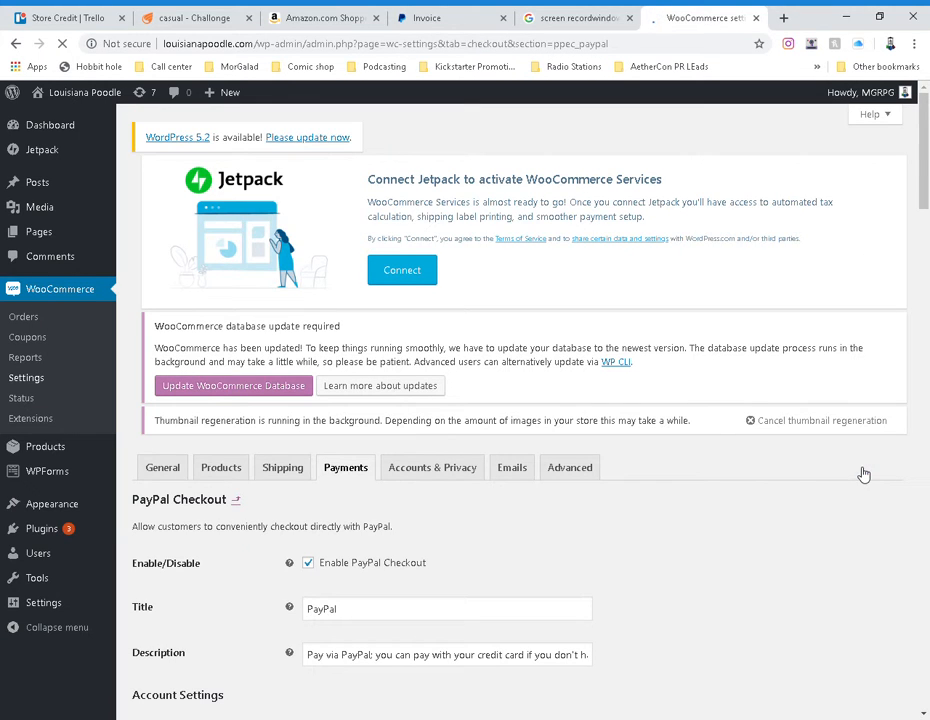
Step: Examine the PayPal Checkout settings, including API credentials, landing page, advanced, button and regular checkout options
{"action": "scroll", "coordinate": [627, 461], "scroll_direction": "down", "scroll_amount": 3}
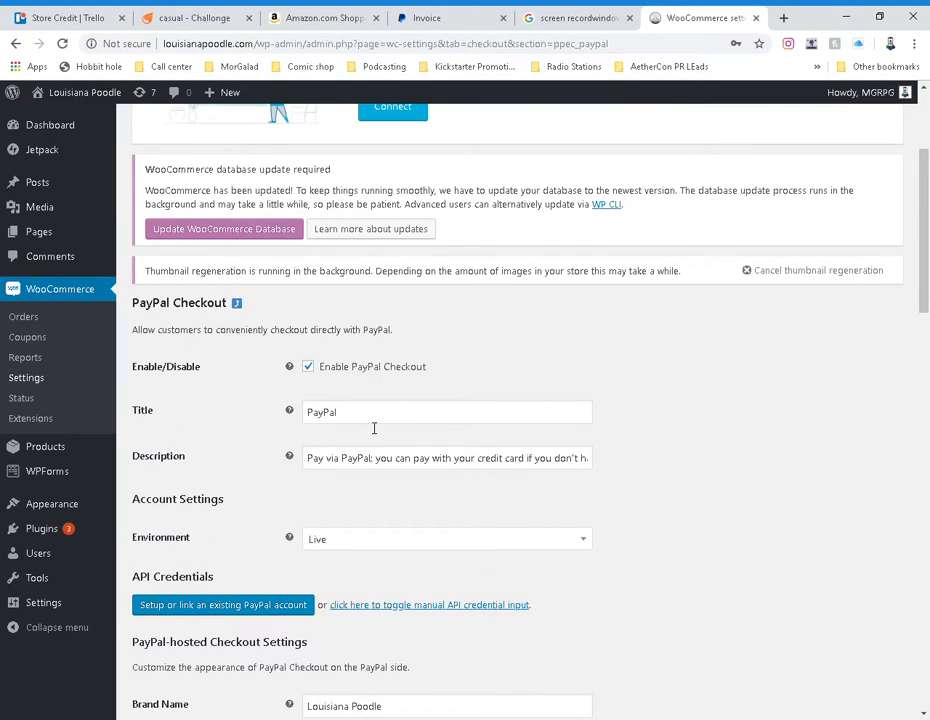
{"action": "scroll", "coordinate": [367, 426], "scroll_direction": "down", "scroll_amount": 3}
{"action": "scroll", "coordinate": [378, 406], "scroll_direction": "down", "scroll_amount": 6}
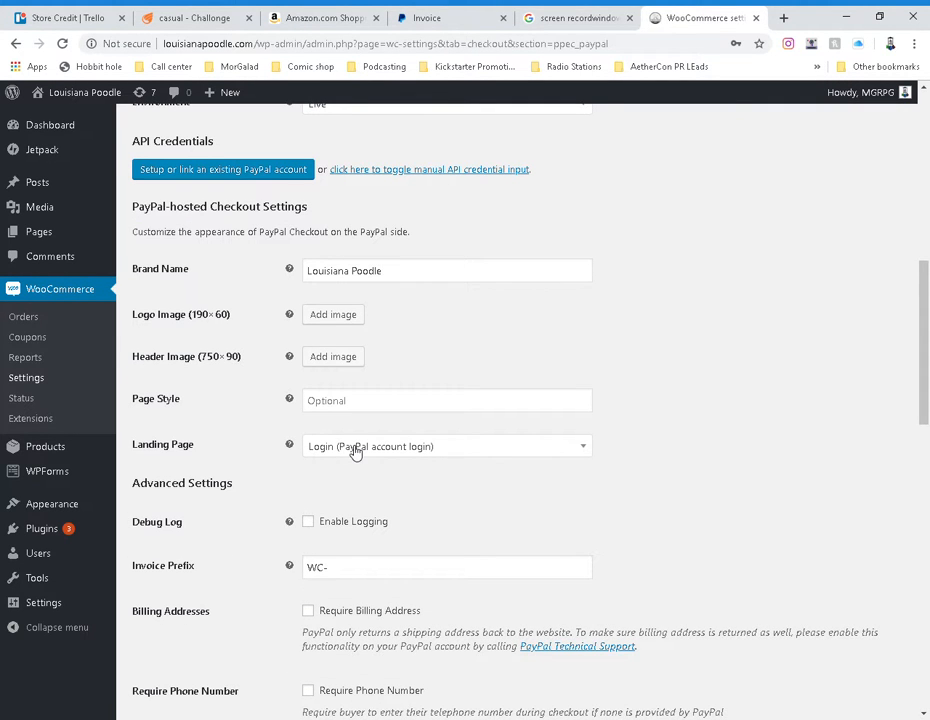
{"action": "scroll", "coordinate": [358, 456], "scroll_direction": "down", "scroll_amount": 2}
{"action": "scroll", "coordinate": [361, 462], "scroll_direction": "down", "scroll_amount": 5}
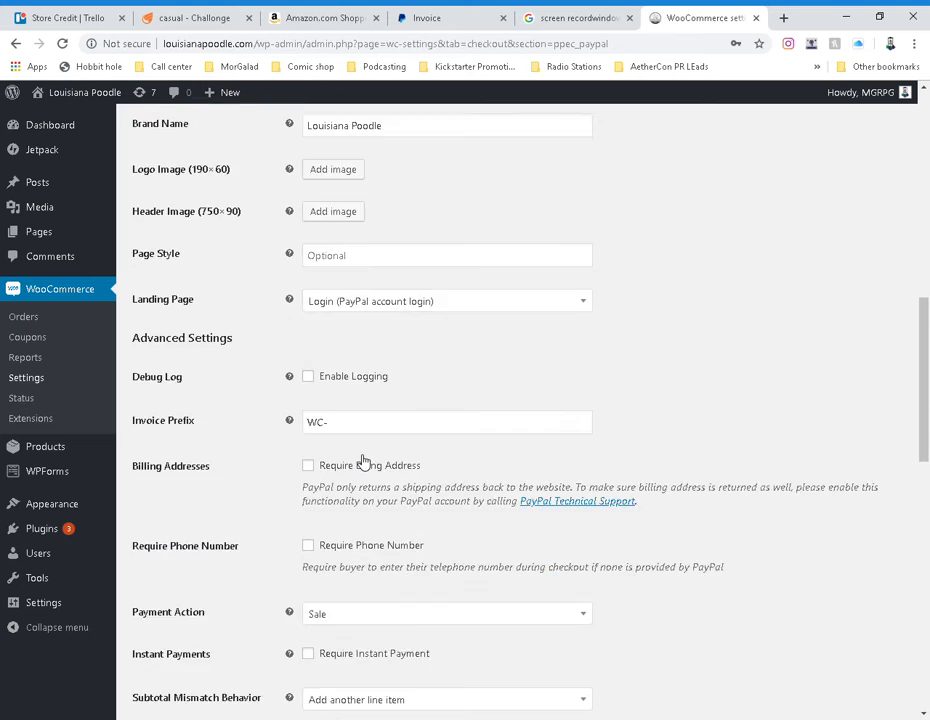
{"action": "scroll", "coordinate": [358, 460], "scroll_direction": "down", "scroll_amount": 10}
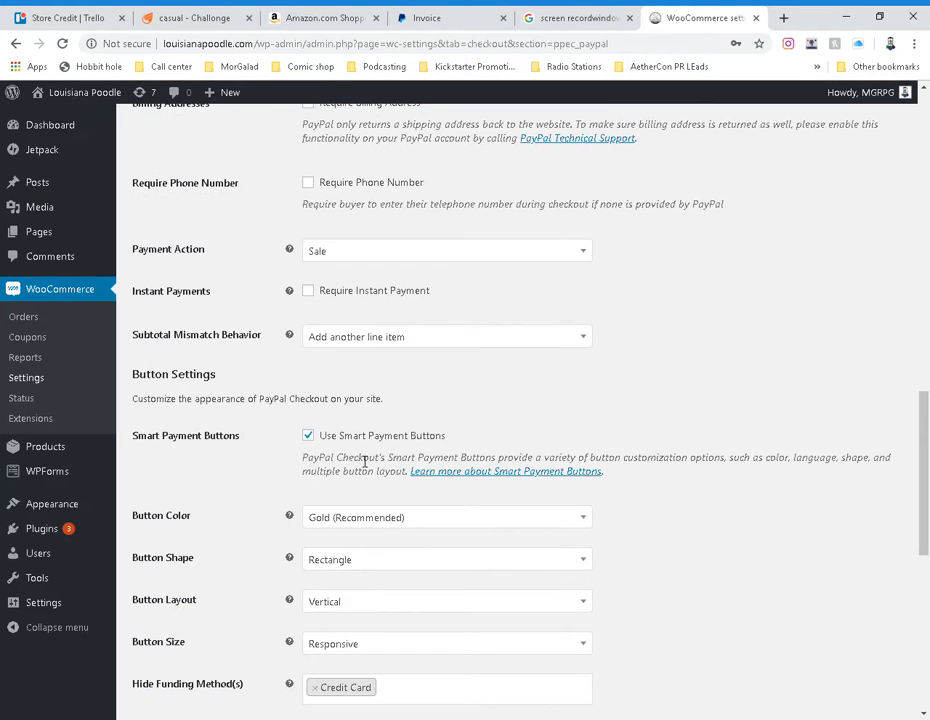
{"action": "scroll", "coordinate": [358, 460], "scroll_direction": "down", "scroll_amount": 6}
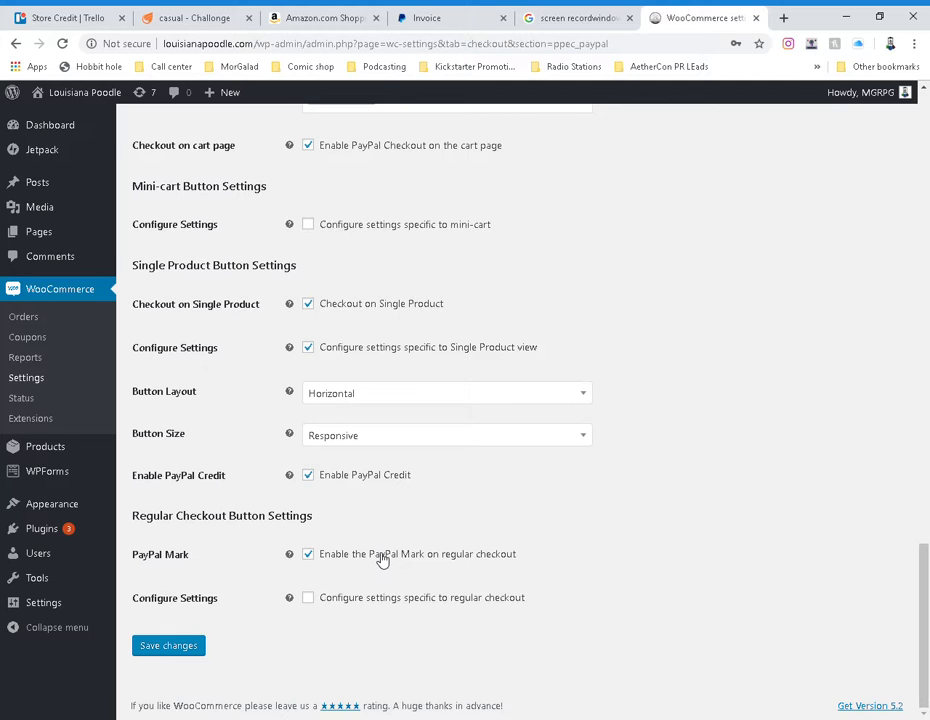
{"action": "scroll", "coordinate": [402, 470], "scroll_direction": "up", "scroll_amount": 4}
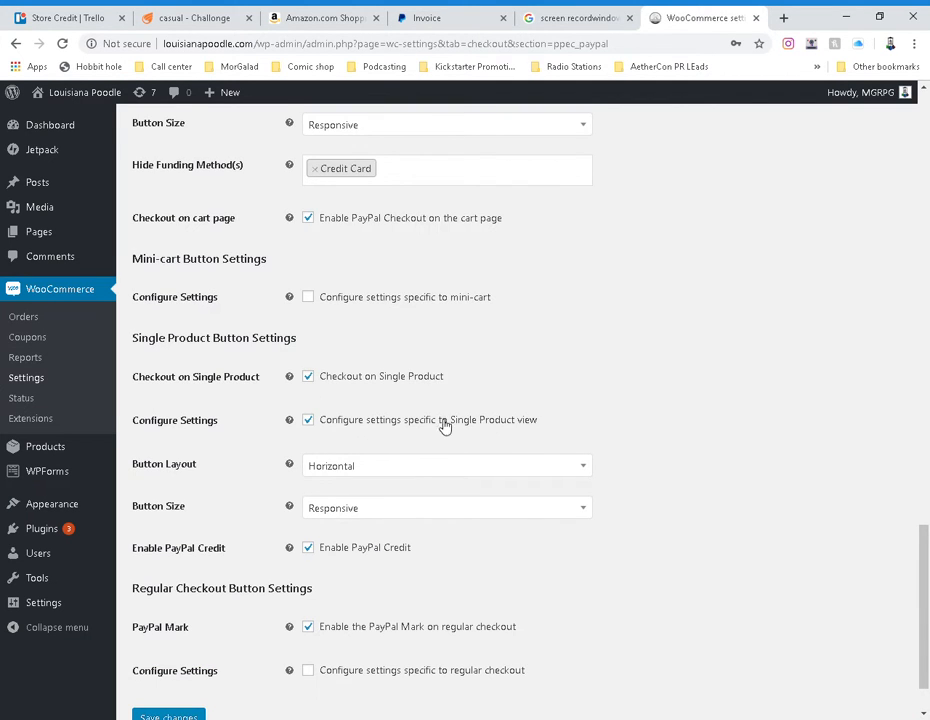
{"action": "scroll", "coordinate": [430, 410], "scroll_direction": "up", "scroll_amount": 2}
{"action": "scroll", "coordinate": [417, 390], "scroll_direction": "up", "scroll_amount": 12}
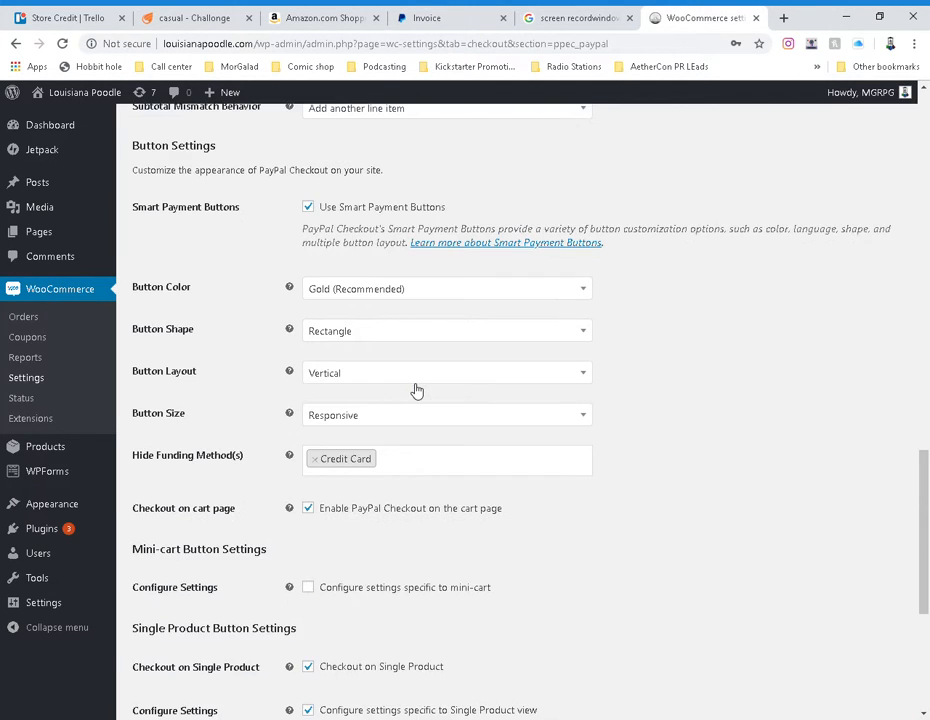
{"action": "scroll", "coordinate": [415, 390], "scroll_direction": "up", "scroll_amount": 2}
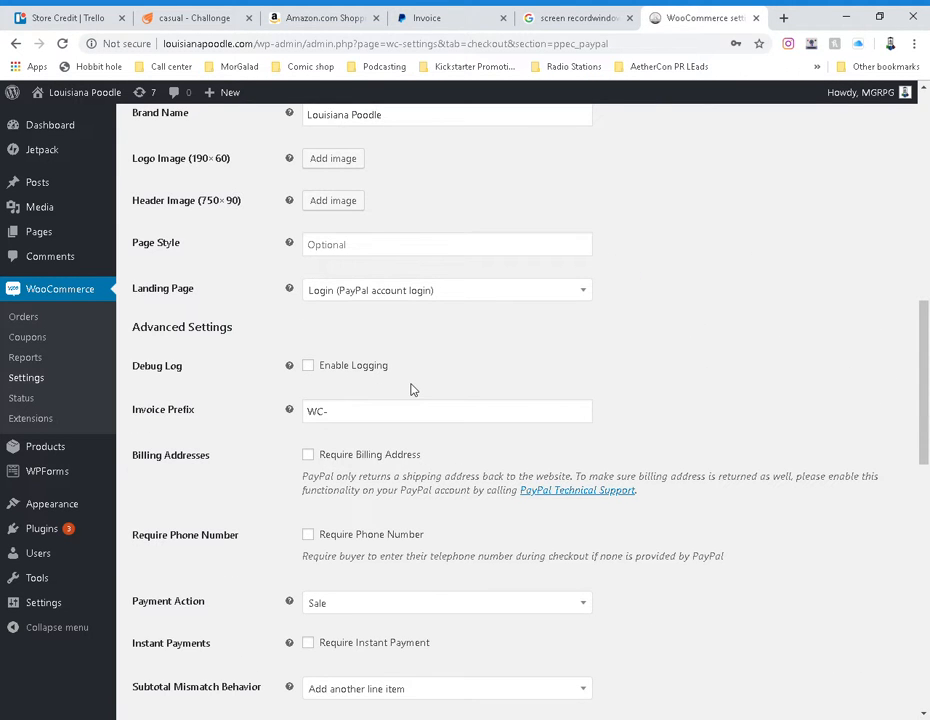
{"action": "scroll", "coordinate": [412, 389], "scroll_direction": "up", "scroll_amount": 2}
{"action": "left_click", "coordinate": [434, 365]}
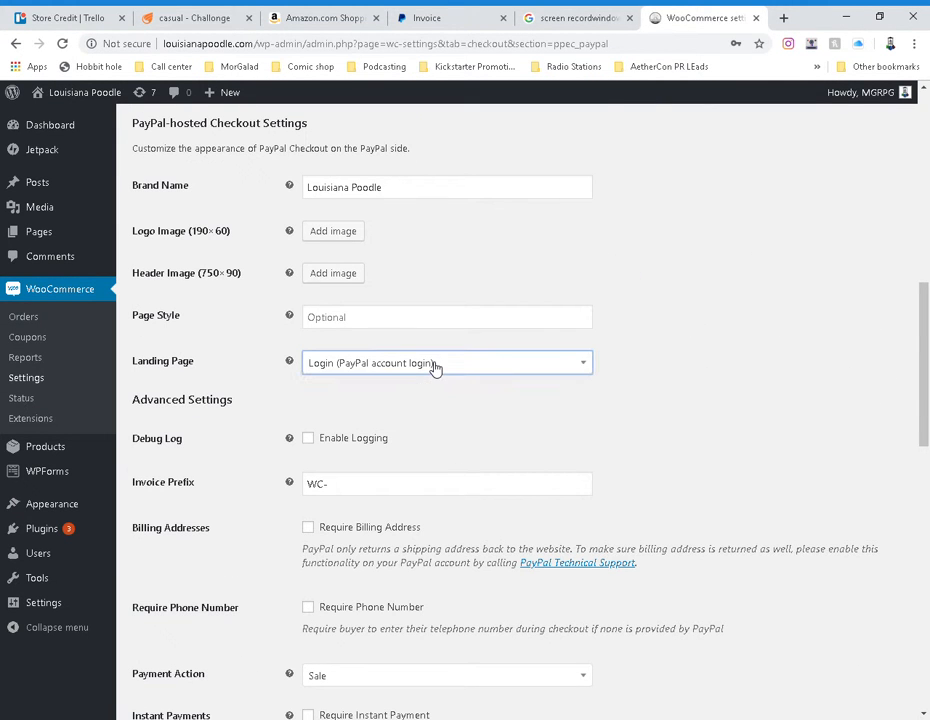
{"action": "scroll", "coordinate": [434, 368], "scroll_direction": "up", "scroll_amount": 3}
{"action": "scroll", "coordinate": [378, 405], "scroll_direction": "up", "scroll_amount": 1}
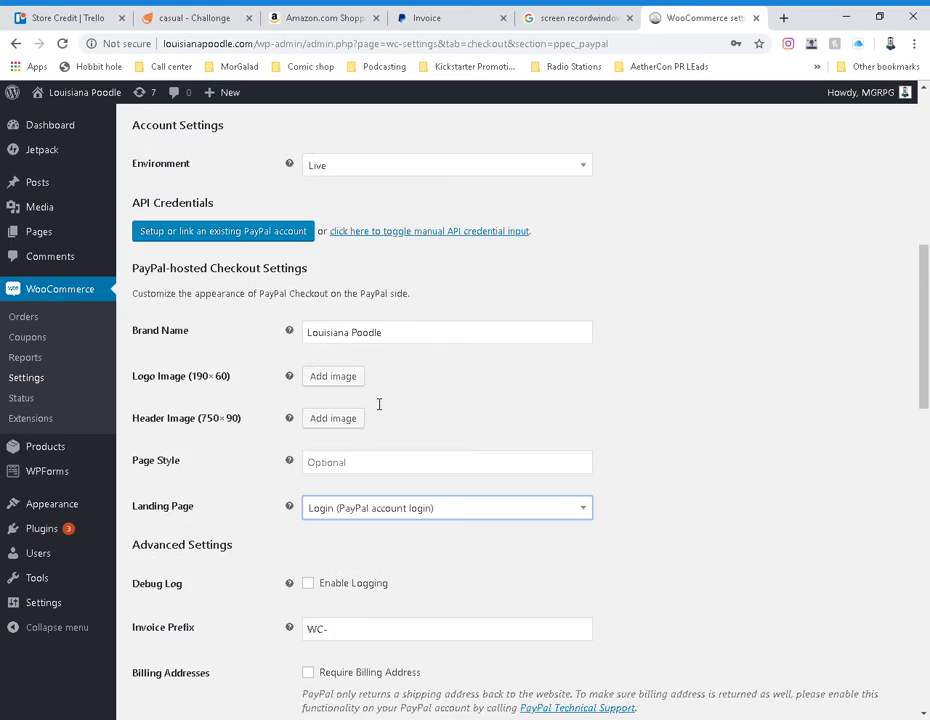
{"action": "scroll", "coordinate": [442, 381], "scroll_direction": "up", "scroll_amount": 2}
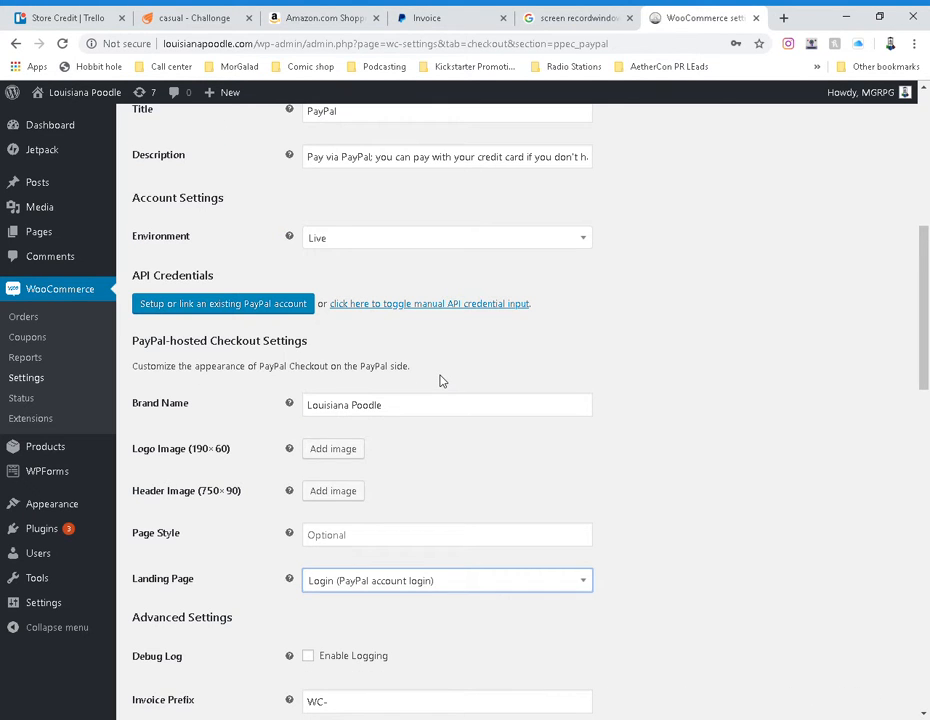
{"action": "scroll", "coordinate": [442, 381], "scroll_direction": "up", "scroll_amount": 2}
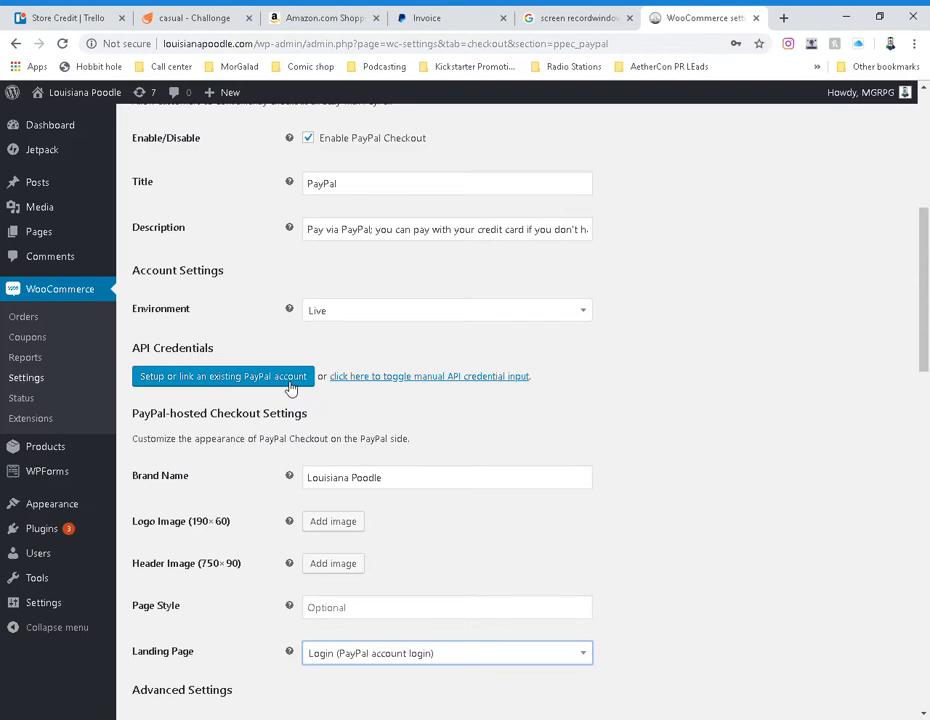
{"action": "scroll", "coordinate": [288, 388], "scroll_direction": "up", "scroll_amount": 3}
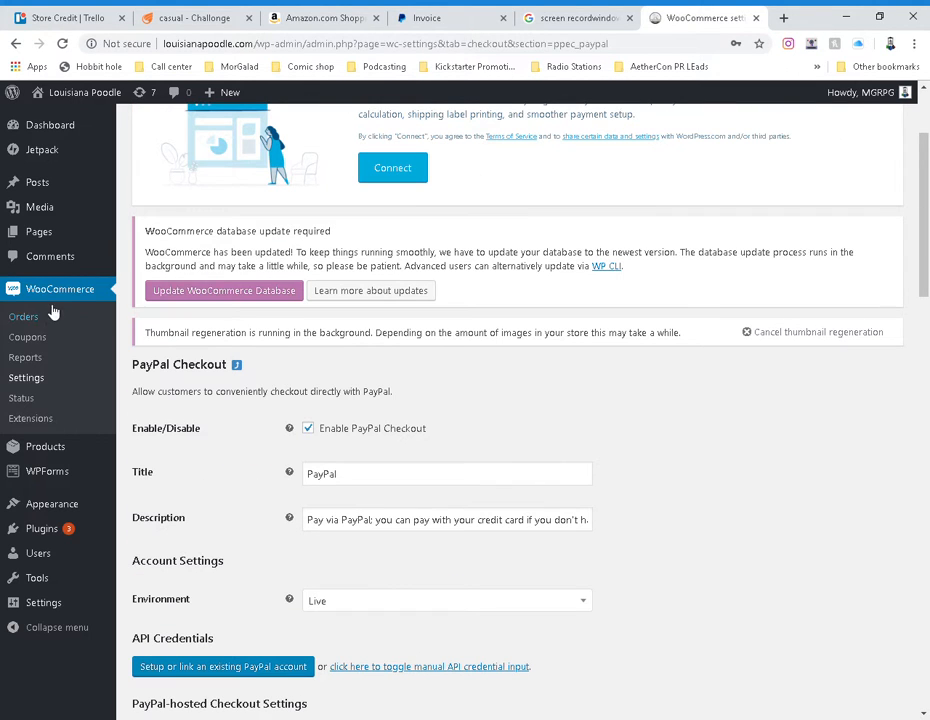
Step: Start a new product and title it "Summer Litter"
{"action": "mouse_move", "coordinate": [56, 444]}
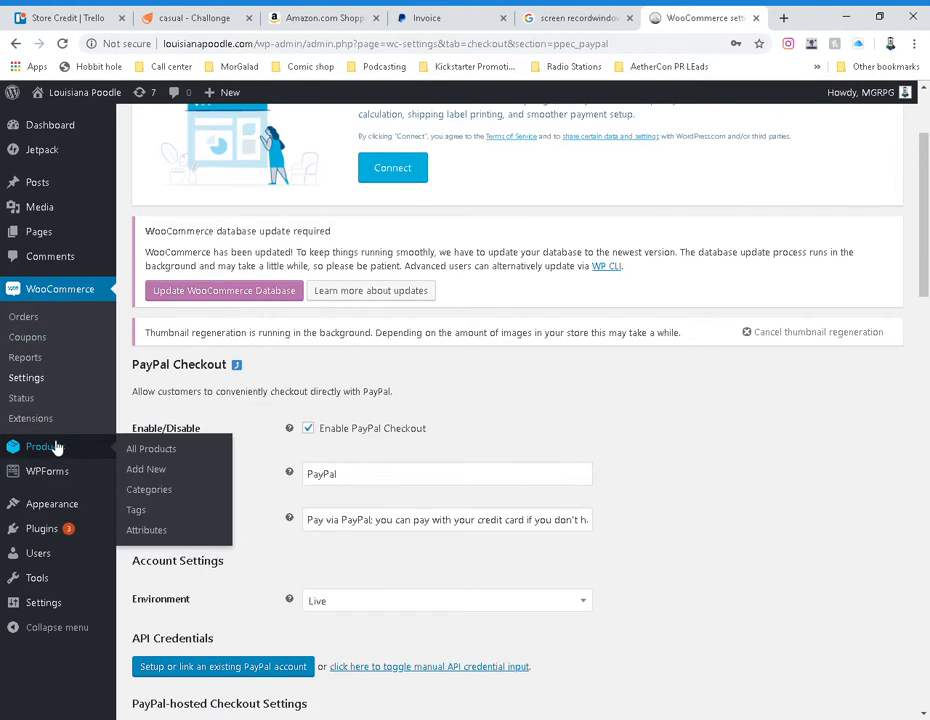
{"action": "left_click", "coordinate": [150, 474]}
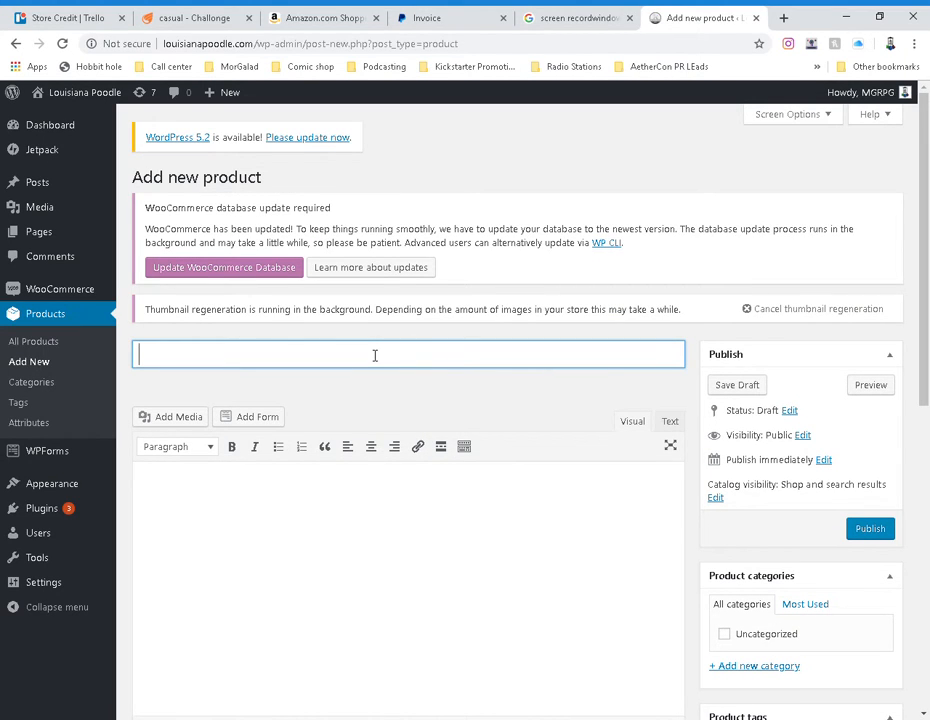
{"action": "type", "text": "Summer Lit"}
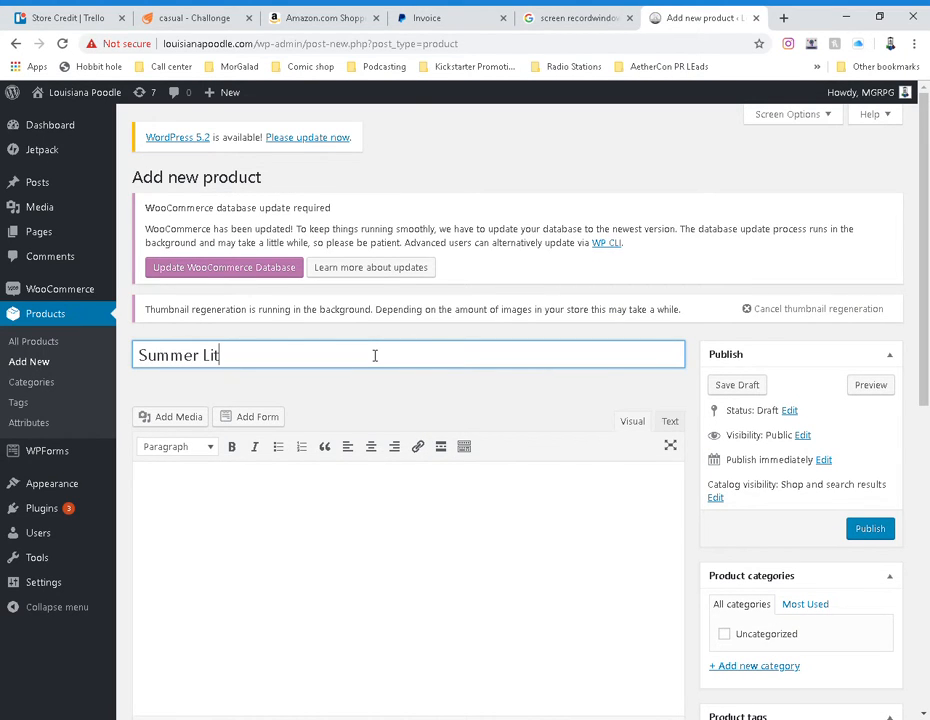
{"action": "type", "text": "ter"}
{"action": "scroll", "coordinate": [688, 407], "scroll_direction": "down", "scroll_amount": 2}
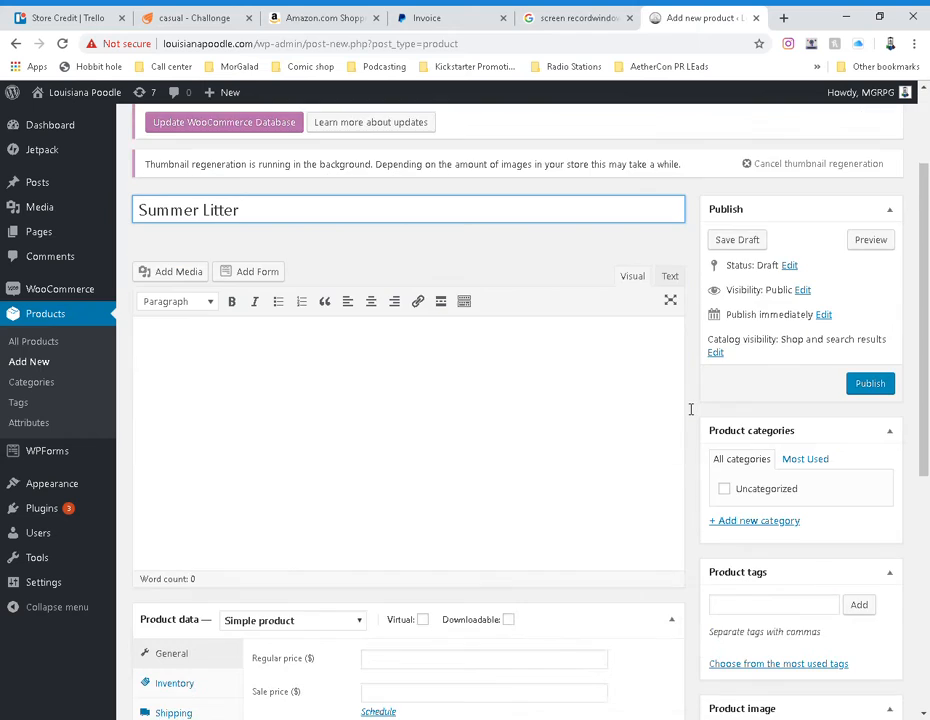
Step: Enter "Place a deposit below" as the product's main description
{"action": "scroll", "coordinate": [691, 407], "scroll_direction": "down", "scroll_amount": 1}
{"action": "left_click", "coordinate": [521, 322]}
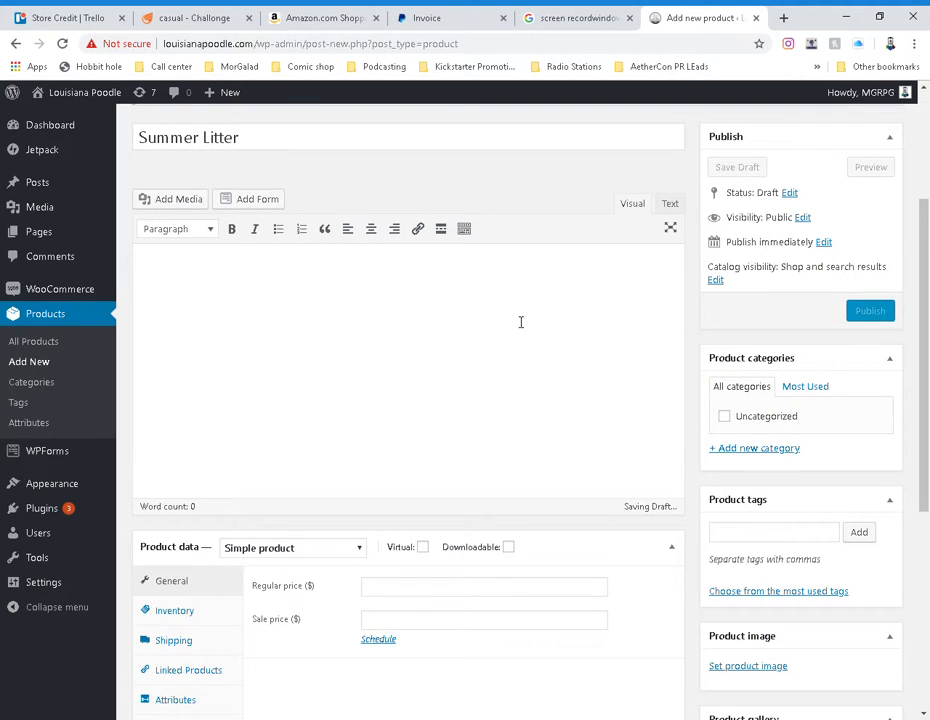
{"action": "type", "text": "PLa"}
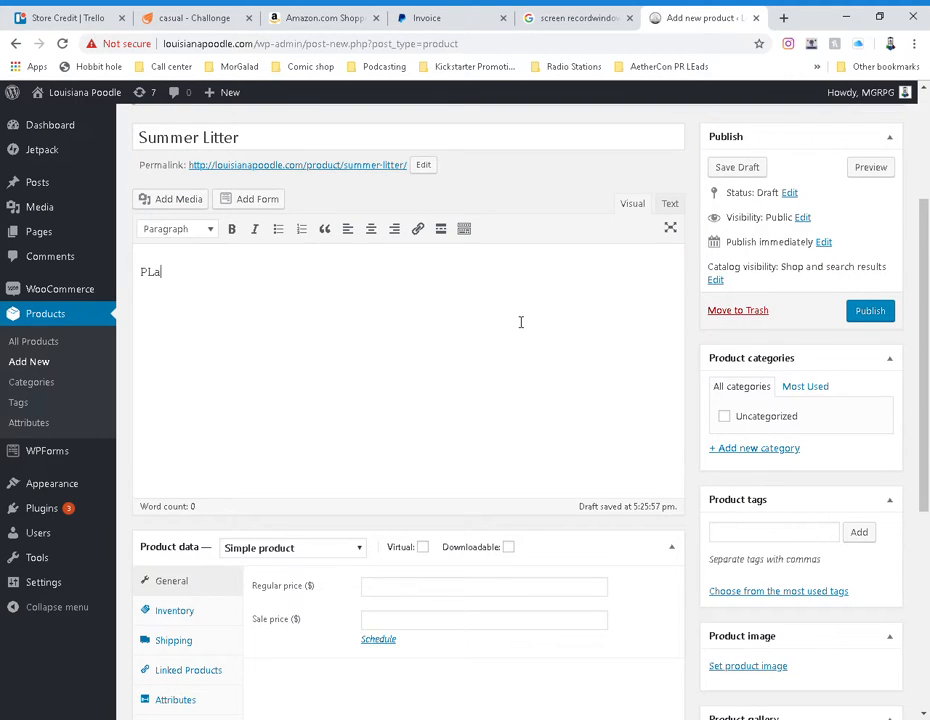
{"action": "type", "text": "ce a deposit"}
{"action": "left_click", "coordinate": [159, 272]}
{"action": "key", "text": "BackSpace"}
{"action": "type", "text": "l"}
{"action": "type", "text": " below"}
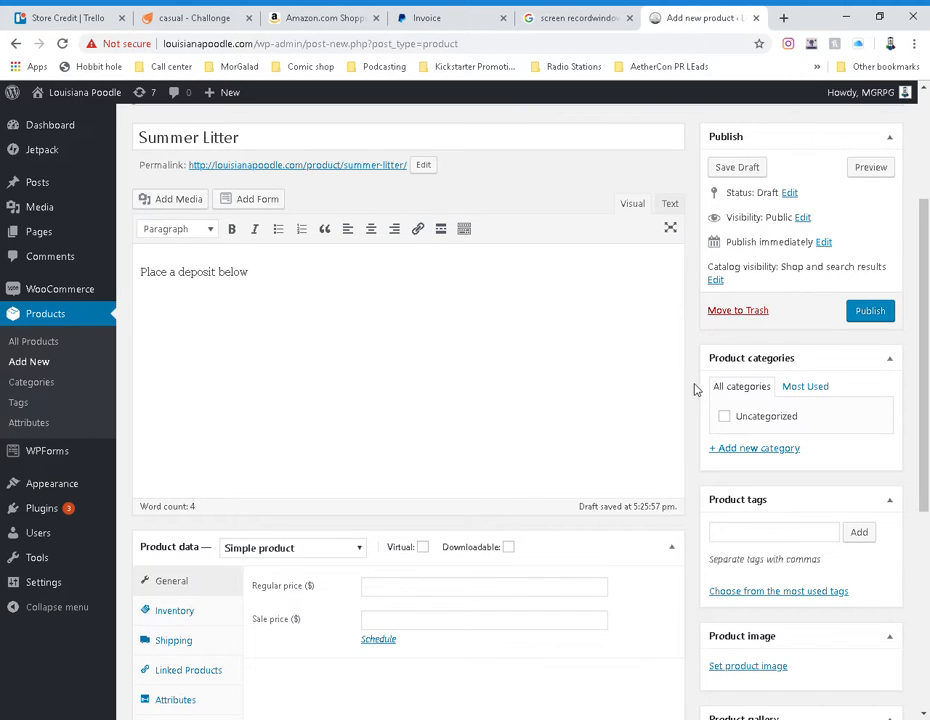
Step: Set the three-poodles.jpg photo from the media library as the product image
{"action": "scroll", "coordinate": [690, 380], "scroll_direction": "down", "scroll_amount": 1}
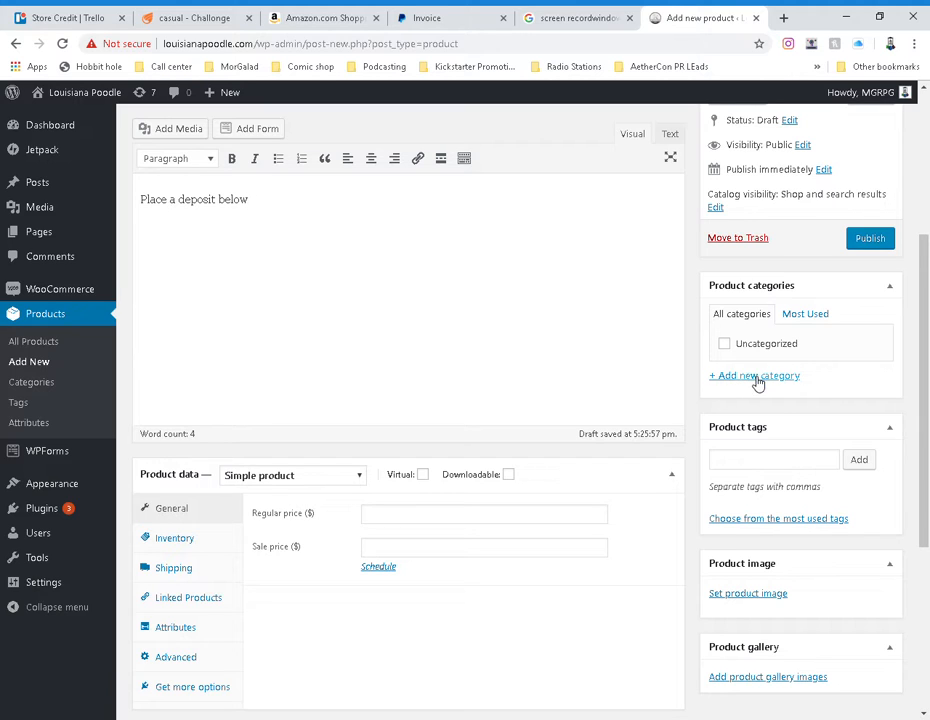
{"action": "scroll", "coordinate": [635, 347], "scroll_direction": "down", "scroll_amount": 2}
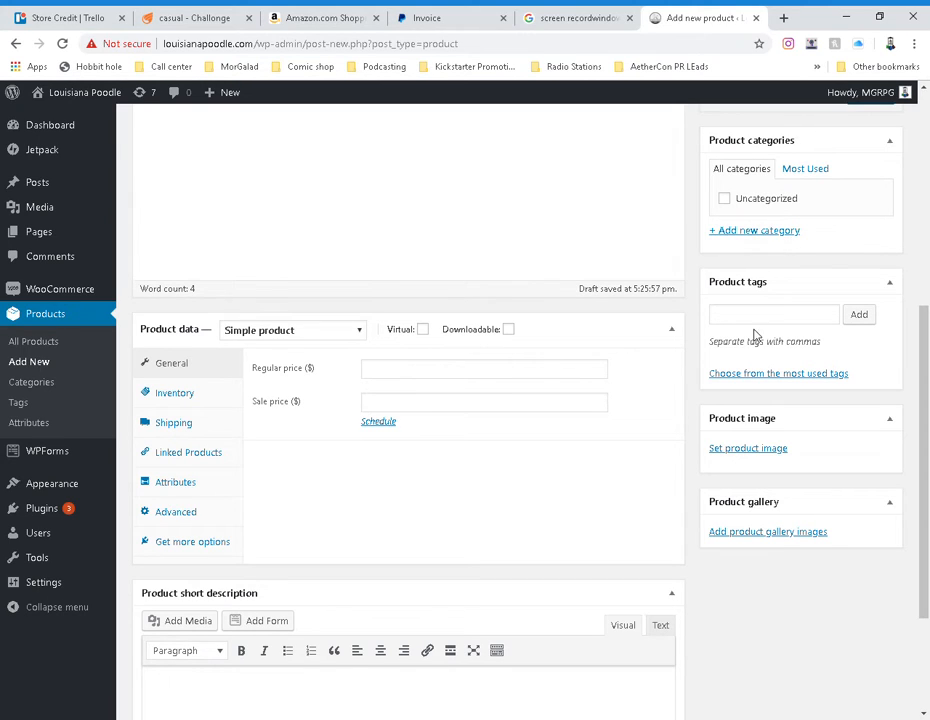
{"action": "scroll", "coordinate": [717, 320], "scroll_direction": "down", "scroll_amount": 2}
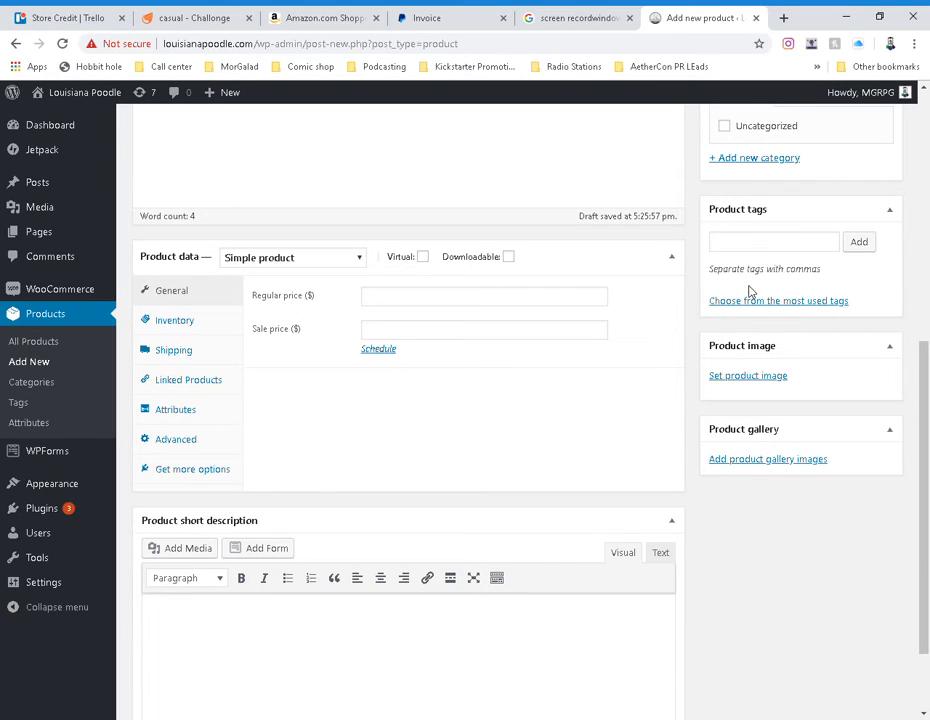
{"action": "scroll", "coordinate": [738, 307], "scroll_direction": "down", "scroll_amount": 2}
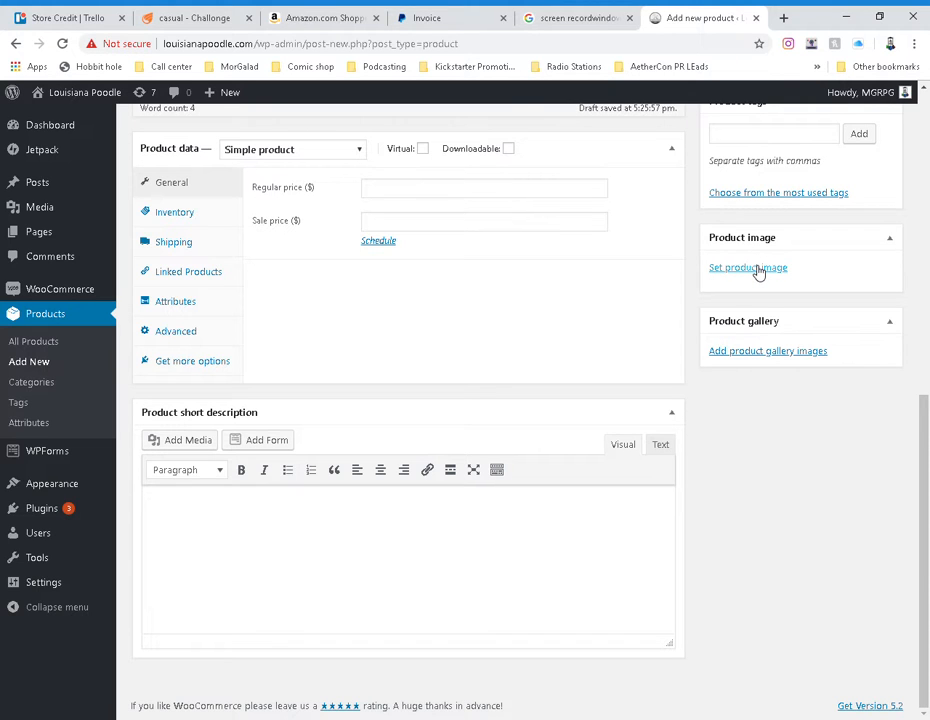
{"action": "left_click", "coordinate": [758, 268]}
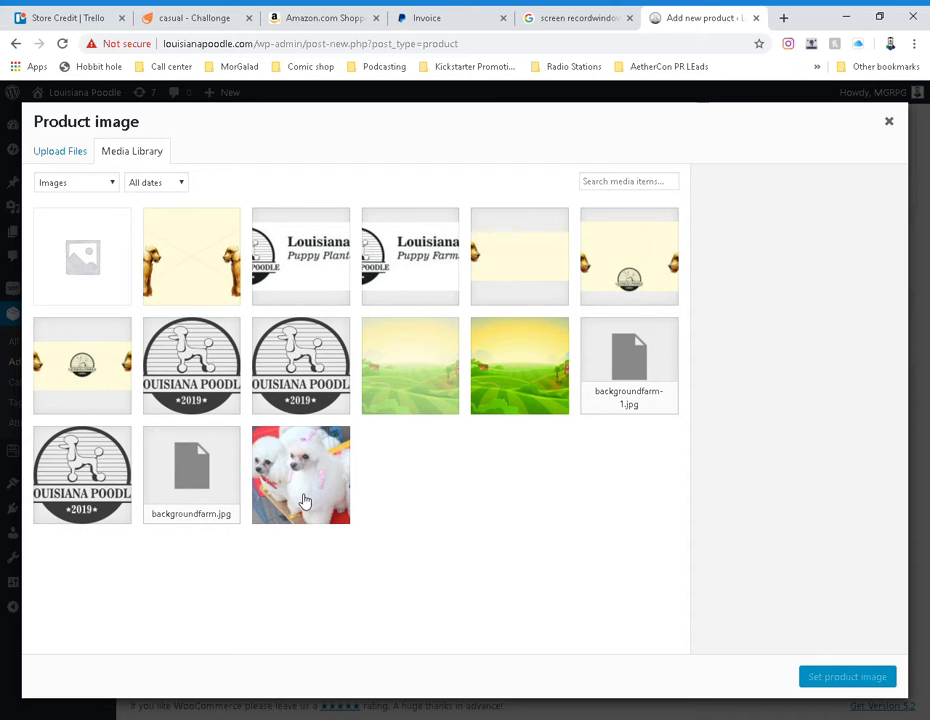
{"action": "left_click", "coordinate": [301, 490]}
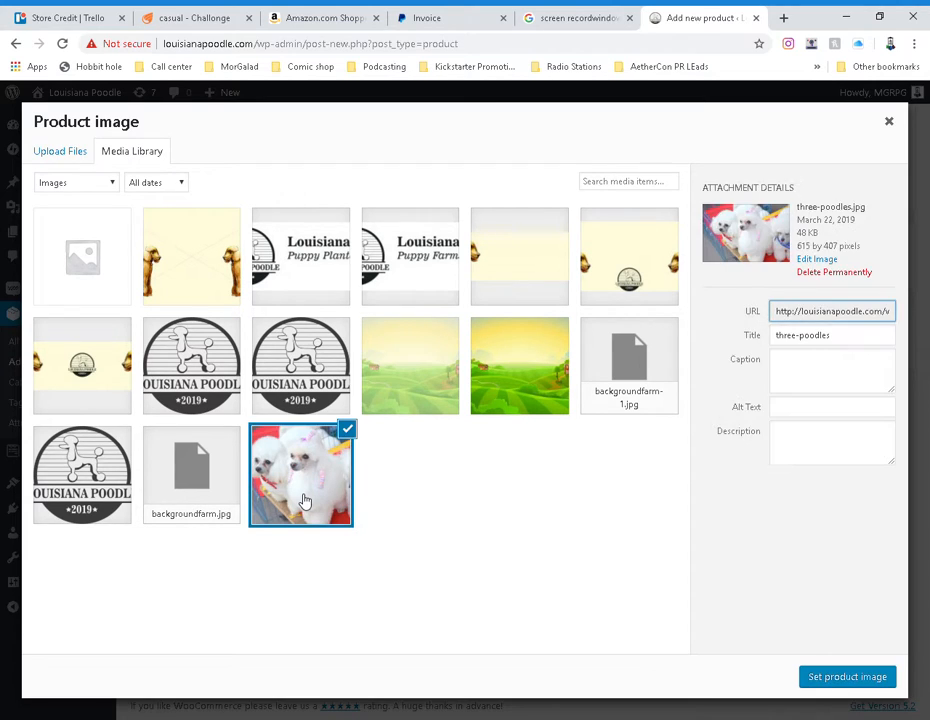
{"action": "left_click", "coordinate": [848, 677]}
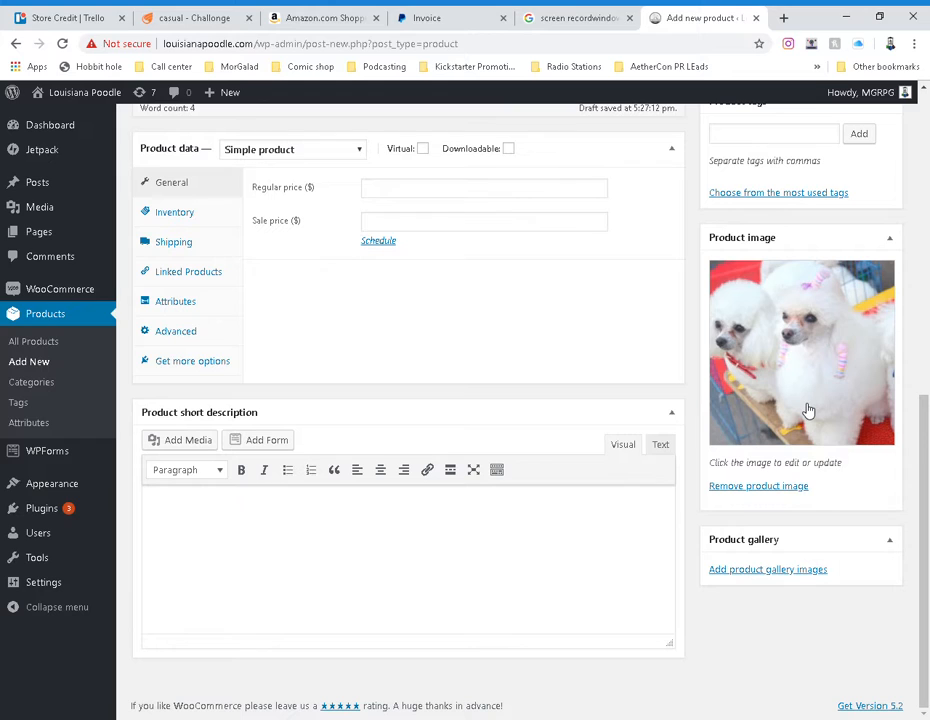
{"action": "left_click", "coordinate": [756, 577]}
{"action": "left_click", "coordinate": [295, 286]}
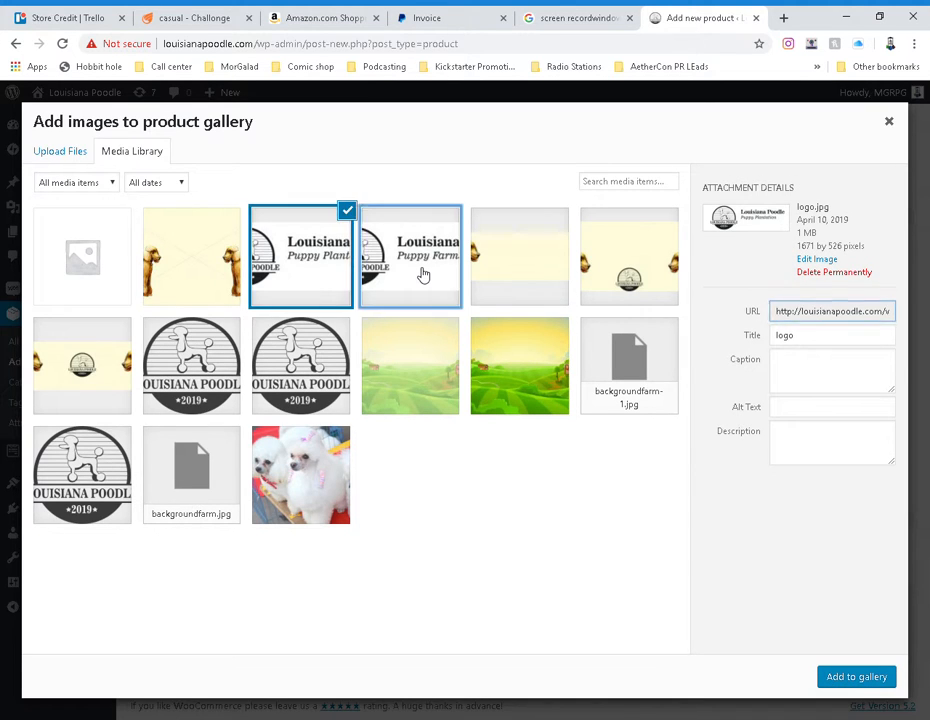
{"action": "left_click", "coordinate": [421, 270]}
{"action": "left_click", "coordinate": [585, 276]}
{"action": "left_click", "coordinate": [519, 270]}
{"action": "left_click", "coordinate": [410, 278]}
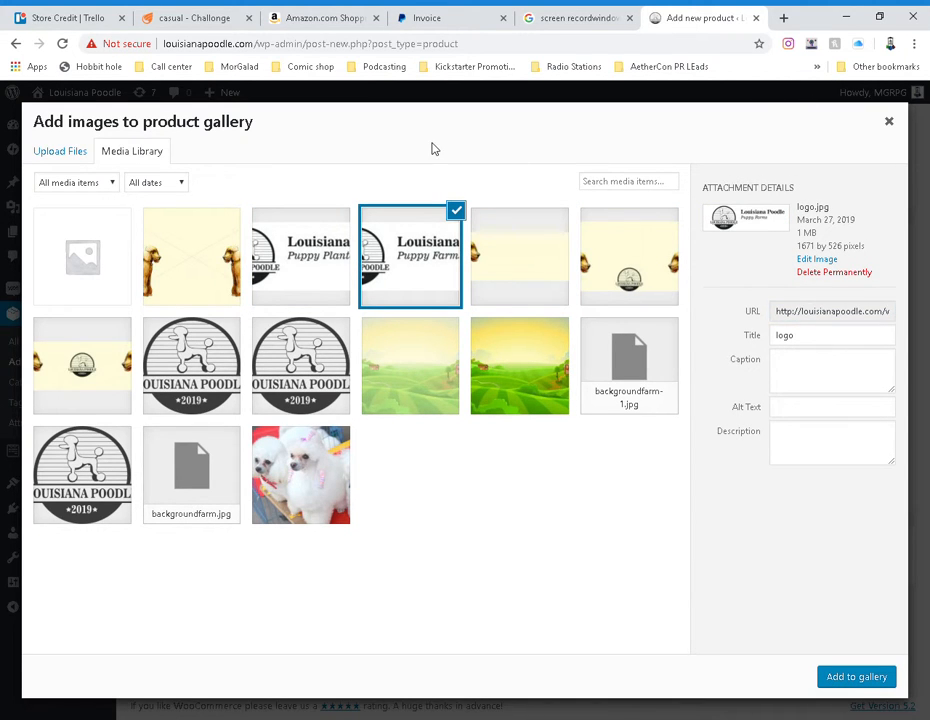
{"action": "left_click", "coordinate": [908, 126]}
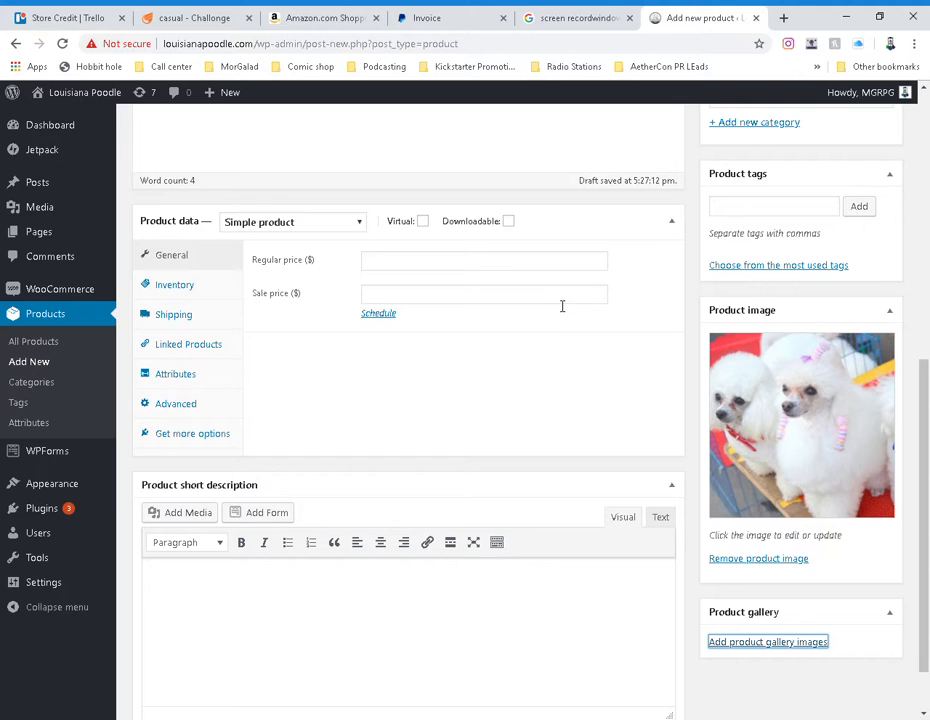
Step: Mark the simple product as virtual and set its regular price to $150
{"action": "scroll", "coordinate": [562, 306], "scroll_direction": "up", "scroll_amount": 3}
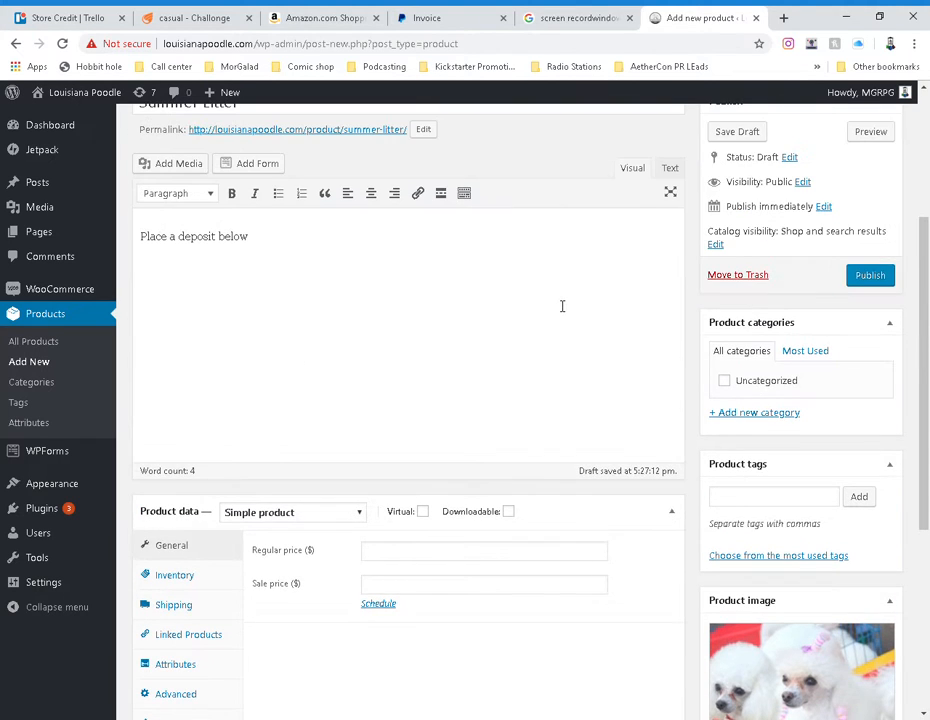
{"action": "scroll", "coordinate": [239, 326], "scroll_direction": "up", "scroll_amount": 2}
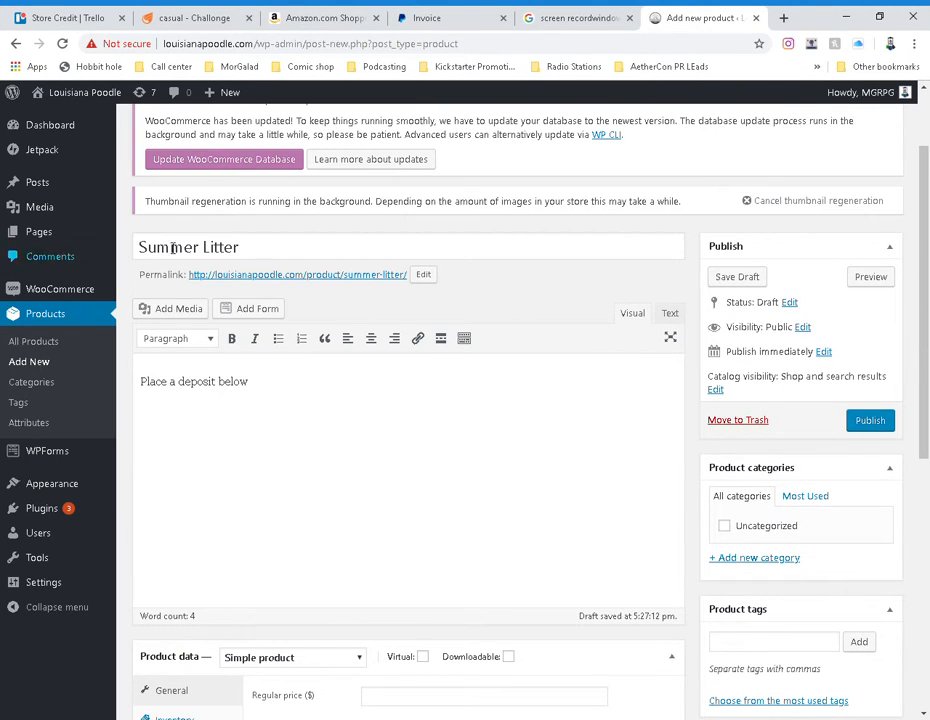
{"action": "scroll", "coordinate": [621, 374], "scroll_direction": "down", "scroll_amount": 5}
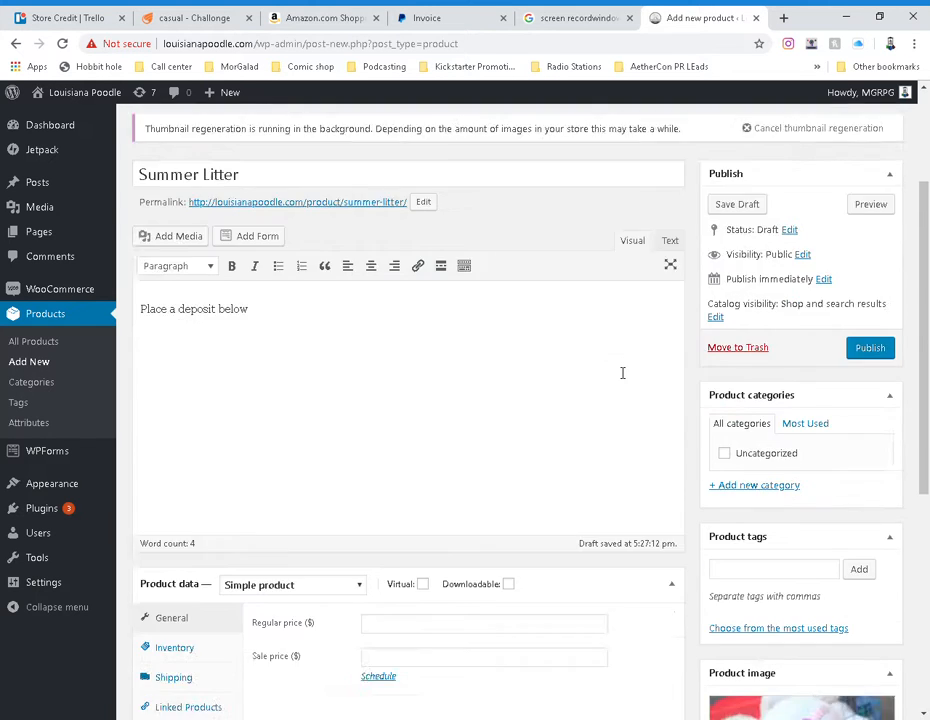
{"action": "scroll", "coordinate": [700, 504], "scroll_direction": "up", "scroll_amount": 5}
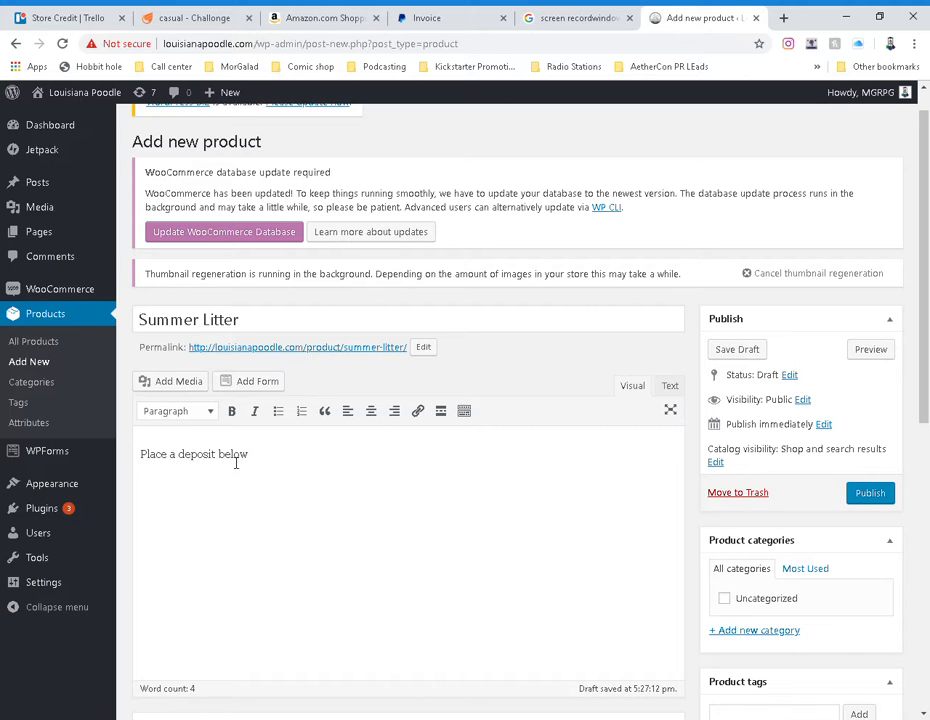
{"action": "scroll", "coordinate": [357, 490], "scroll_direction": "down", "scroll_amount": 5}
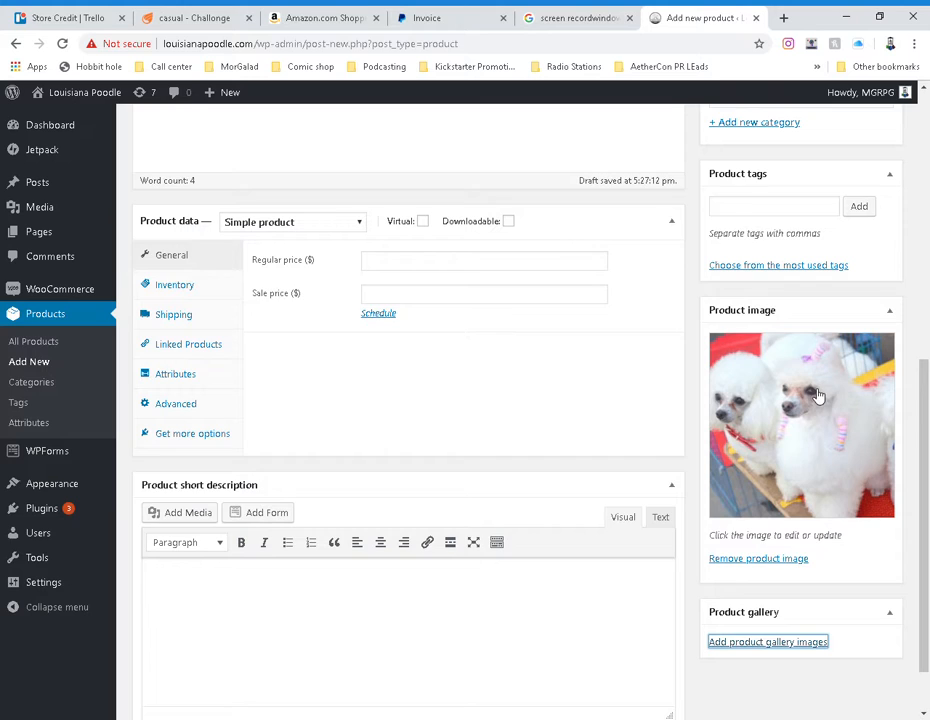
{"action": "scroll", "coordinate": [818, 397], "scroll_direction": "down", "scroll_amount": 1}
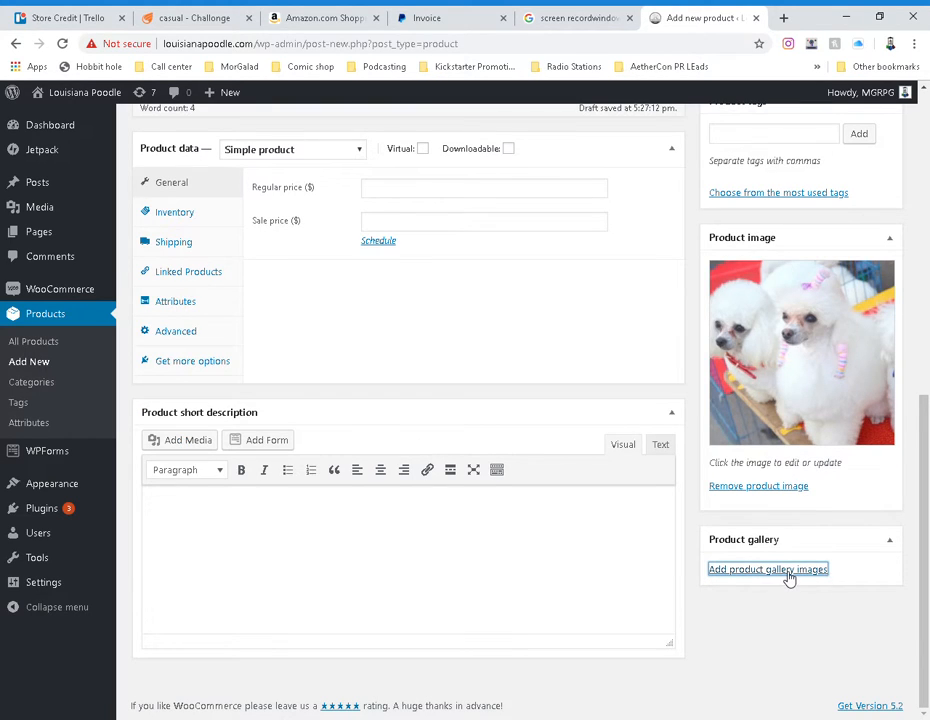
{"action": "scroll", "coordinate": [348, 401], "scroll_direction": "up", "scroll_amount": 2}
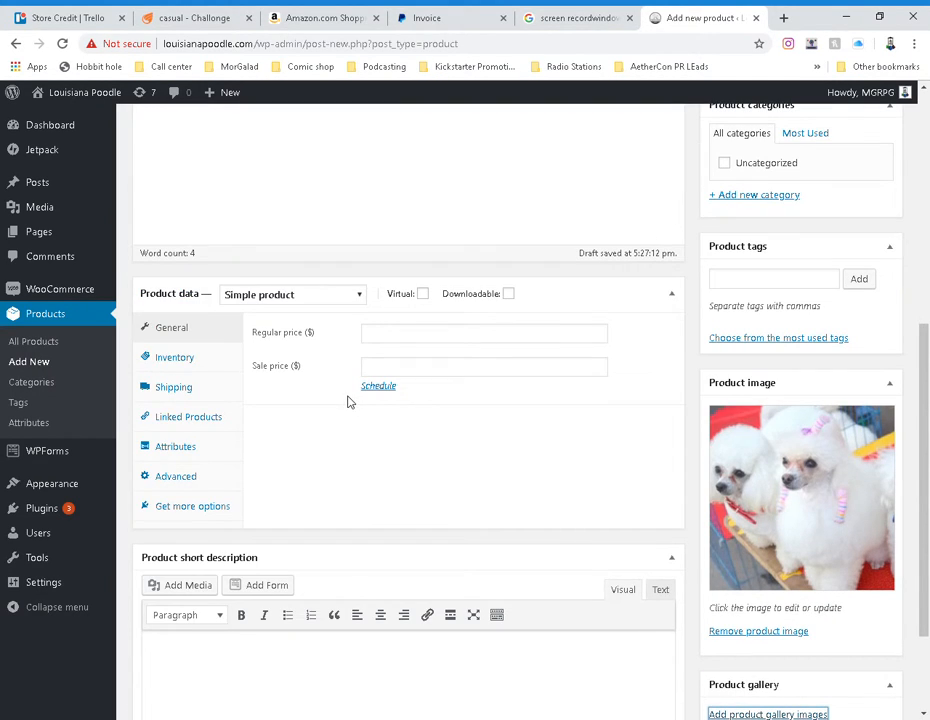
{"action": "left_click", "coordinate": [405, 332]}
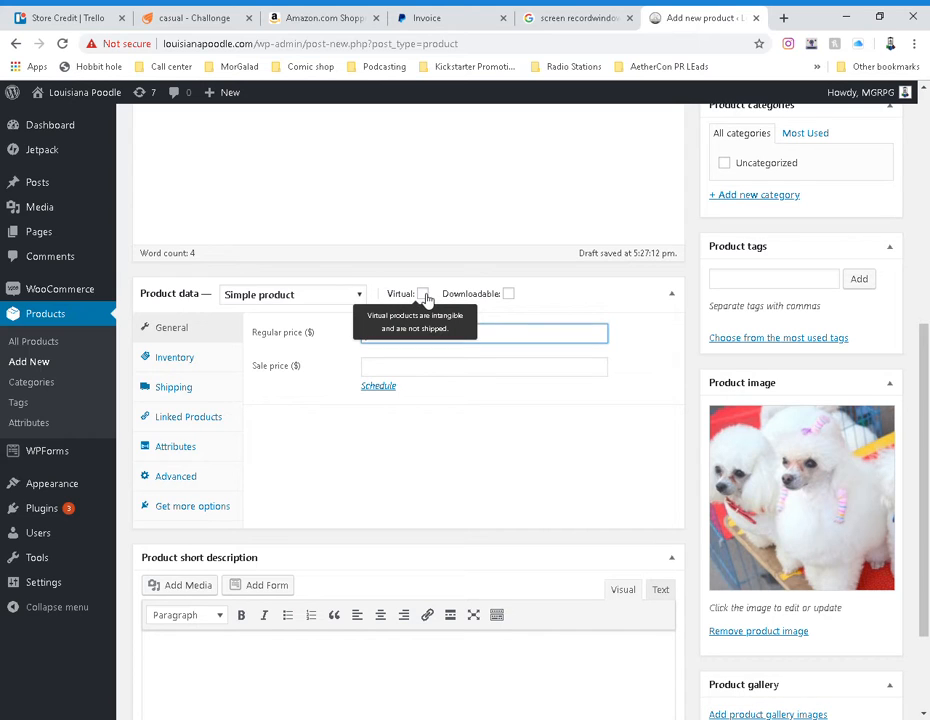
{"action": "left_click", "coordinate": [423, 295]}
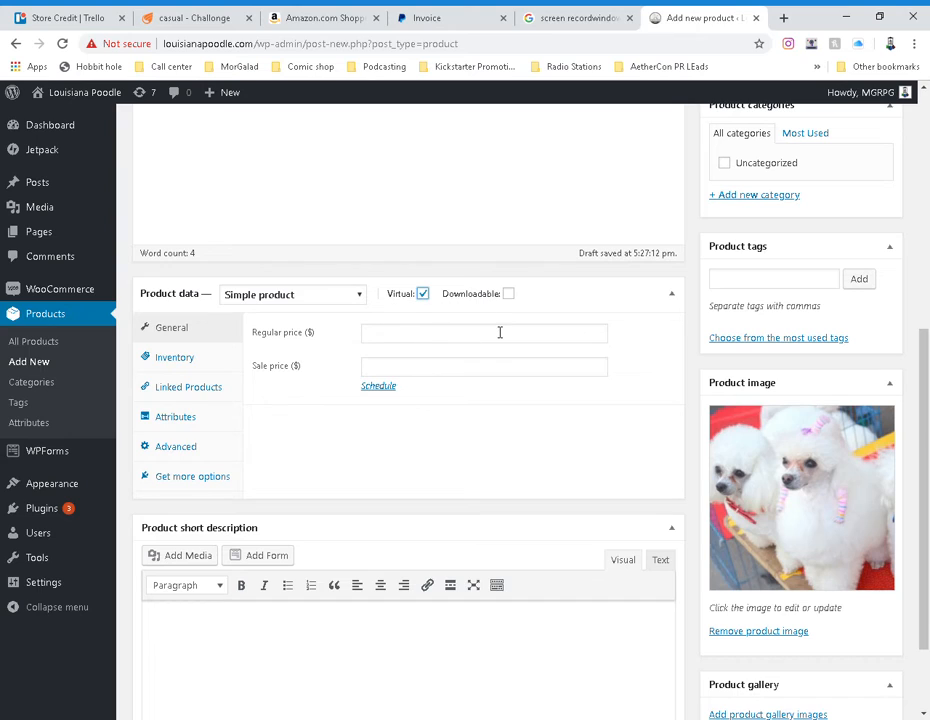
{"action": "left_click", "coordinate": [463, 339]}
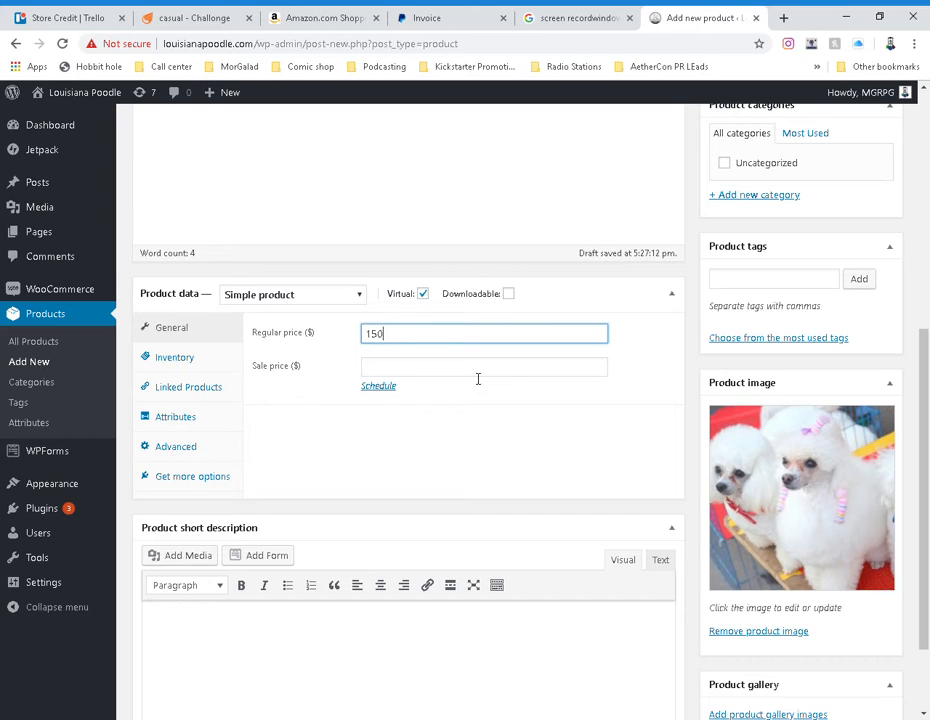
{"action": "left_click", "coordinate": [516, 454]}
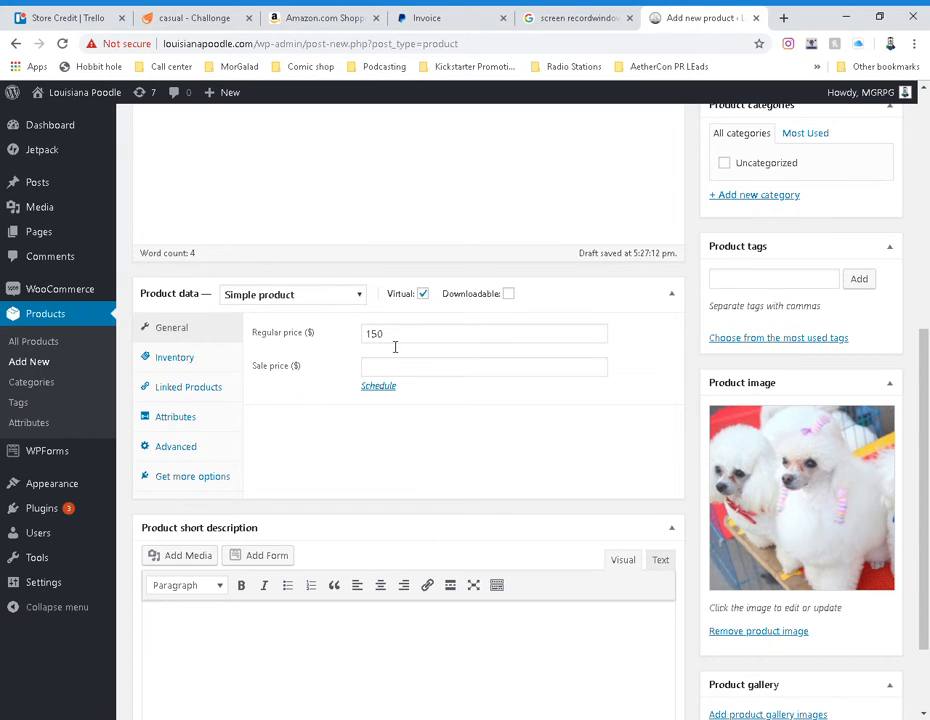
Step: Look through the product's inventory, attributes and linked products data, ending back on the general pricing data
{"action": "left_click", "coordinate": [200, 360]}
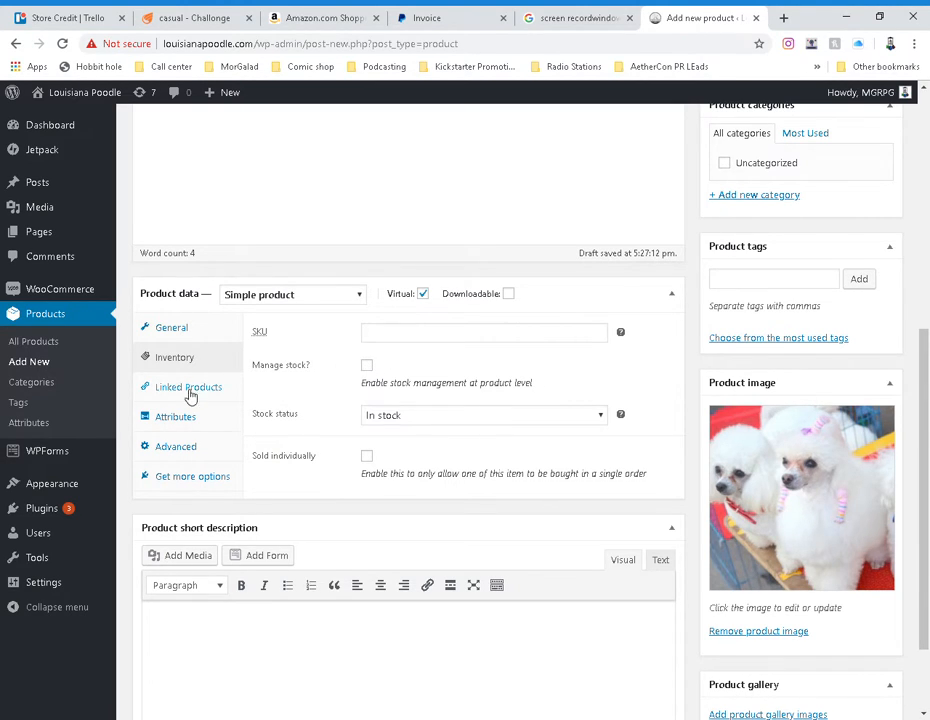
{"action": "left_click", "coordinate": [186, 418]}
{"action": "left_click", "coordinate": [206, 393]}
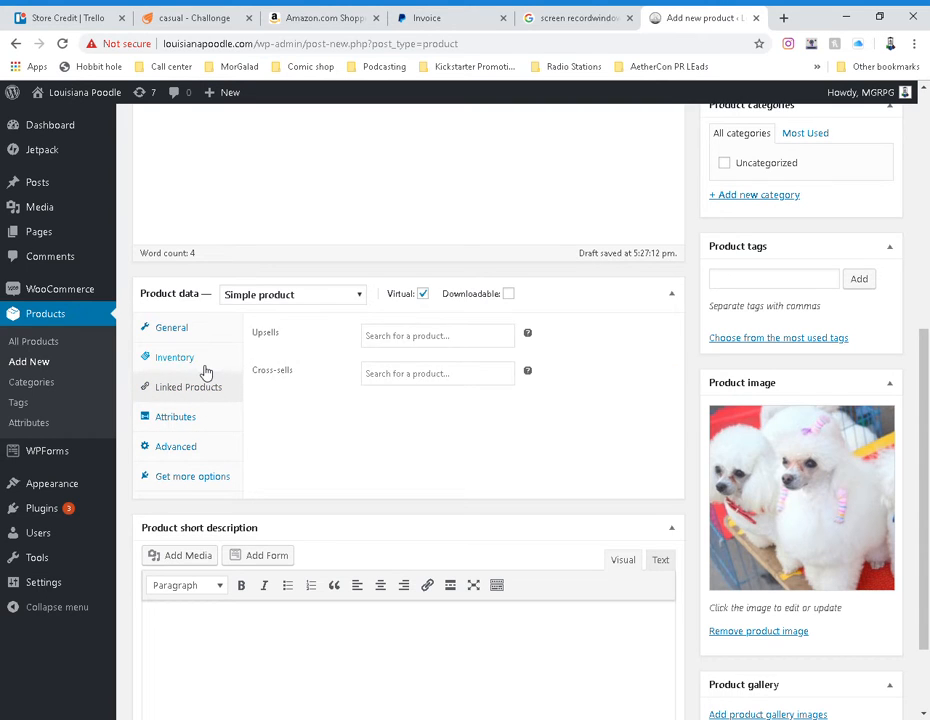
{"action": "left_click", "coordinate": [190, 358]}
{"action": "left_click", "coordinate": [204, 328]}
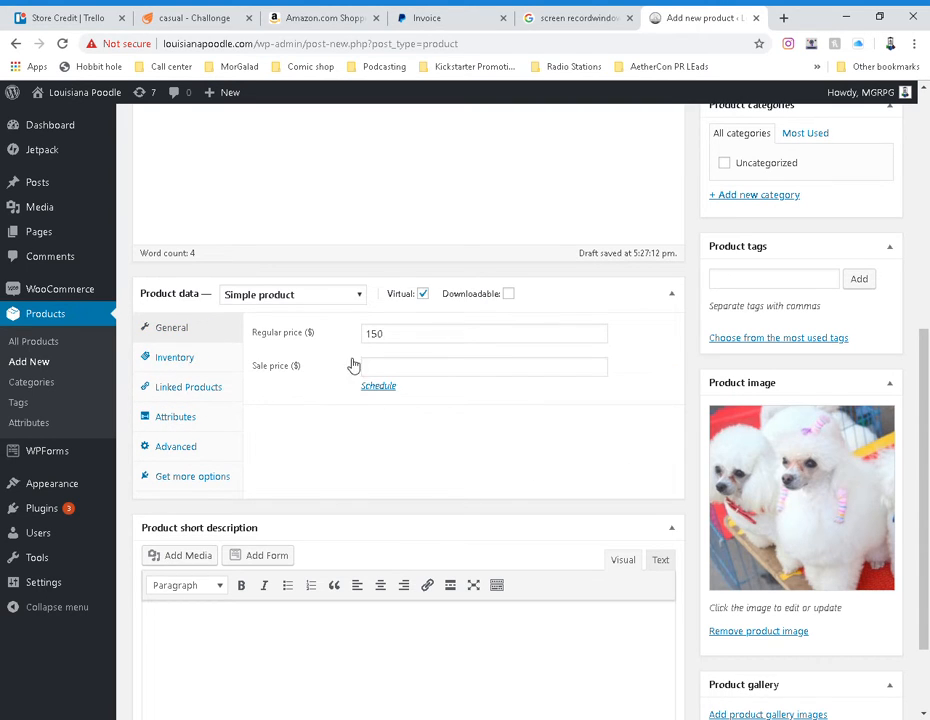
Step: Review the product form from title and description through product data, short description and product image
{"action": "scroll", "coordinate": [442, 432], "scroll_direction": "up", "scroll_amount": 5}
{"action": "scroll", "coordinate": [436, 432], "scroll_direction": "down", "scroll_amount": 3}
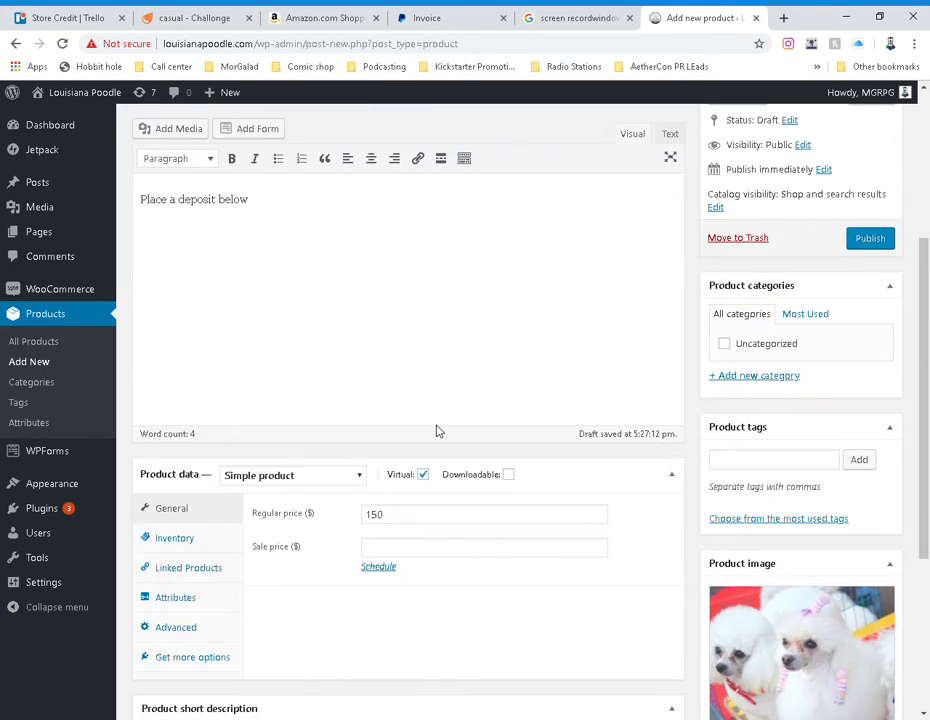
{"action": "scroll", "coordinate": [442, 432], "scroll_direction": "up", "scroll_amount": 2}
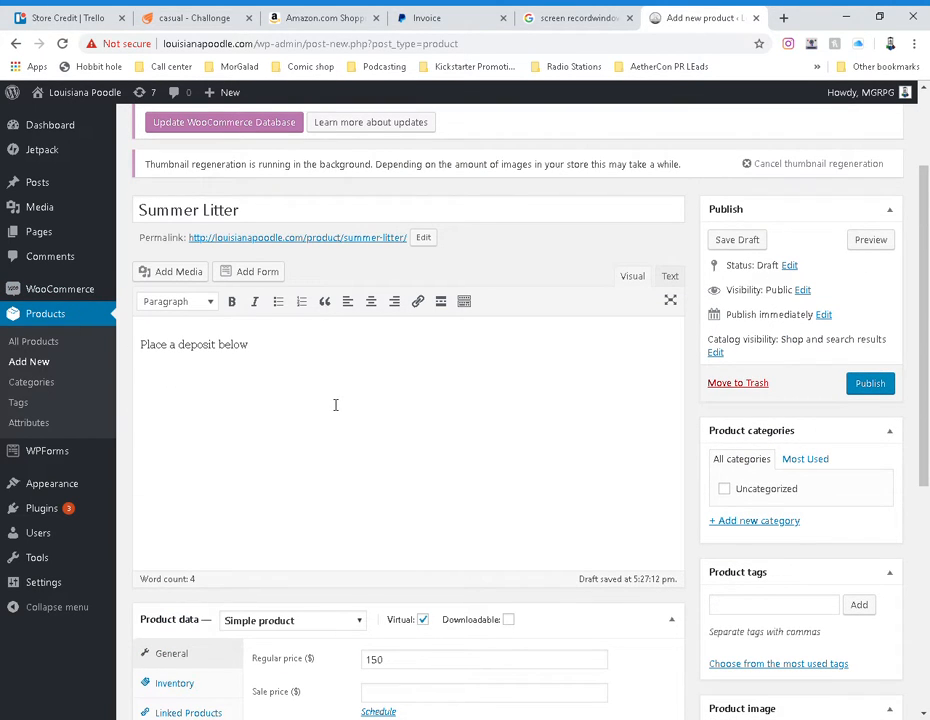
{"action": "scroll", "coordinate": [361, 427], "scroll_direction": "down", "scroll_amount": 4}
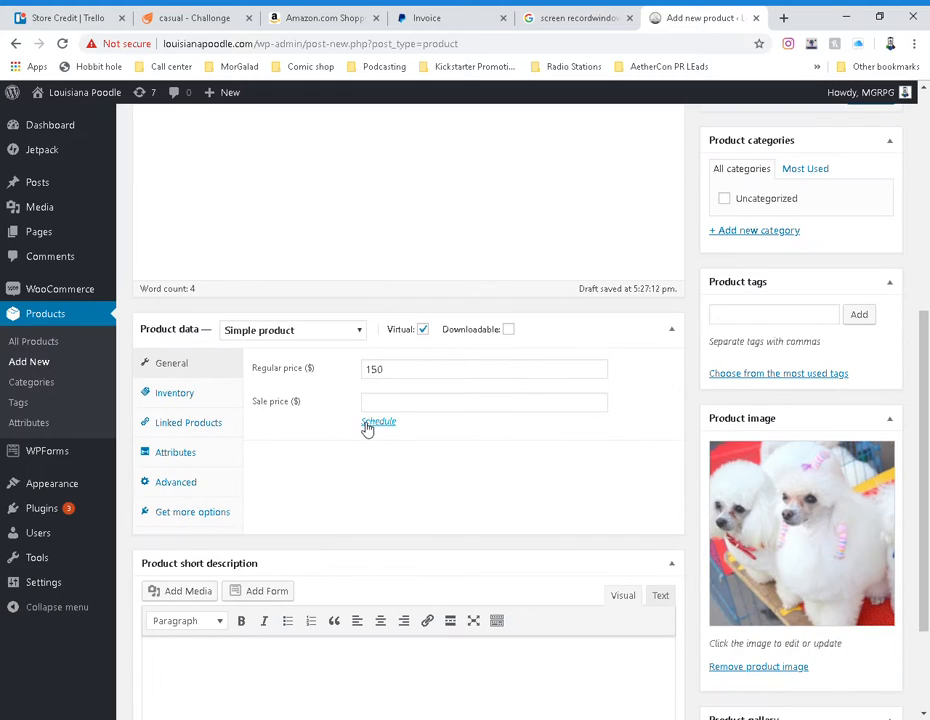
{"action": "scroll", "coordinate": [367, 428], "scroll_direction": "down", "scroll_amount": 1}
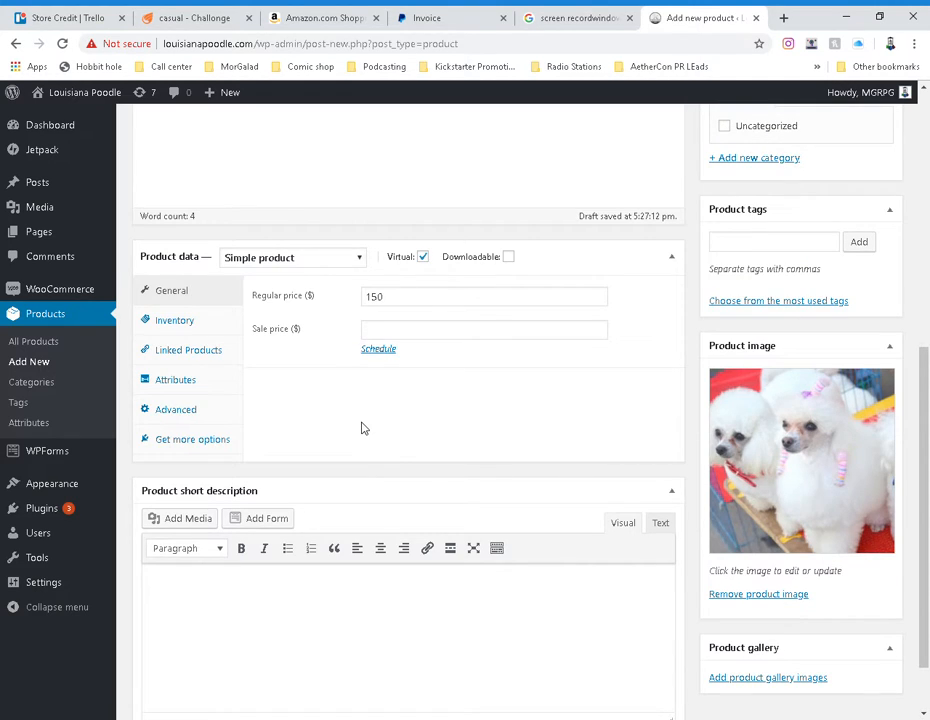
{"action": "scroll", "coordinate": [361, 427], "scroll_direction": "up", "scroll_amount": 7}
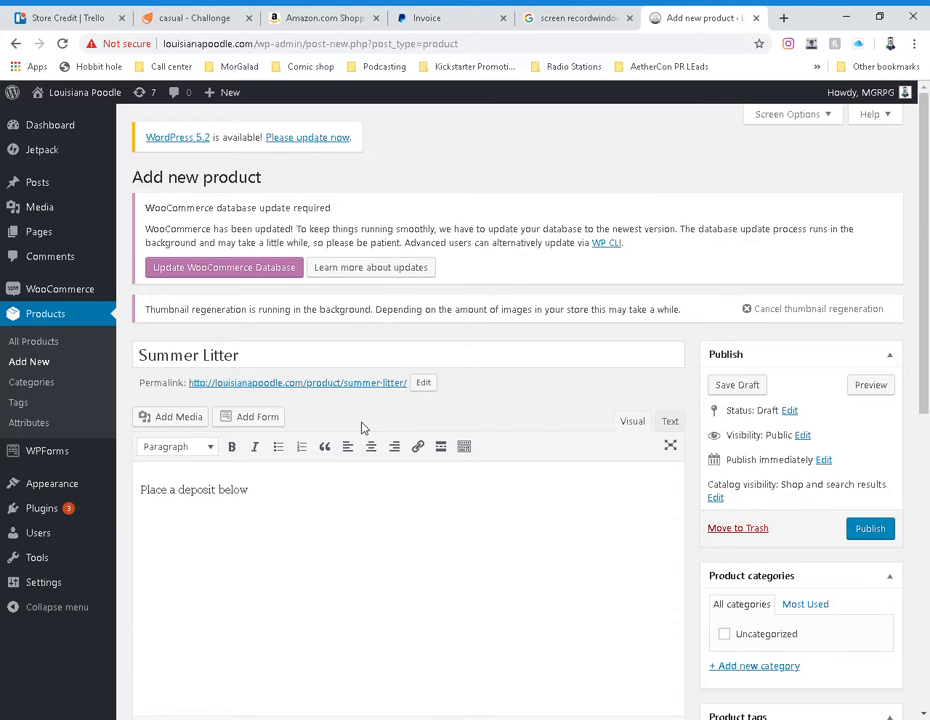
{"action": "scroll", "coordinate": [363, 427], "scroll_direction": "down", "scroll_amount": 8}
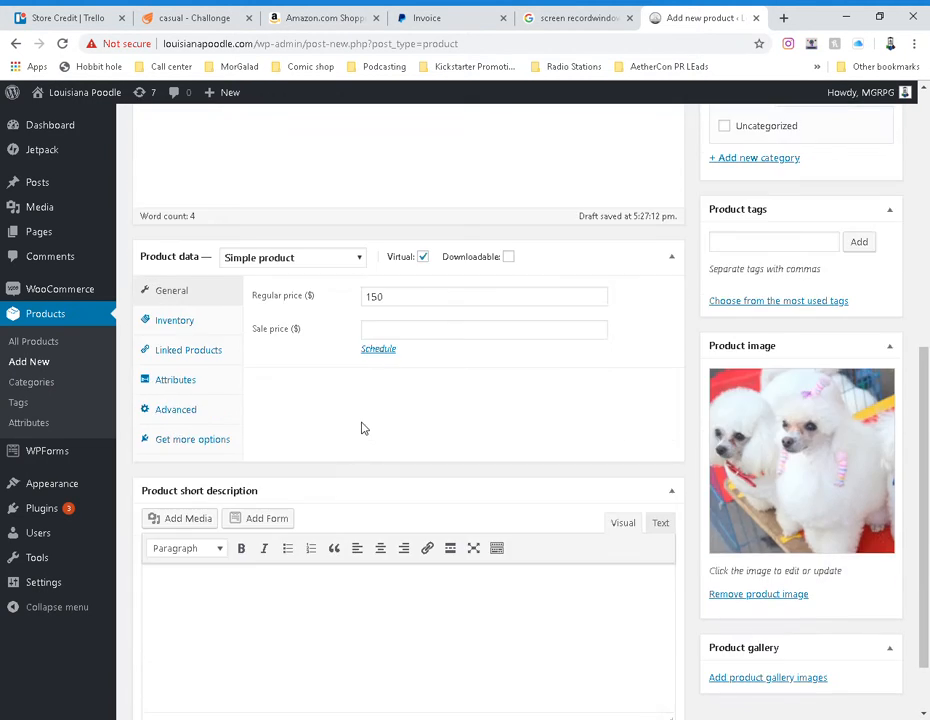
{"action": "scroll", "coordinate": [363, 428], "scroll_direction": "up", "scroll_amount": 8}
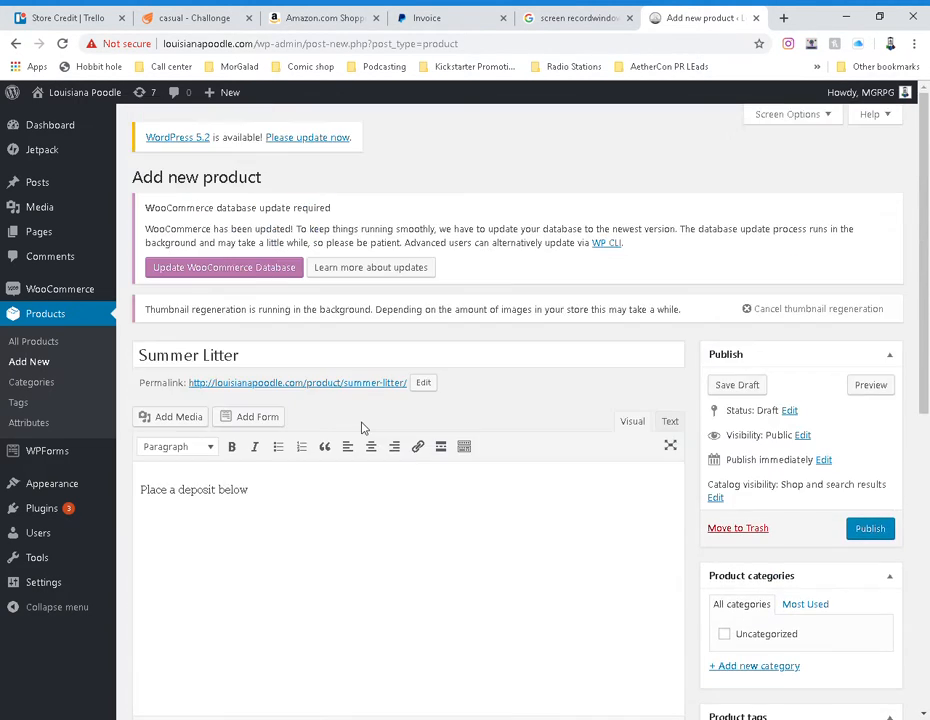
{"action": "scroll", "coordinate": [363, 428], "scroll_direction": "down", "scroll_amount": 7}
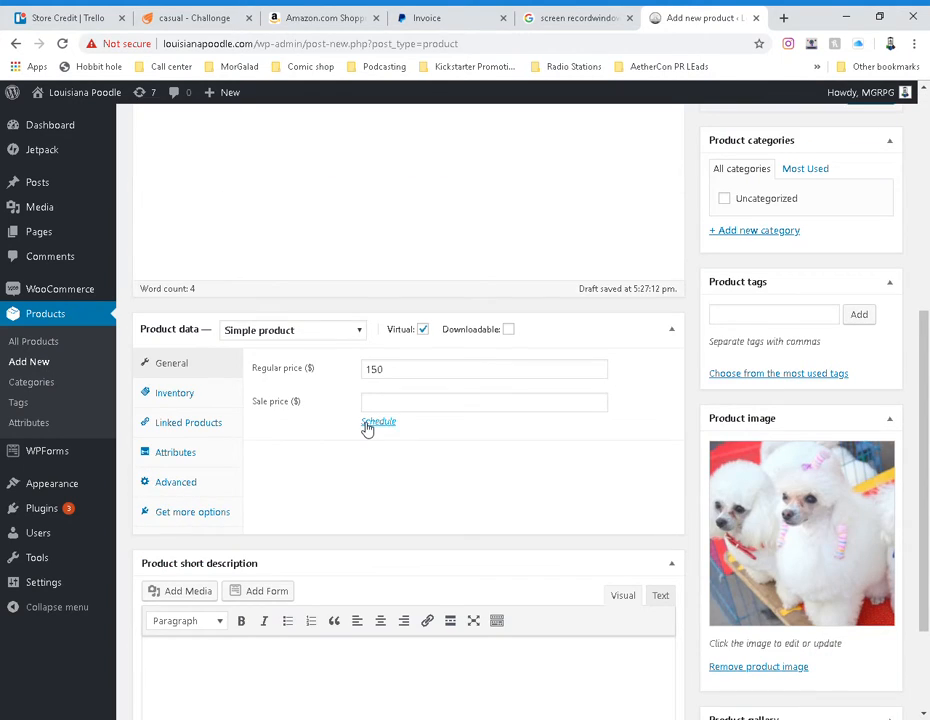
Step: Recheck the Summer Litter product's title, deposit description, regular price and image before publishing
{"action": "scroll", "coordinate": [367, 428], "scroll_direction": "down", "scroll_amount": 2}
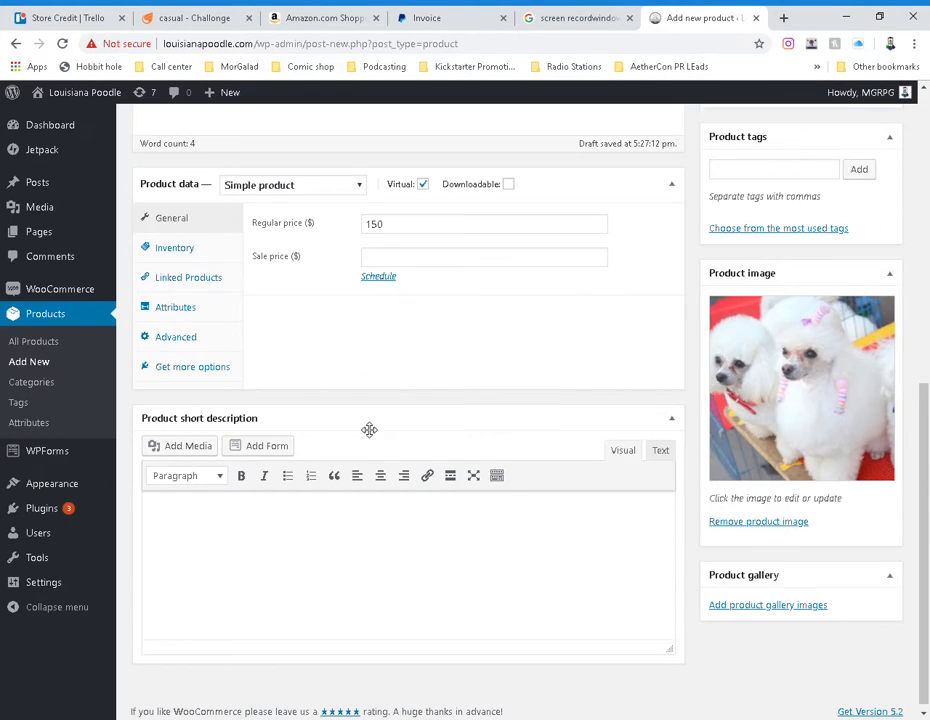
{"action": "scroll", "coordinate": [366, 429], "scroll_direction": "up", "scroll_amount": 5}
{"action": "scroll", "coordinate": [364, 429], "scroll_direction": "down", "scroll_amount": 2}
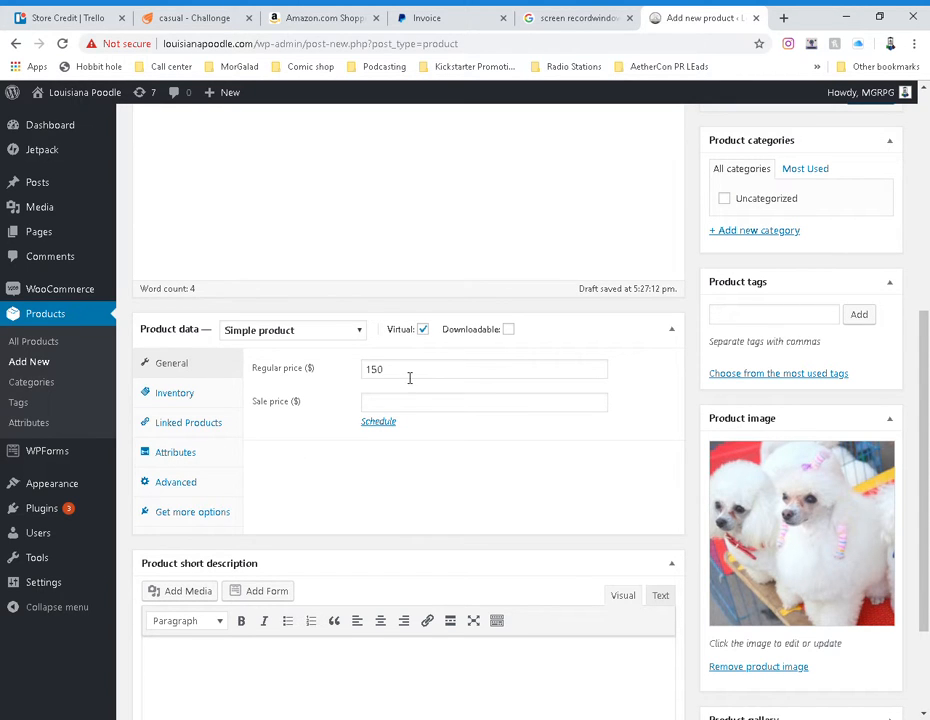
{"action": "scroll", "coordinate": [436, 483], "scroll_direction": "up", "scroll_amount": 3}
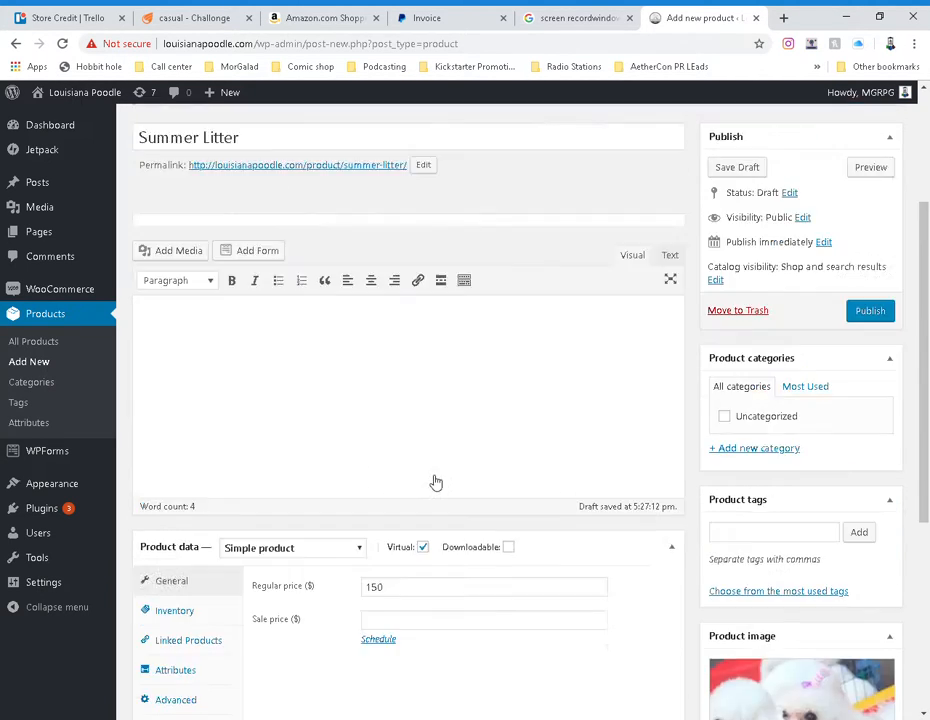
{"action": "scroll", "coordinate": [436, 483], "scroll_direction": "up", "scroll_amount": 3}
{"action": "left_click_drag", "start_coordinate": [156, 355], "coordinate": [266, 359]}
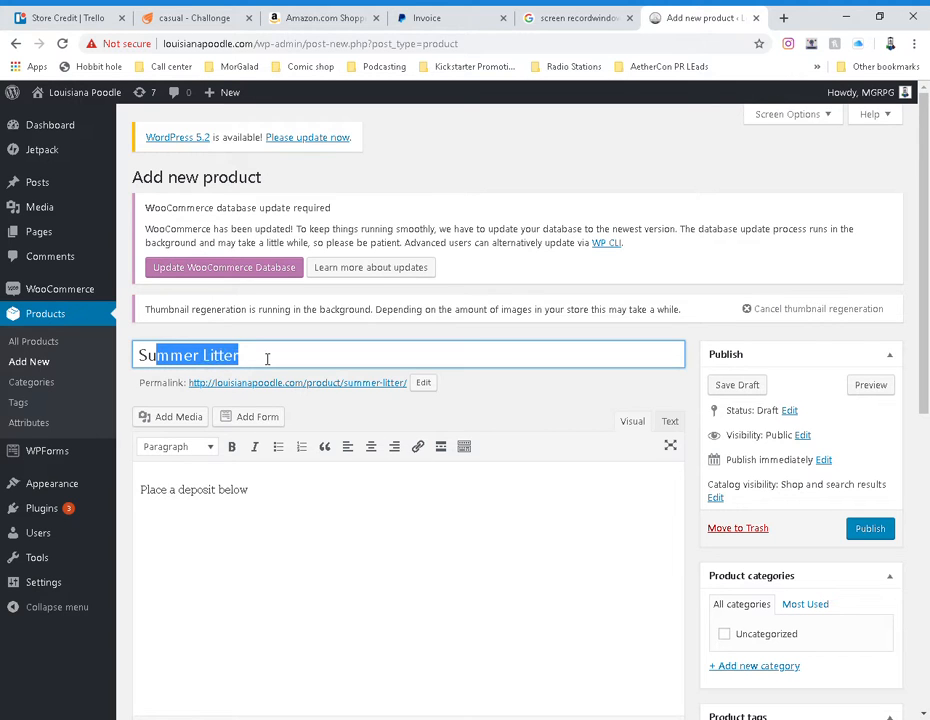
{"action": "left_click_drag", "start_coordinate": [156, 490], "coordinate": [275, 502]}
{"action": "scroll", "coordinate": [484, 595], "scroll_direction": "down", "scroll_amount": 1}
{"action": "scroll", "coordinate": [483, 595], "scroll_direction": "down", "scroll_amount": 5}
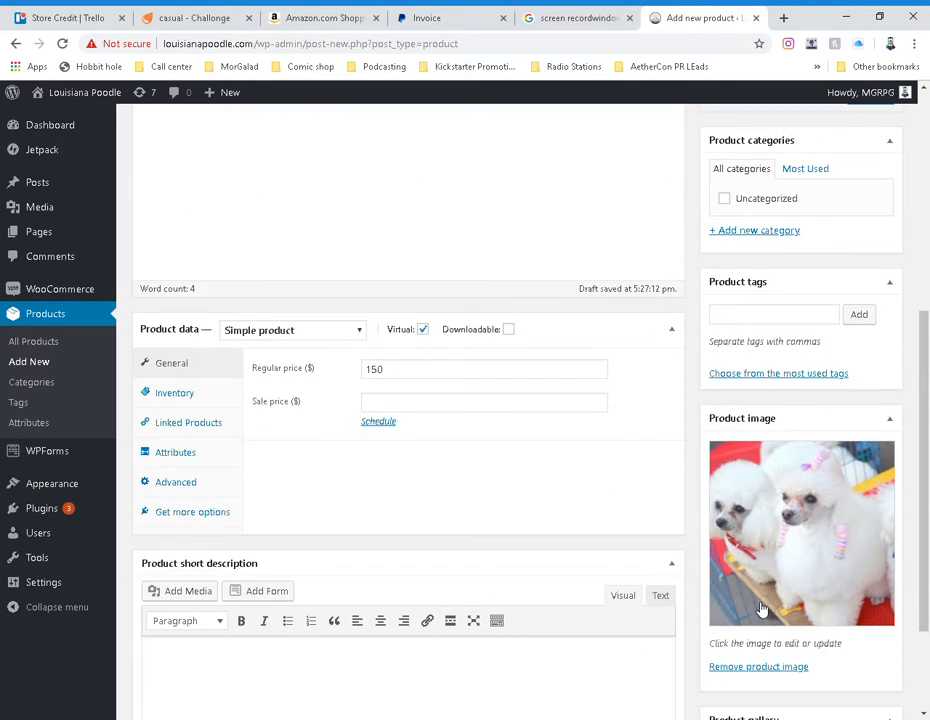
{"action": "left_click", "coordinate": [380, 370]}
{"action": "double_click", "coordinate": [378, 370]}
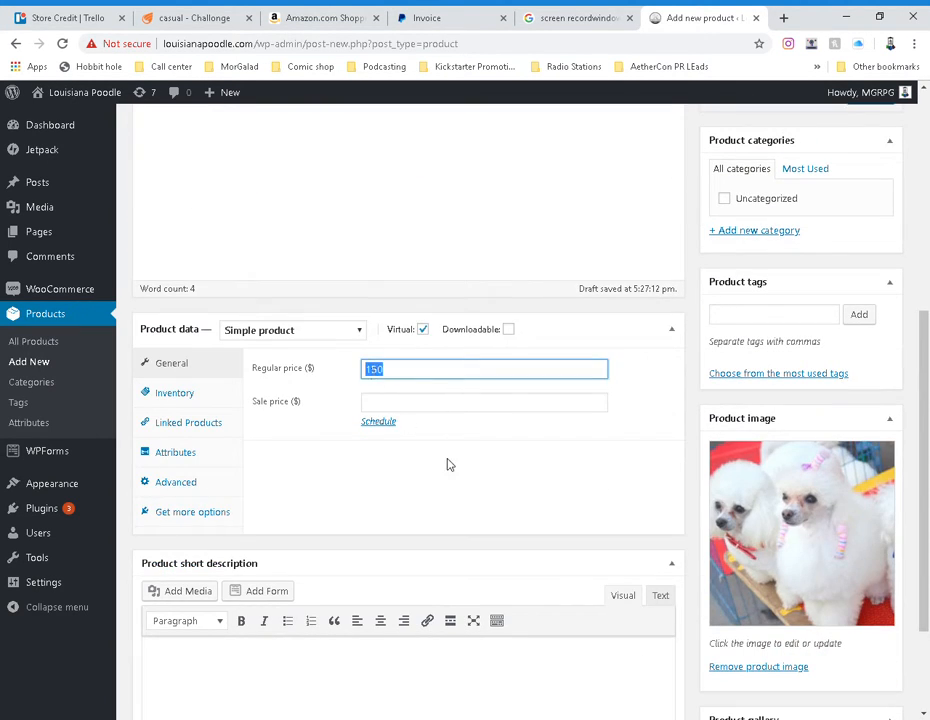
{"action": "scroll", "coordinate": [495, 490], "scroll_direction": "up", "scroll_amount": 3}
{"action": "scroll", "coordinate": [606, 419], "scroll_direction": "down", "scroll_amount": 3}
Step: Publish the Summer Litter product and open its store page in a separate tab
{"action": "left_click", "coordinate": [477, 417]}
{"action": "scroll", "coordinate": [840, 222], "scroll_direction": "up", "scroll_amount": 2}
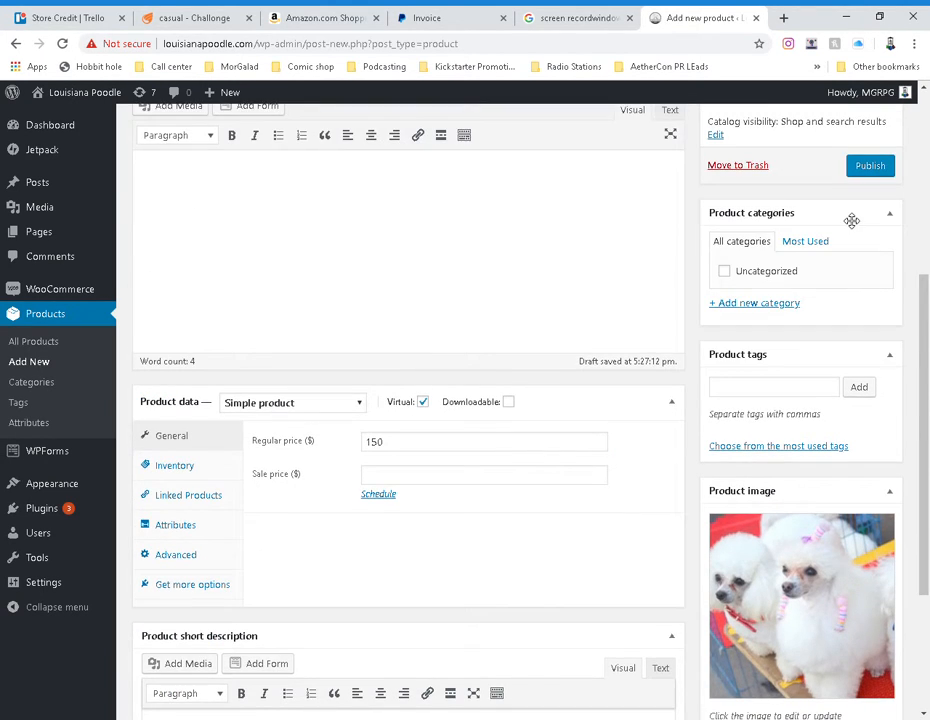
{"action": "left_click", "coordinate": [886, 240]}
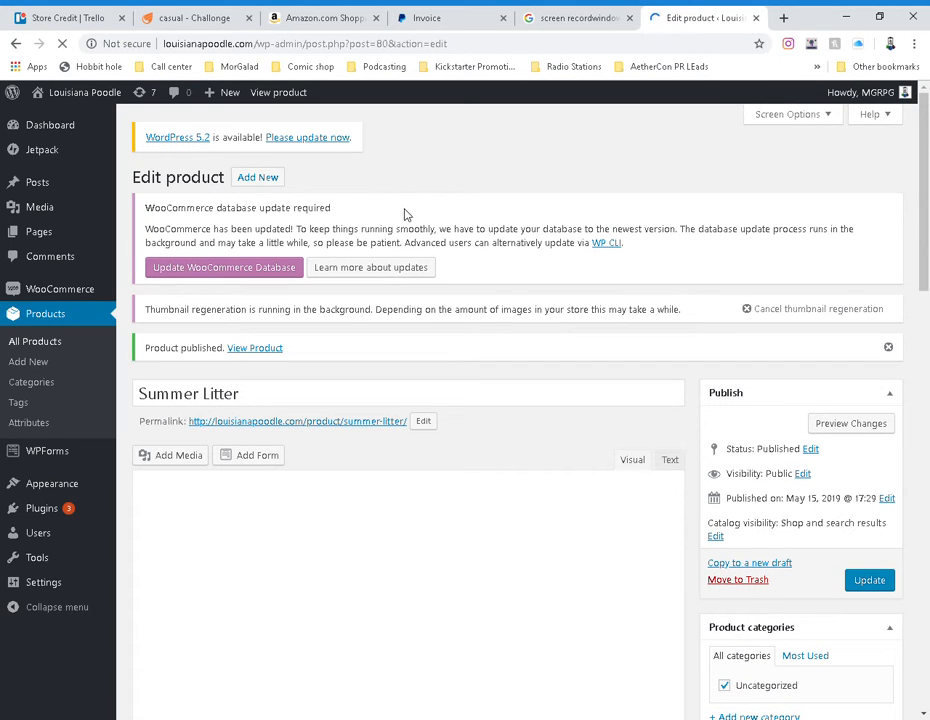
{"action": "middle_click", "coordinate": [270, 350]}
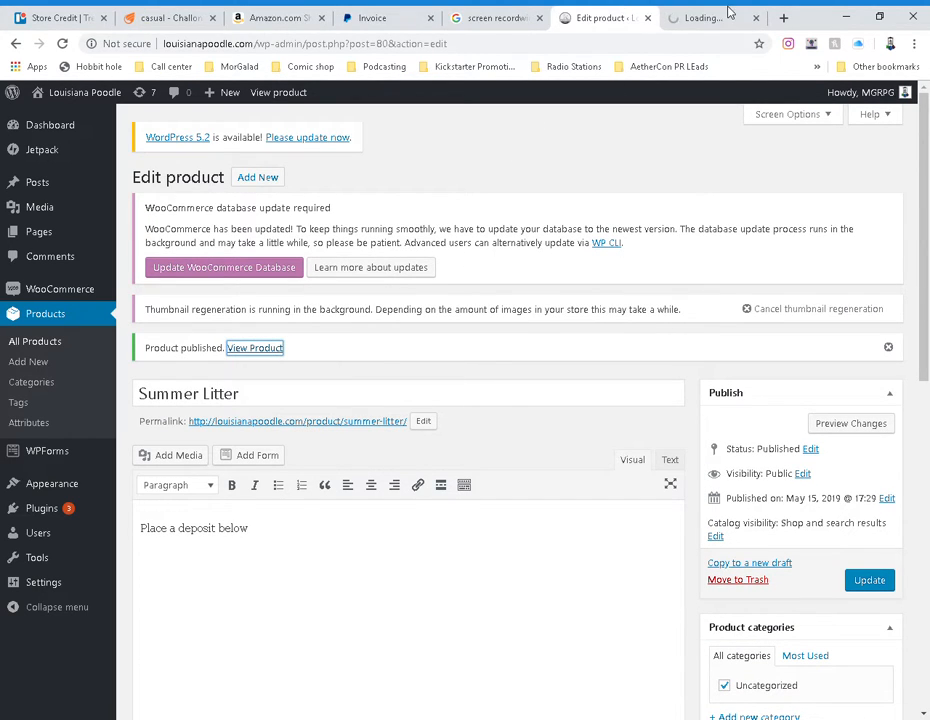
{"action": "left_click", "coordinate": [712, 17]}
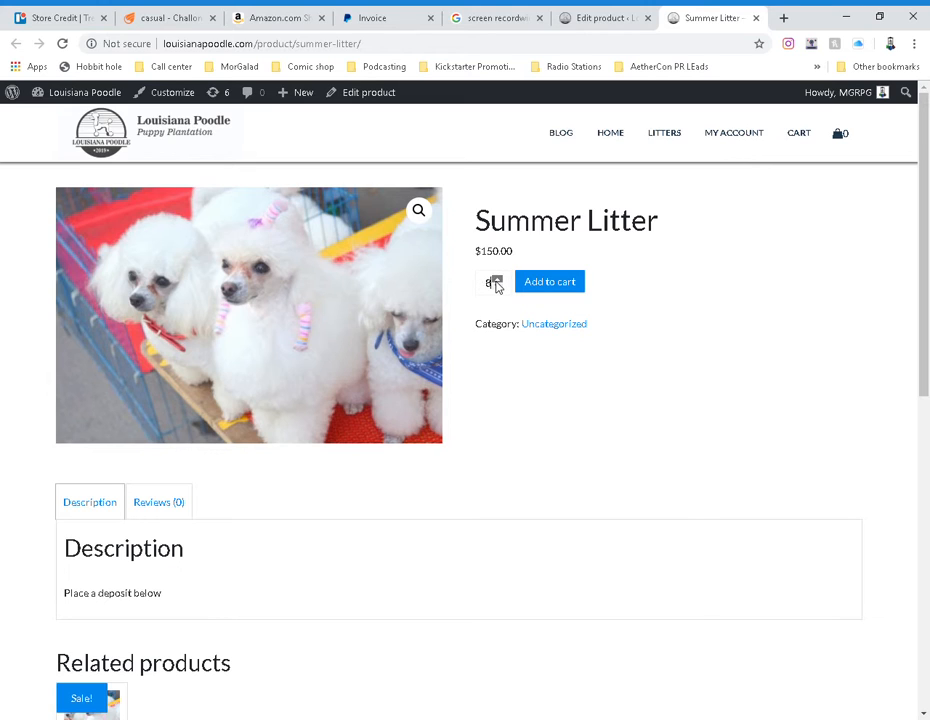
Step: Try raising the quantity on the Summer Litter store page and look over its description and related products
{"action": "left_click", "coordinate": [497, 284]}
{"action": "left_click", "coordinate": [497, 284]}
{"action": "scroll", "coordinate": [637, 311], "scroll_direction": "down", "scroll_amount": 3}
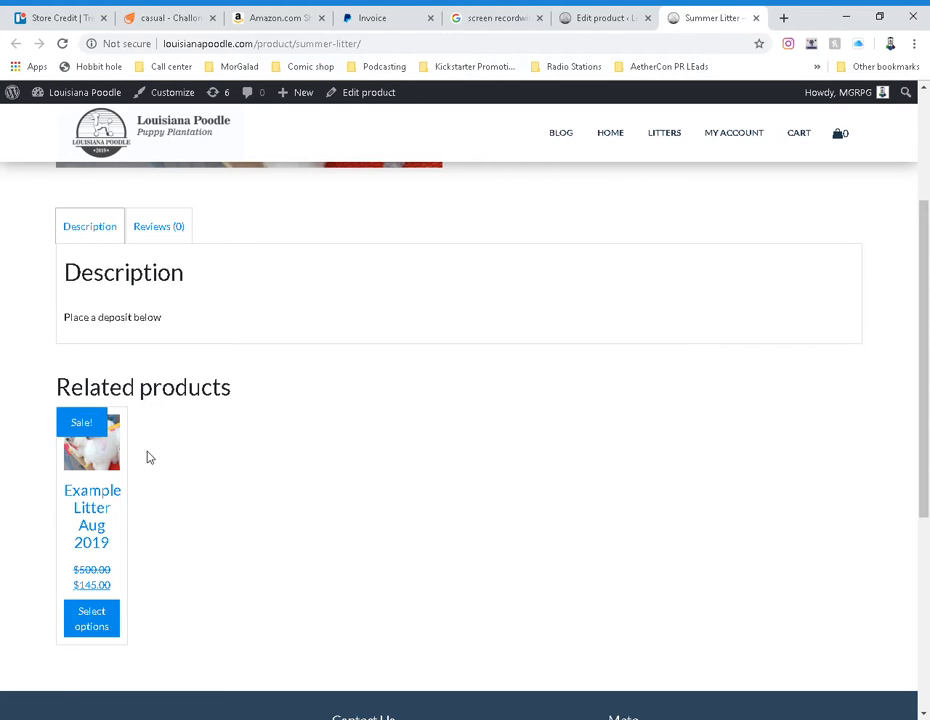
{"action": "scroll", "coordinate": [303, 511], "scroll_direction": "up", "scroll_amount": 3}
{"action": "scroll", "coordinate": [253, 523], "scroll_direction": "down", "scroll_amount": 4}
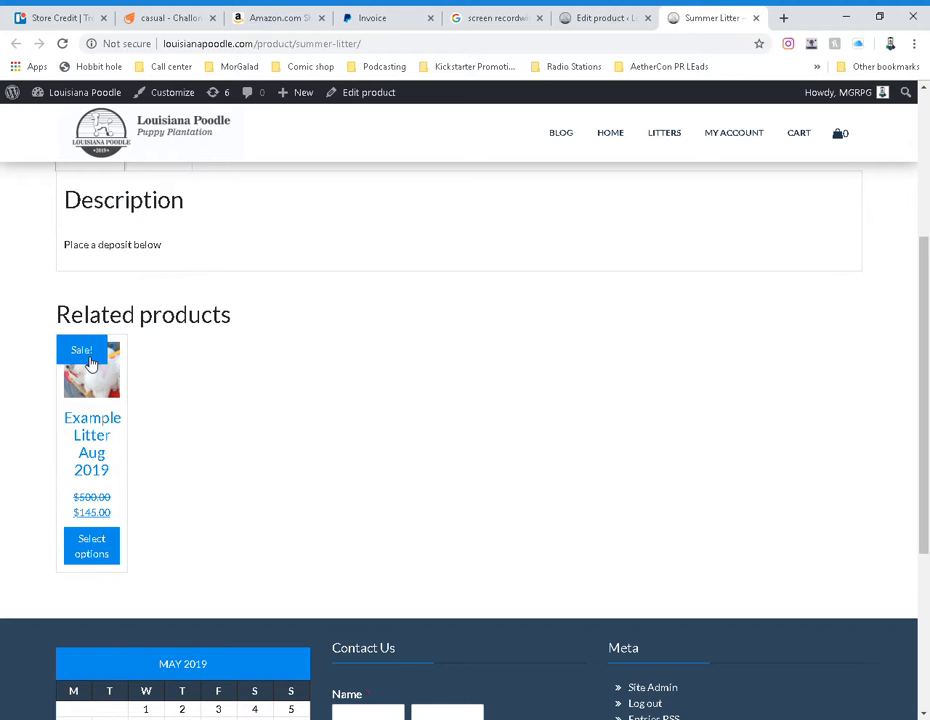
{"action": "scroll", "coordinate": [88, 362], "scroll_direction": "up", "scroll_amount": 1}
{"action": "scroll", "coordinate": [91, 430], "scroll_direction": "up", "scroll_amount": 2}
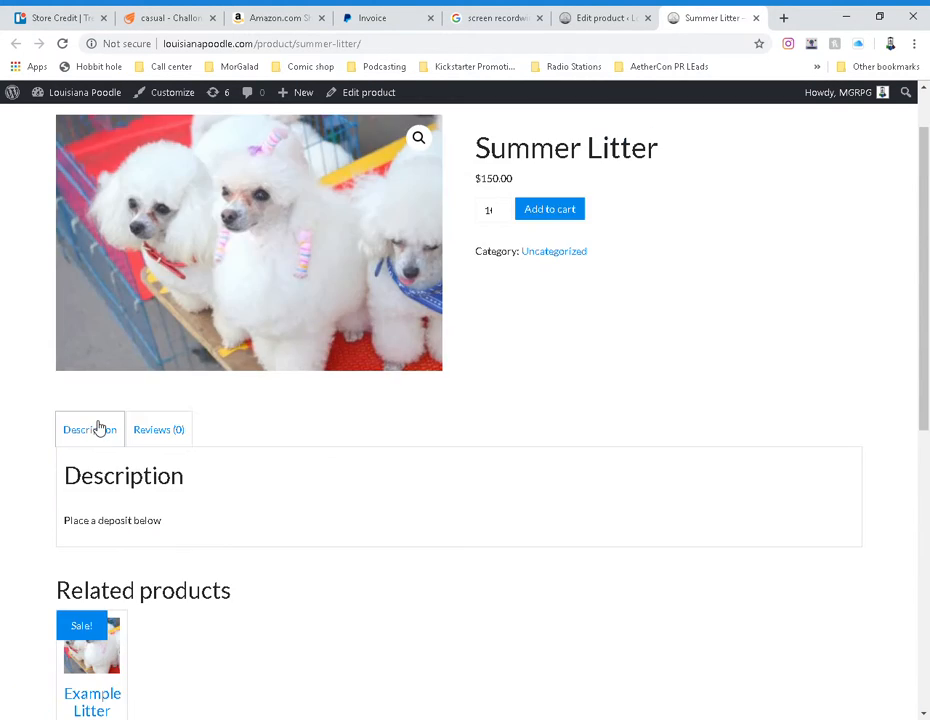
{"action": "scroll", "coordinate": [100, 428], "scroll_direction": "down", "scroll_amount": 4}
{"action": "scroll", "coordinate": [93, 423], "scroll_direction": "up", "scroll_amount": 4}
{"action": "scroll", "coordinate": [97, 425], "scroll_direction": "down", "scroll_amount": 4}
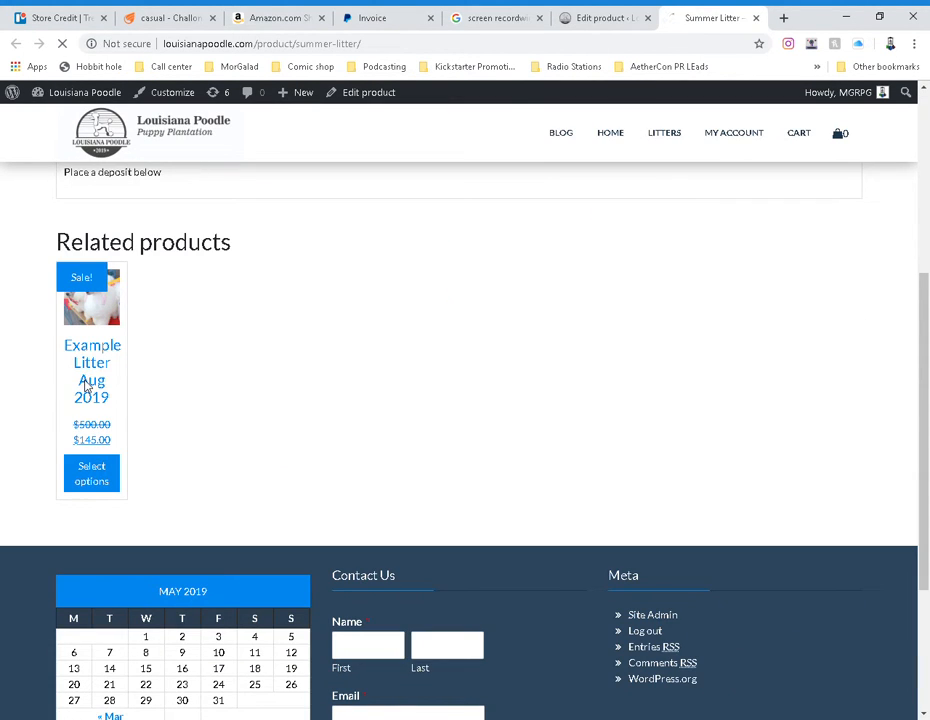
Step: Open the related Example Litter Aug 2019 product and check its price with the Female and Male gender options
{"action": "left_click", "coordinate": [90, 380]}
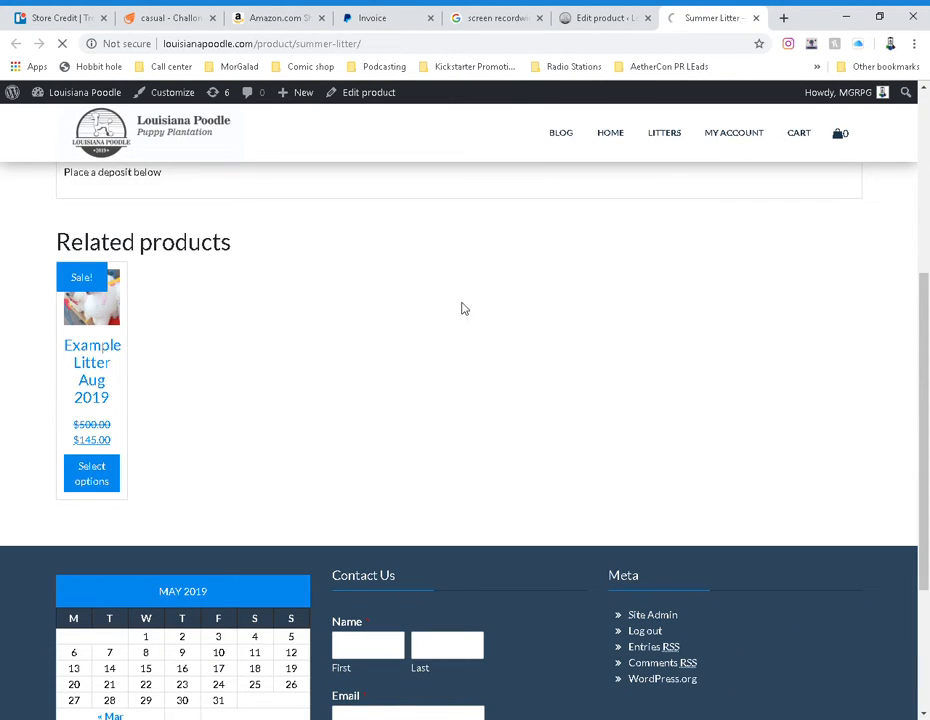
{"action": "left_click", "coordinate": [647, 17]}
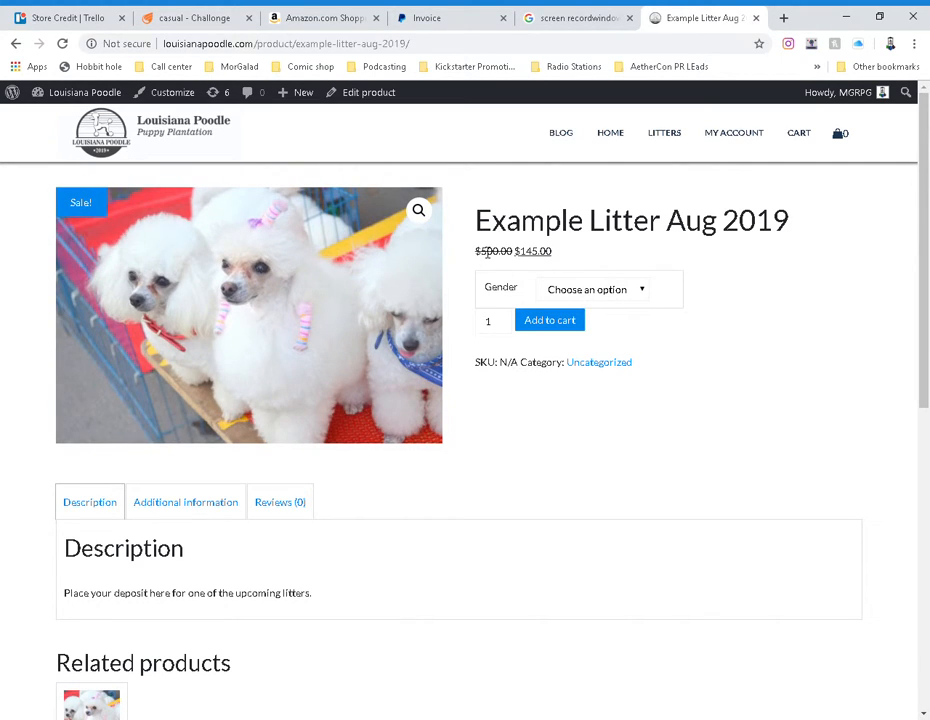
{"action": "left_click_drag", "start_coordinate": [482, 252], "coordinate": [519, 255]}
{"action": "left_click", "coordinate": [556, 257]}
{"action": "left_click", "coordinate": [586, 336]}
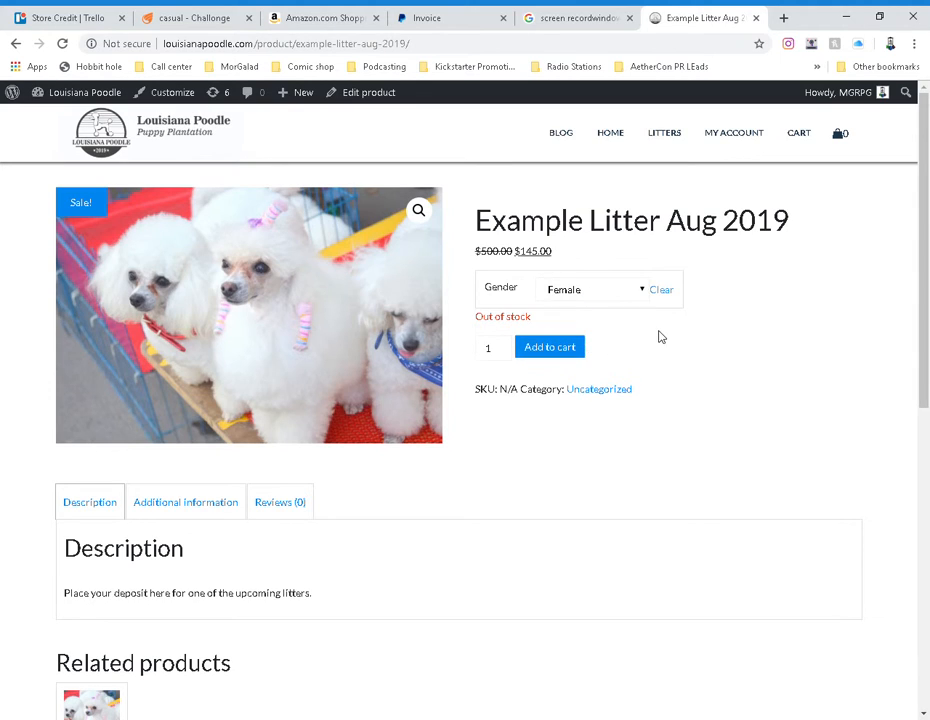
{"action": "left_click", "coordinate": [577, 326]}
Step: Open the Example Litter Aug 2019 product for editing and review its form down to the product data
{"action": "mouse_move", "coordinate": [29, 96]}
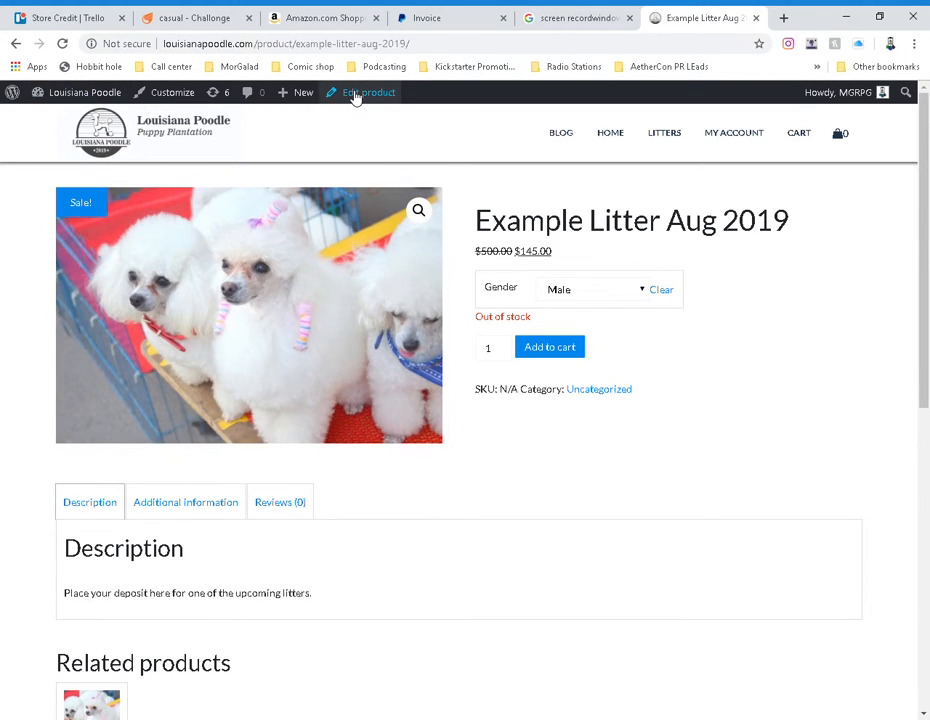
{"action": "left_click", "coordinate": [355, 94]}
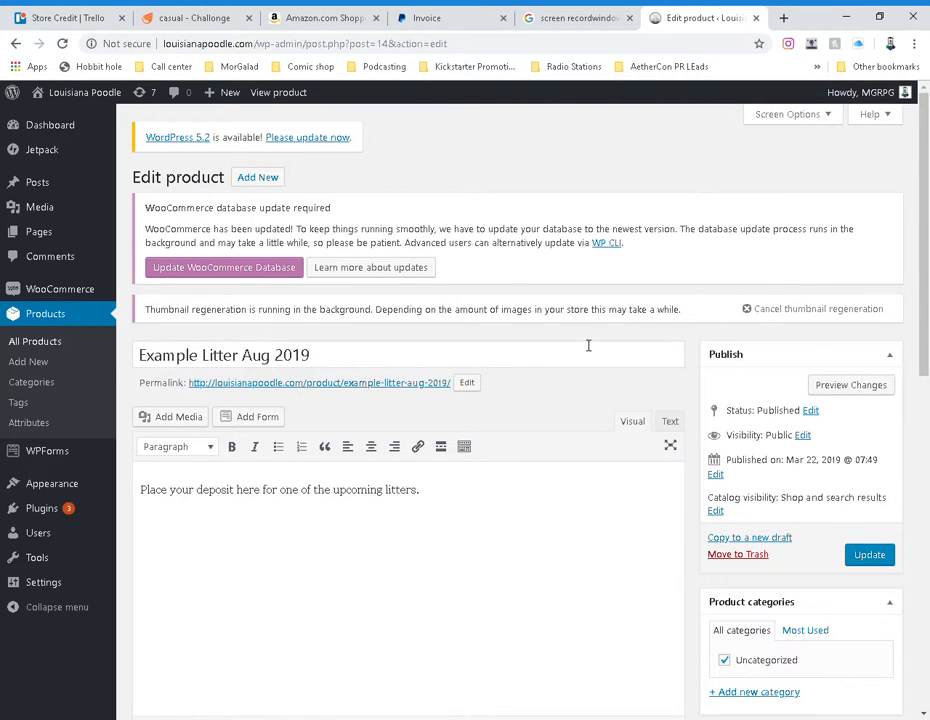
{"action": "scroll", "coordinate": [585, 347], "scroll_direction": "down", "scroll_amount": 3}
{"action": "scroll", "coordinate": [572, 345], "scroll_direction": "down", "scroll_amount": 4}
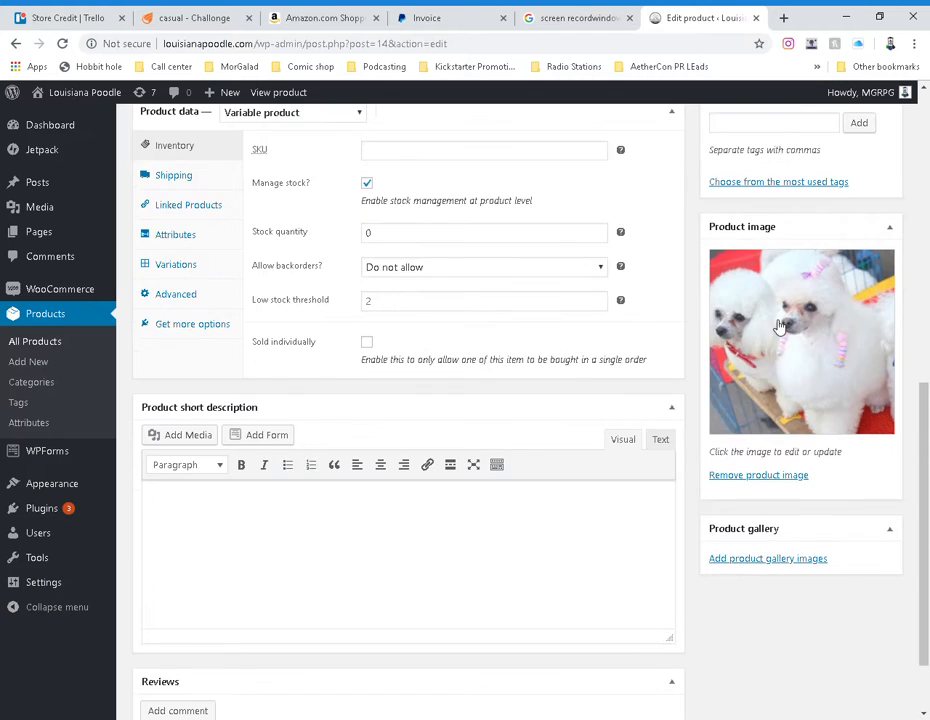
{"action": "scroll", "coordinate": [572, 345], "scroll_direction": "up", "scroll_amount": 5}
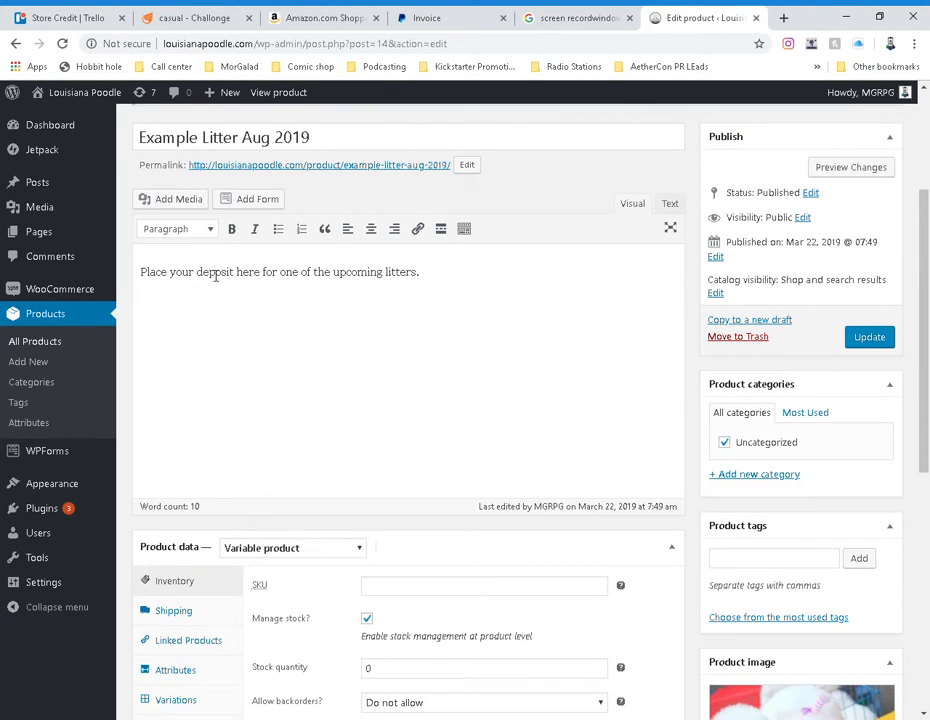
{"action": "scroll", "coordinate": [616, 342], "scroll_direction": "down", "scroll_amount": 2}
{"action": "scroll", "coordinate": [616, 342], "scroll_direction": "down", "scroll_amount": 1}
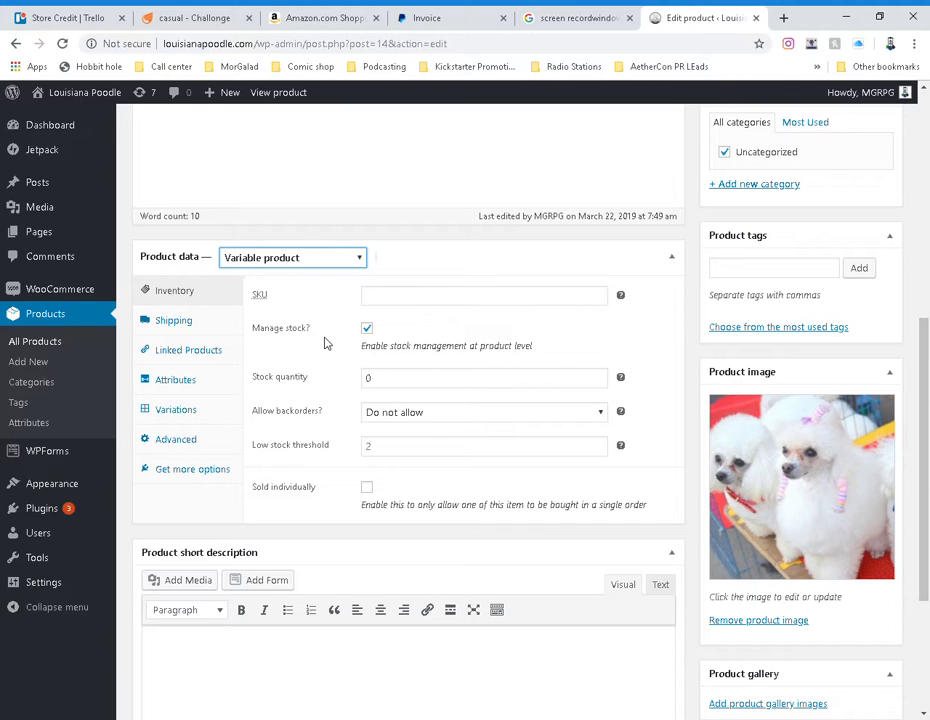
Step: Examine the variable product's inventory options, including the low stock threshold and Sold individually, plus its shipping and linked products data
{"action": "left_click", "coordinate": [415, 263]}
{"action": "left_click", "coordinate": [422, 268]}
{"action": "mouse_move", "coordinate": [622, 447]}
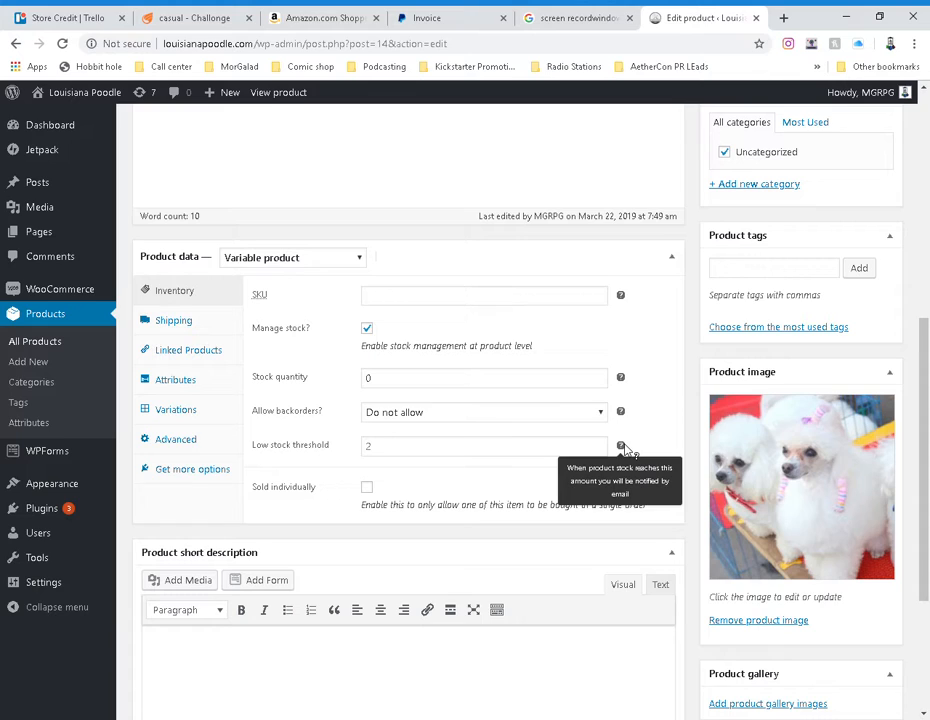
{"action": "left_click", "coordinate": [370, 488]}
{"action": "left_click", "coordinate": [367, 487]}
{"action": "left_click", "coordinate": [222, 325]}
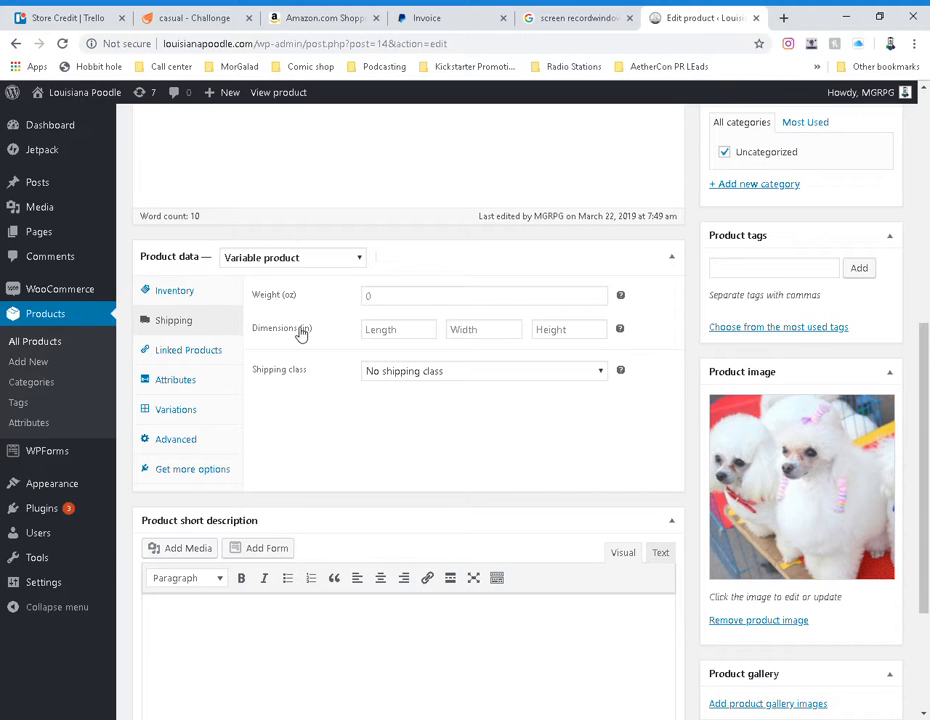
{"action": "left_click", "coordinate": [204, 356]}
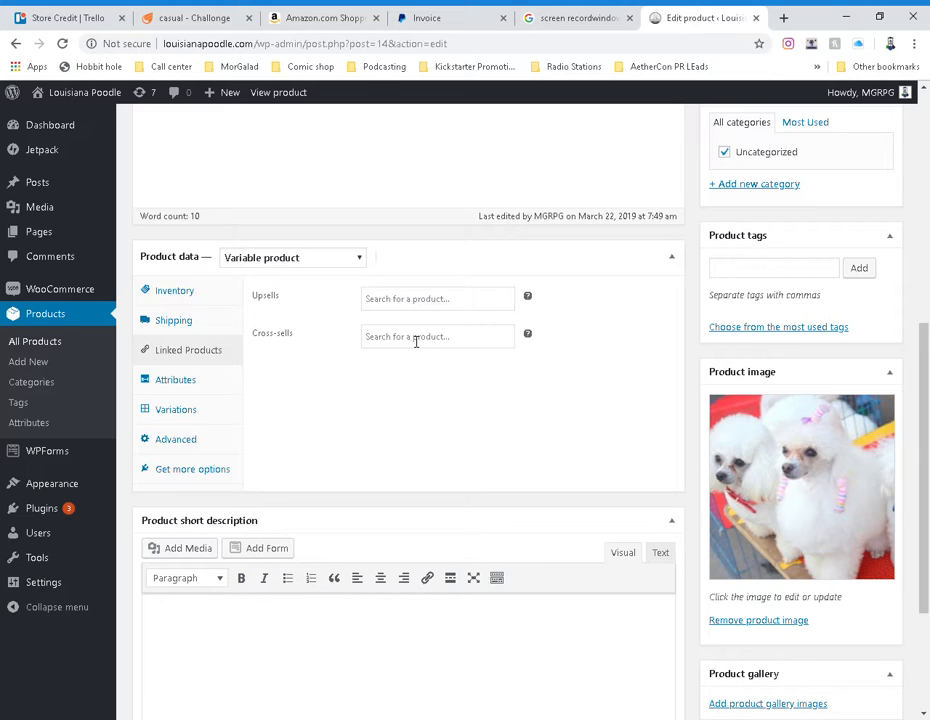
Step: Expand the product's Gender attribute and append Pink Male and Purple Female to its values
{"action": "left_click", "coordinate": [212, 390]}
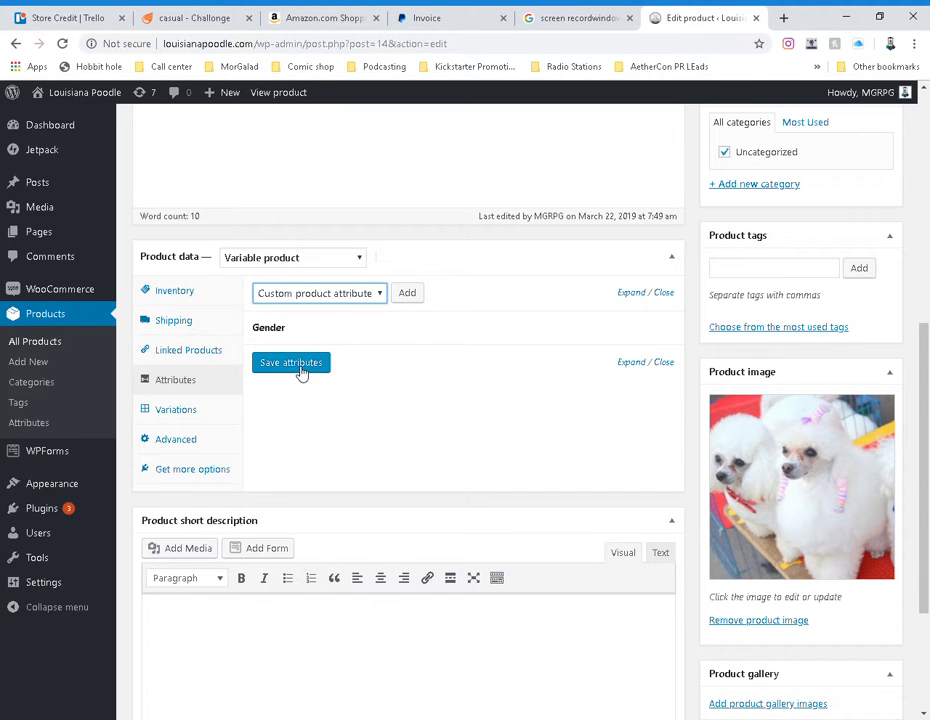
{"action": "mouse_move", "coordinate": [284, 332]}
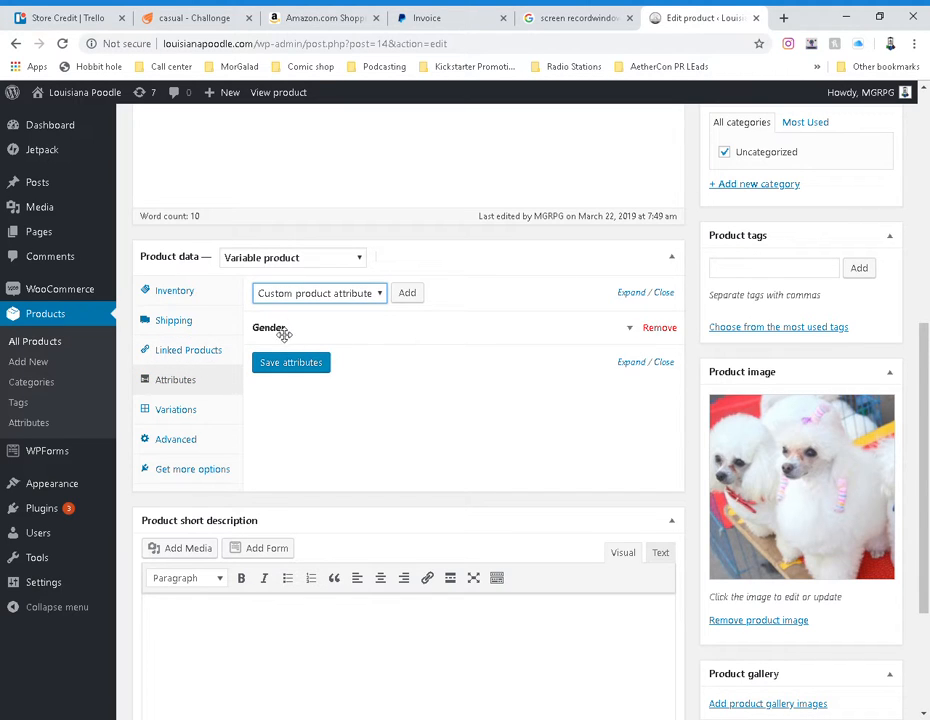
{"action": "left_click", "coordinate": [420, 338]}
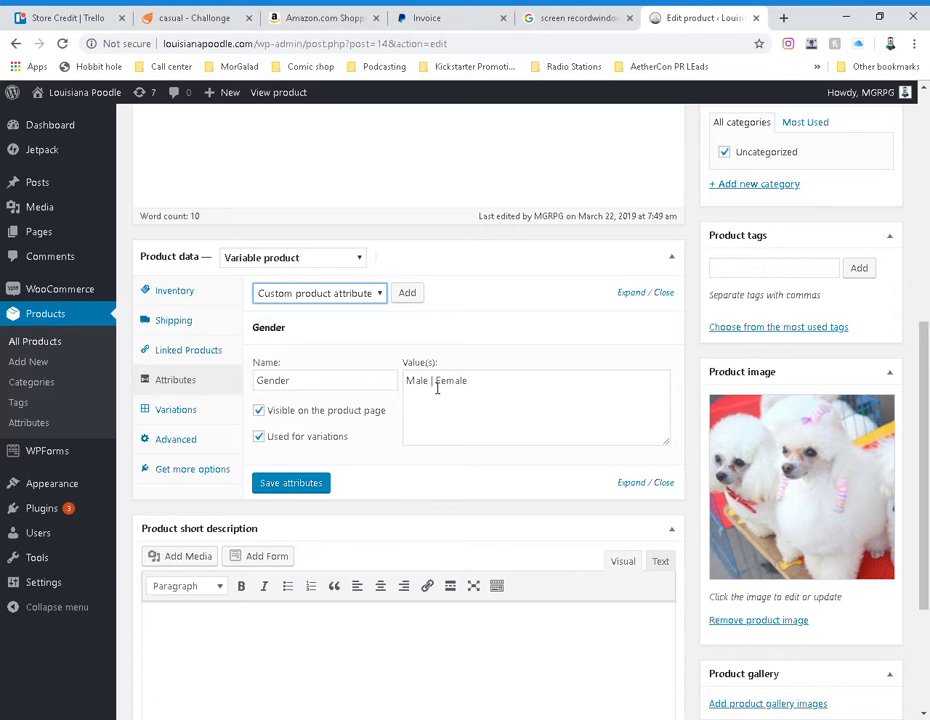
{"action": "left_click_drag", "start_coordinate": [437, 387], "coordinate": [432, 386]}
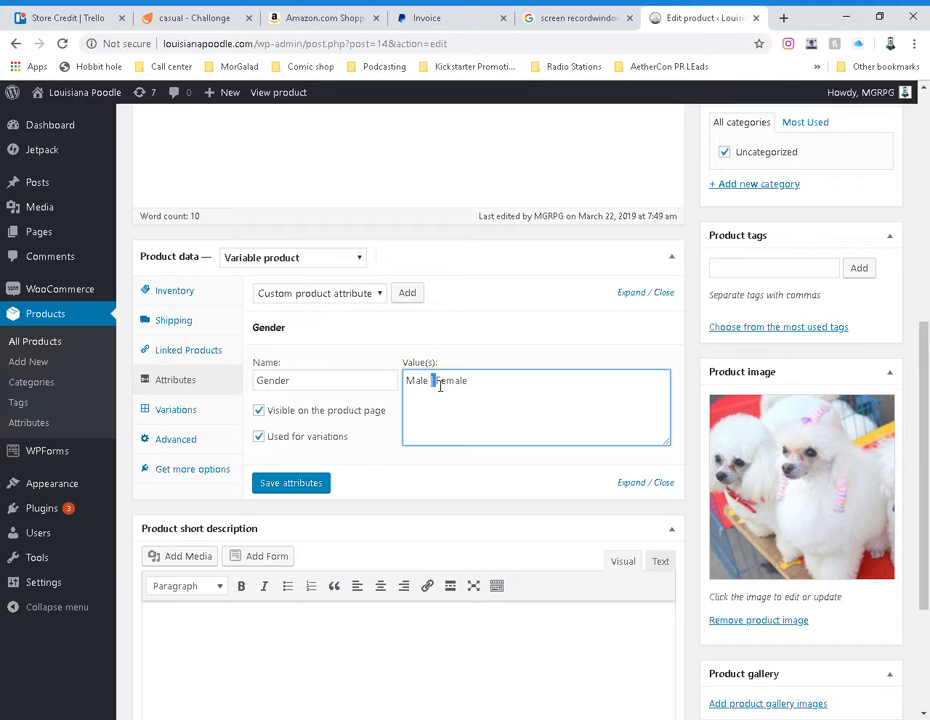
{"action": "left_click", "coordinate": [439, 386]}
{"action": "type", "text": "| Pink Male |"}
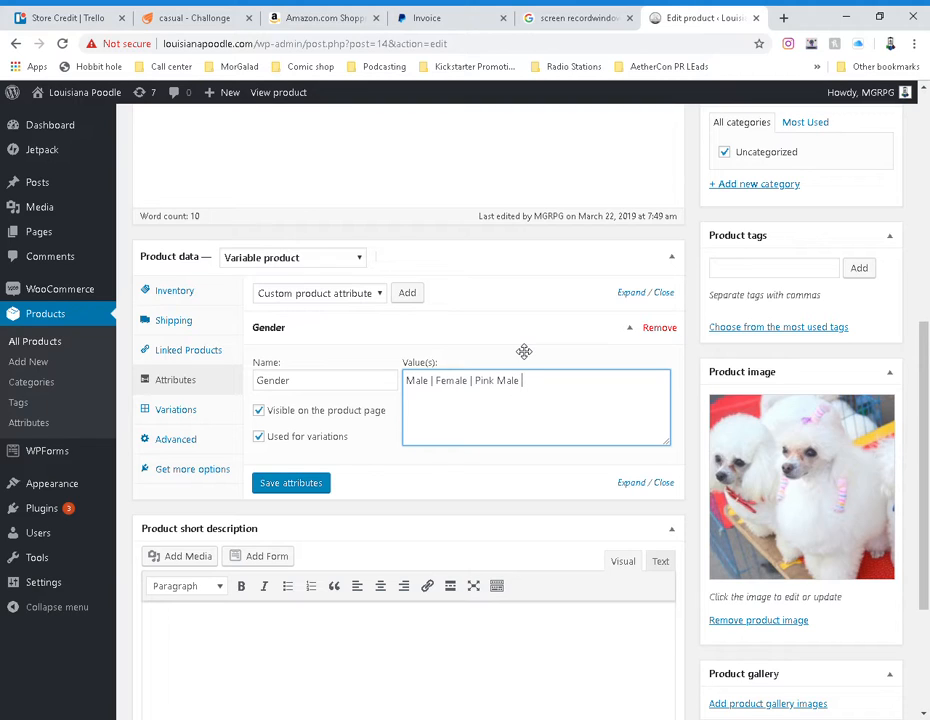
{"action": "type", "text": " Purple Female"}
Step: Replace the Pink Male and Purple Female entries with Pink Attributes in the Gender values and save the attributes
{"action": "key", "text": "BackSpace"}
{"action": "key", "text": "BackSpace"}
{"action": "key", "text": "BackSpace"}
{"action": "key", "text": "BackSpace"}
{"action": "key", "text": "BackSpace"}
{"action": "key", "text": "BackSpace"}
{"action": "key", "text": "BackSpace"}
{"action": "key", "text": "BackSpace"}
{"action": "key", "text": "BackSpace"}
{"action": "key", "text": "BackSpace"}
{"action": "key", "text": "BackSpace"}
{"action": "key", "text": "BackSpace"}
{"action": "key", "text": "BackSpace"}
{"action": "key", "text": "BackSpace"}
{"action": "key", "text": "BackSpace"}
{"action": "key", "text": "BackSpace"}
{"action": "key", "text": "BackSpace"}
{"action": "key", "text": "BackSpace"}
{"action": "key", "text": "BackSpace"}
{"action": "key", "text": "BackSpace"}
{"action": "key", "text": "BackSpace"}
{"action": "key", "text": "BackSpace"}
{"action": "key", "text": "BackSpace"}
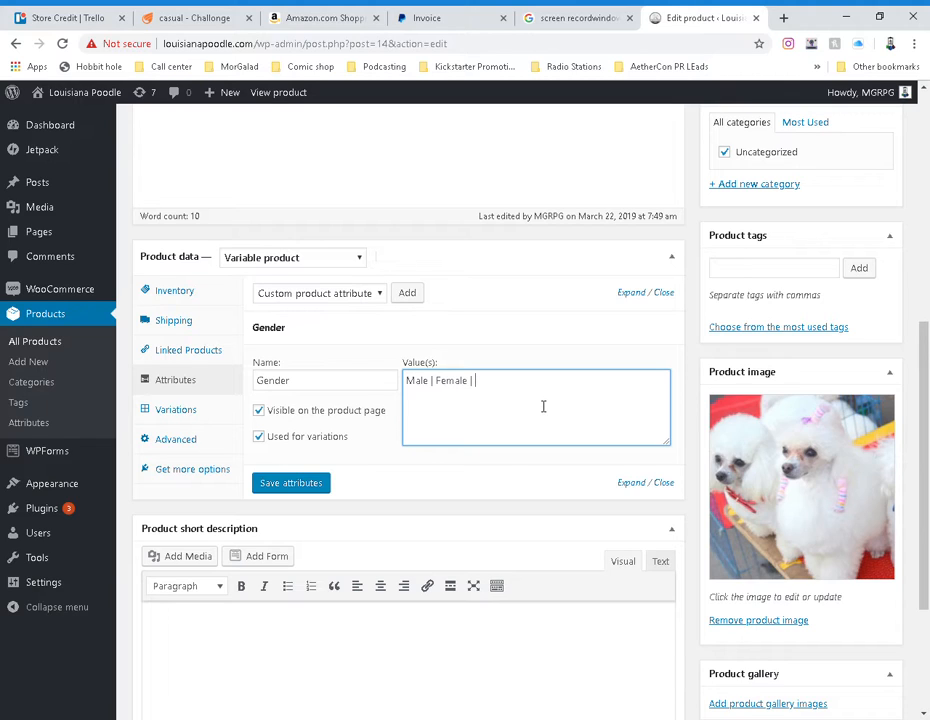
{"action": "type", "text": "Pink Attributes"}
{"action": "left_click", "coordinate": [305, 487]}
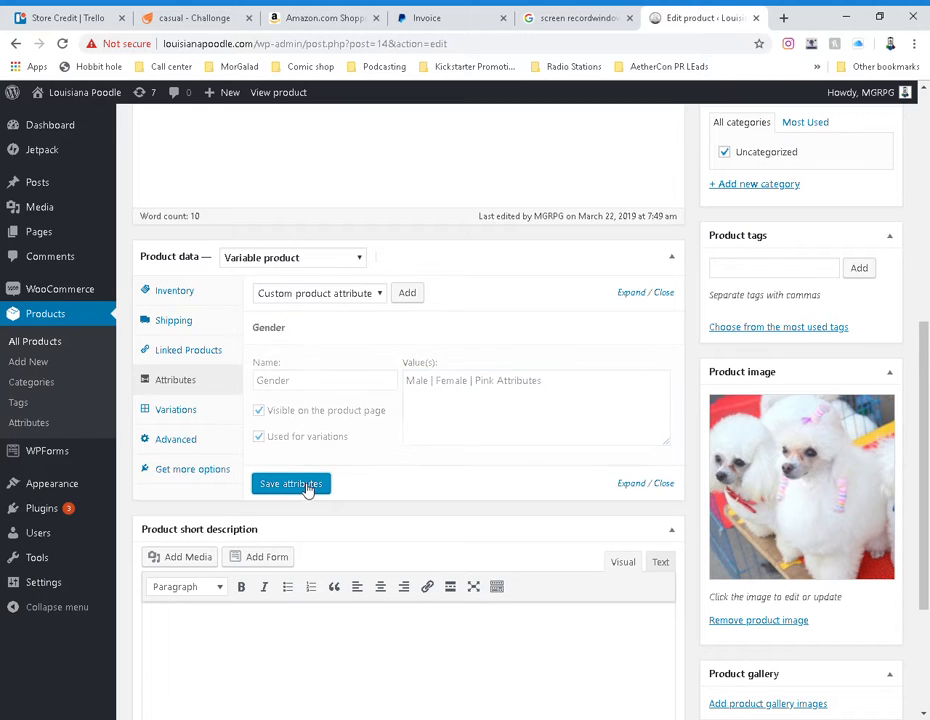
{"action": "left_click", "coordinate": [378, 331]}
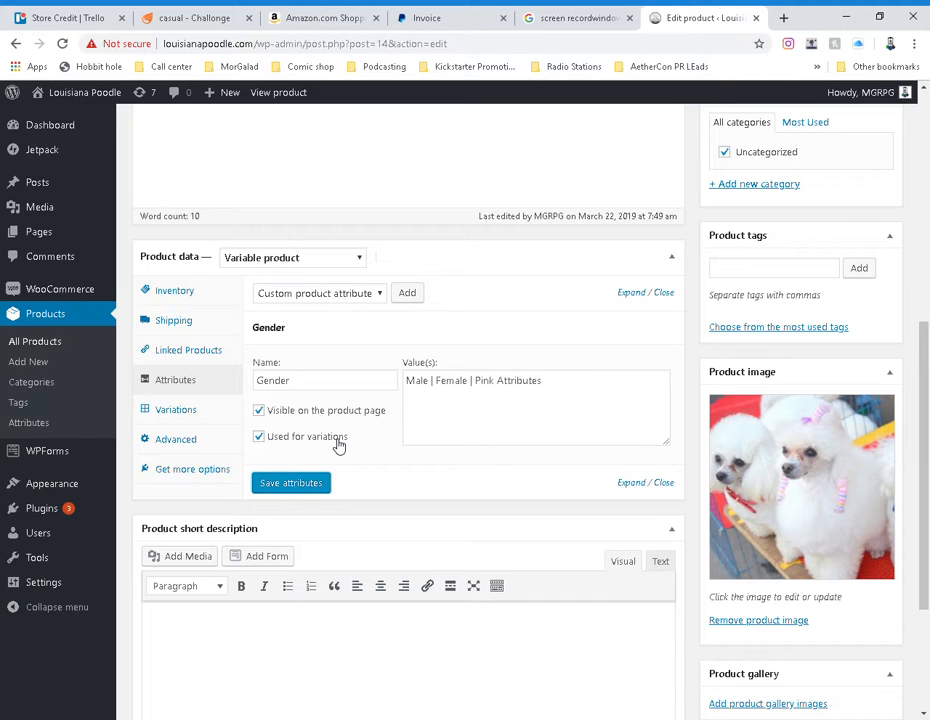
Step: Expand the product's Male and Female variations and examine their virtual, stock management, price and stock quantity settings
{"action": "left_click", "coordinate": [215, 415]}
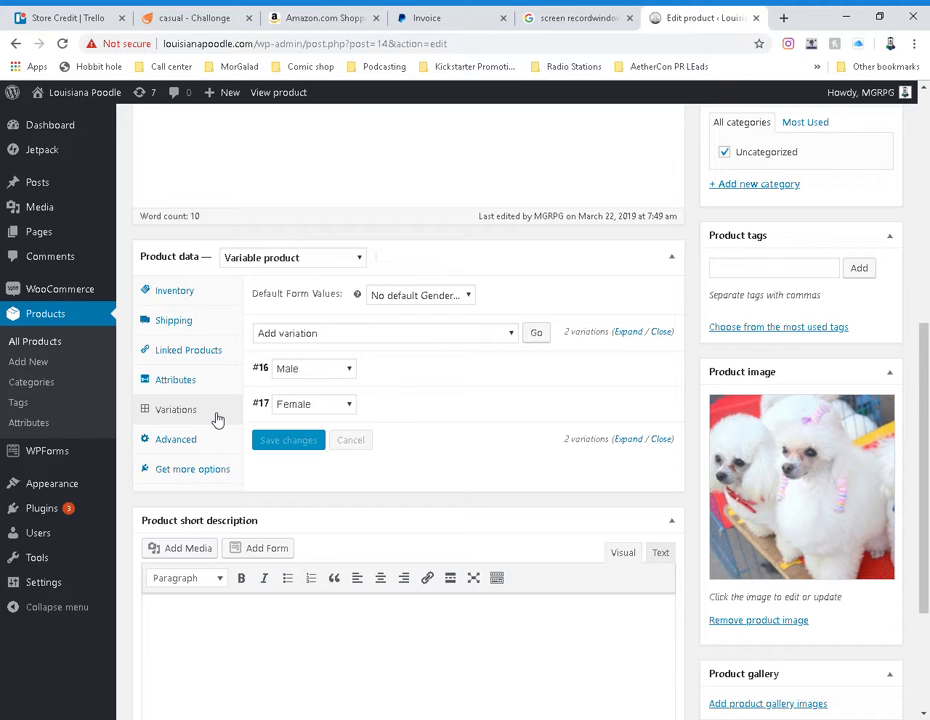
{"action": "left_click", "coordinate": [403, 374]}
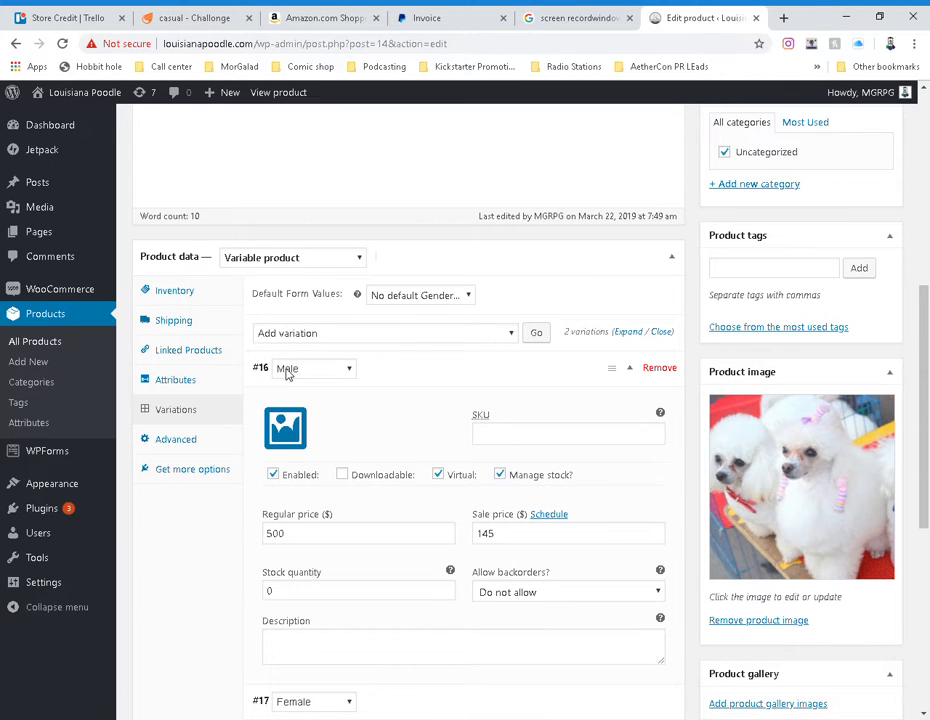
{"action": "scroll", "coordinate": [459, 428], "scroll_direction": "down", "scroll_amount": 5}
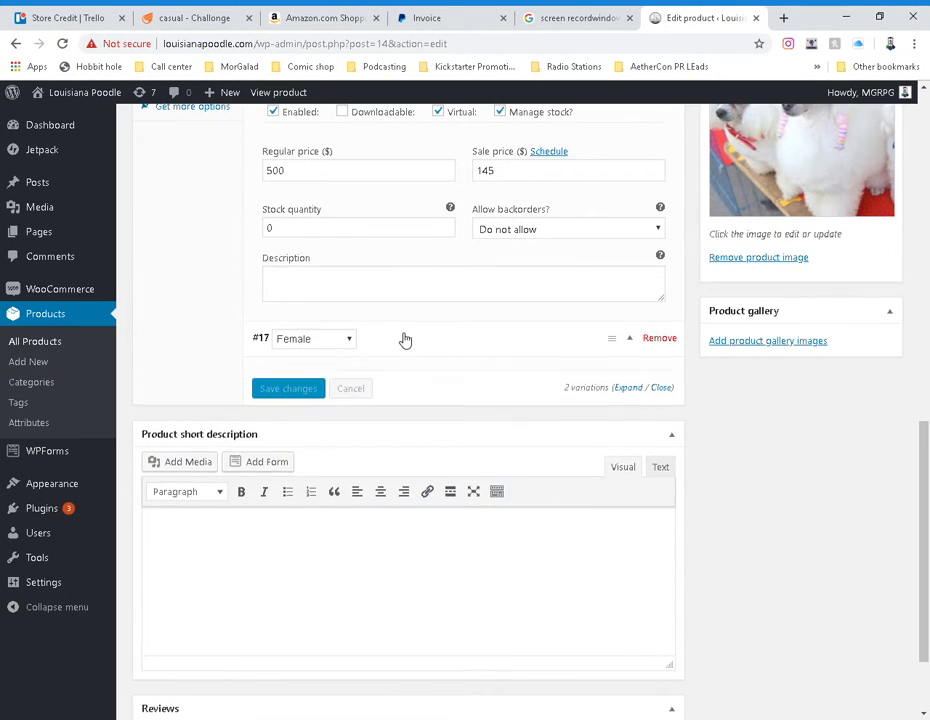
{"action": "left_click", "coordinate": [405, 340]}
{"action": "scroll", "coordinate": [388, 407], "scroll_direction": "down", "scroll_amount": 2}
{"action": "scroll", "coordinate": [388, 407], "scroll_direction": "up", "scroll_amount": 7}
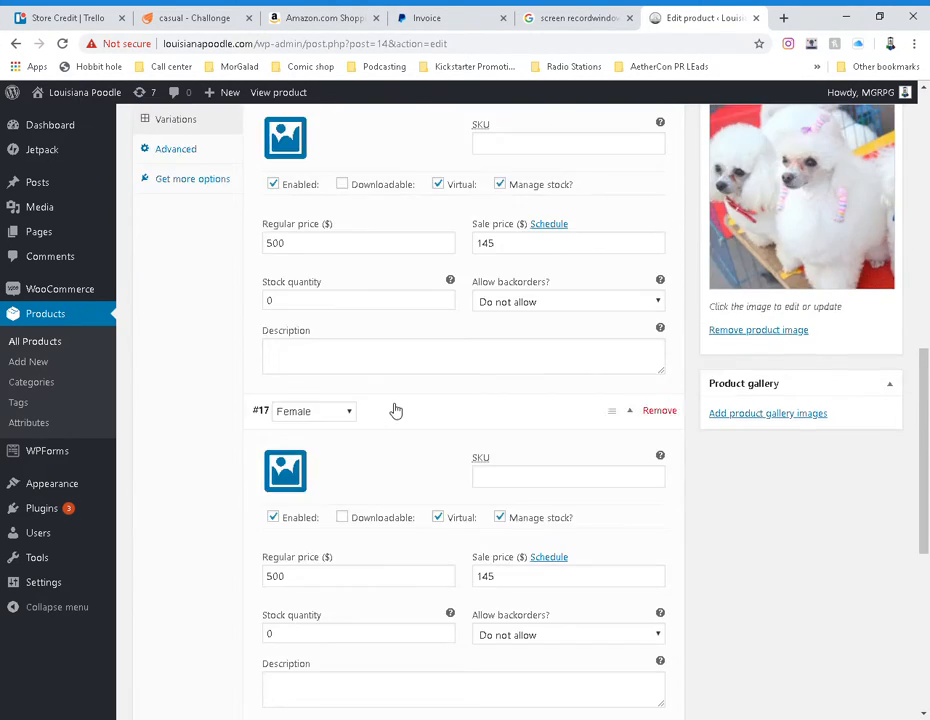
{"action": "scroll", "coordinate": [391, 409], "scroll_direction": "up", "scroll_amount": 1}
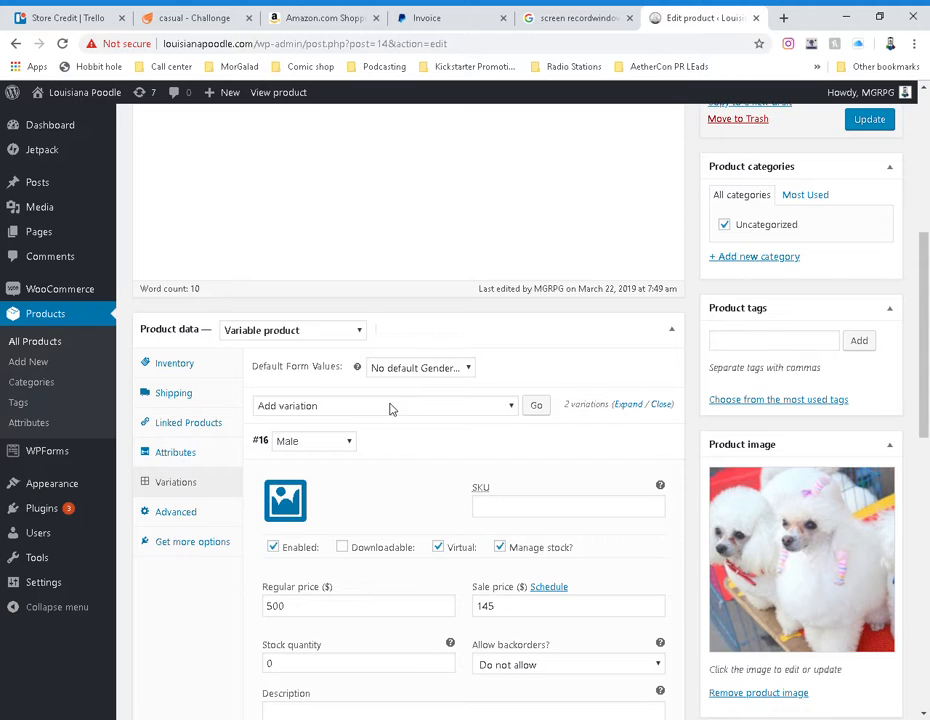
{"action": "scroll", "coordinate": [391, 409], "scroll_direction": "down", "scroll_amount": 4}
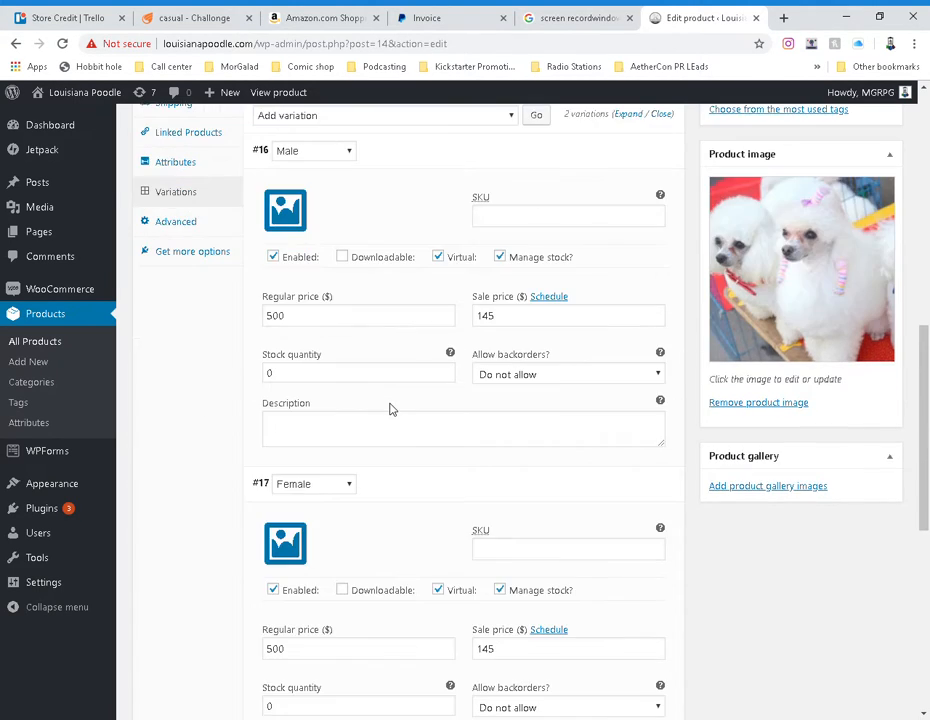
{"action": "scroll", "coordinate": [390, 408], "scroll_direction": "down", "scroll_amount": 2}
{"action": "scroll", "coordinate": [390, 408], "scroll_direction": "up", "scroll_amount": 6}
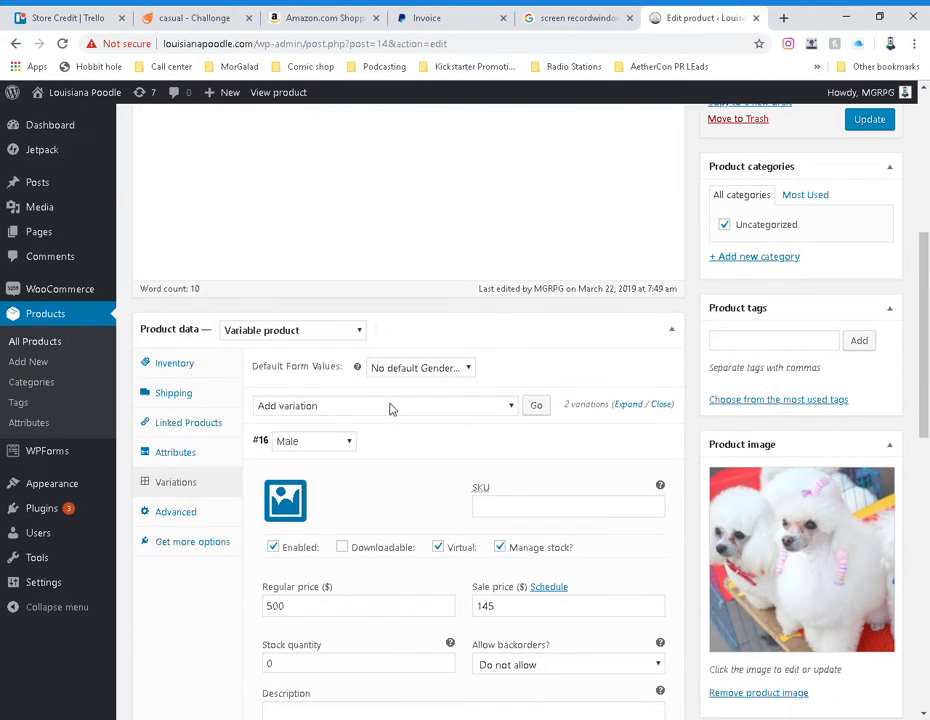
Step: Recheck the Gender attribute's values, and generate the missing variations from all attributes
{"action": "left_click", "coordinate": [190, 457]}
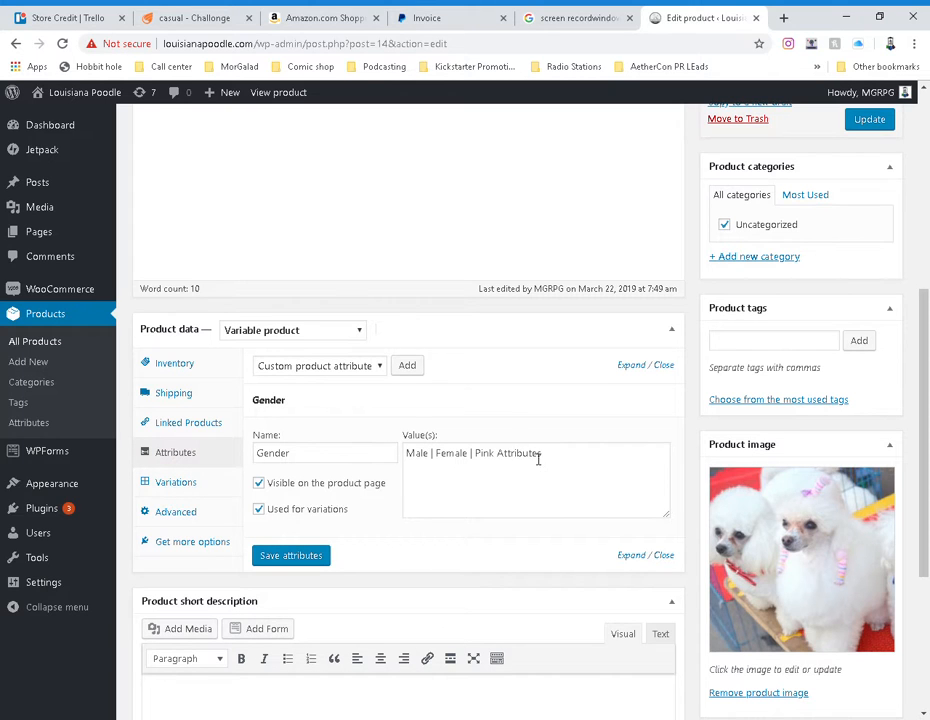
{"action": "left_click", "coordinate": [174, 483]}
{"action": "scroll", "coordinate": [343, 491], "scroll_direction": "down", "scroll_amount": 1}
{"action": "scroll", "coordinate": [335, 440], "scroll_direction": "up", "scroll_amount": 1}
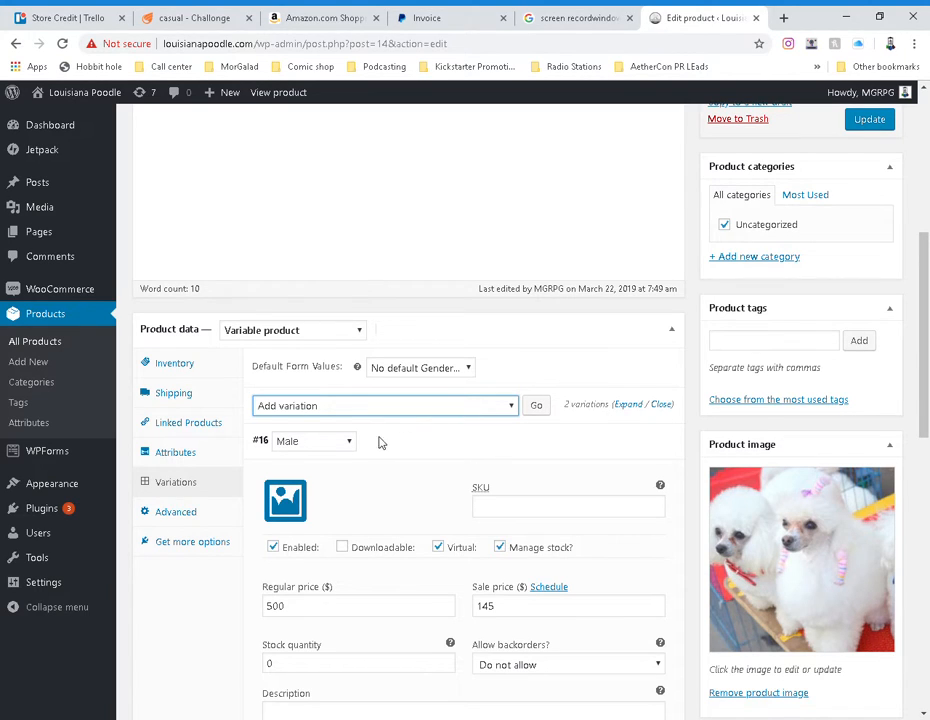
{"action": "key", "text": "Down"}
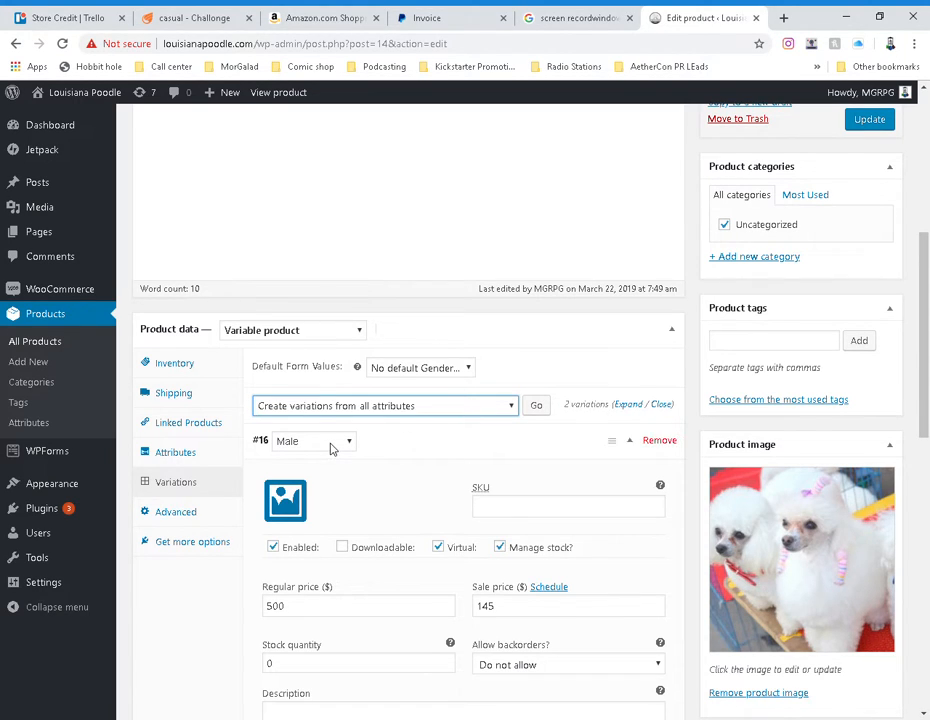
{"action": "left_click", "coordinate": [537, 407]}
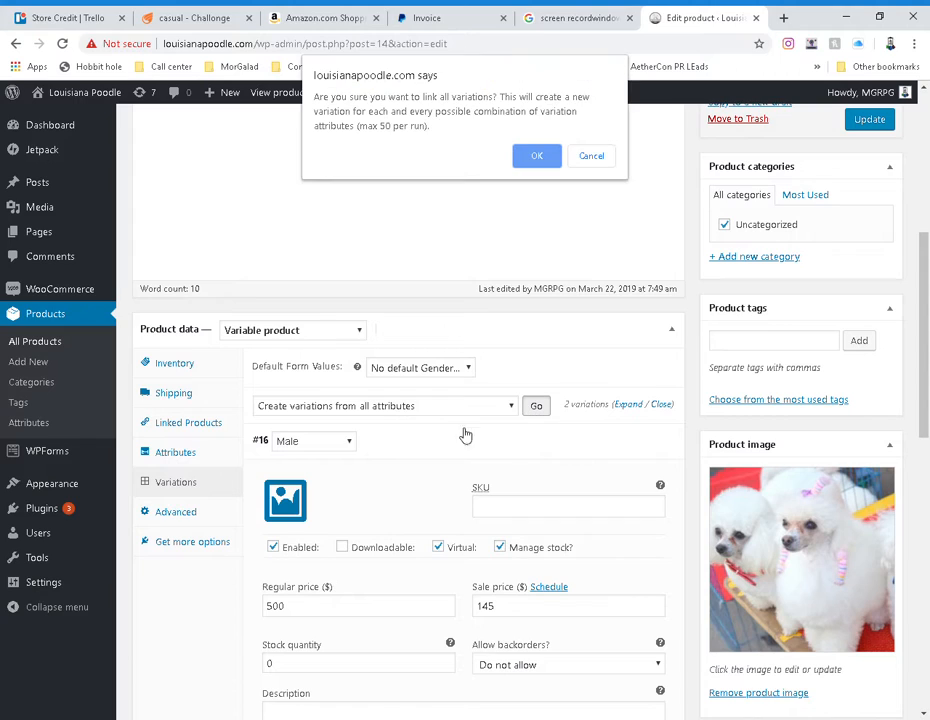
{"action": "left_click", "coordinate": [540, 157]}
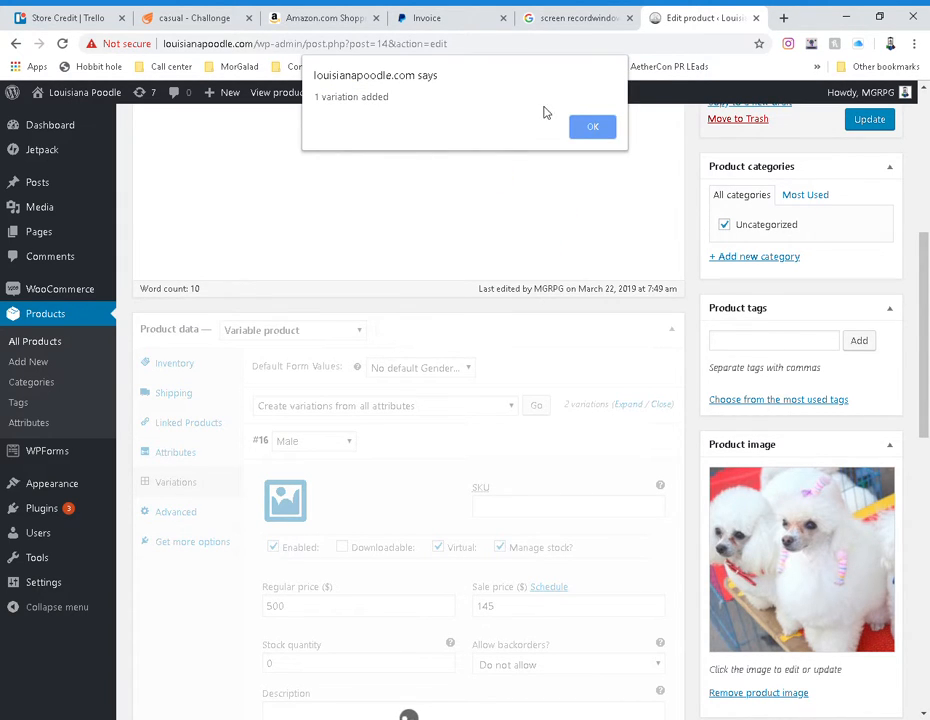
{"action": "left_click", "coordinate": [592, 127]}
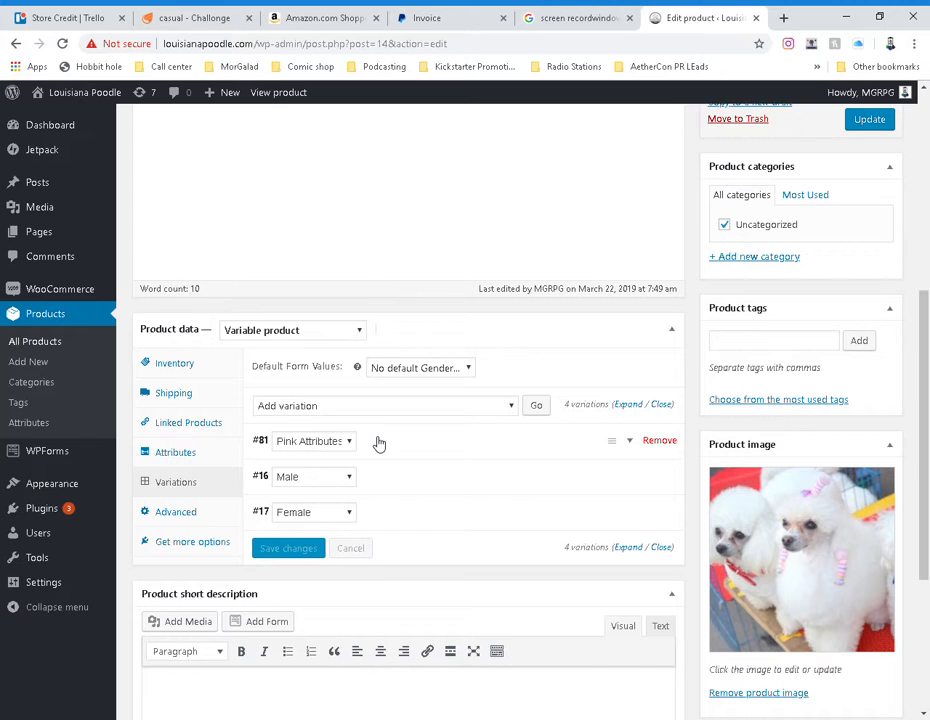
Step: Expand the Pink Attributes variation, mark it as virtual and set its regular price to $150
{"action": "left_click", "coordinate": [415, 440]}
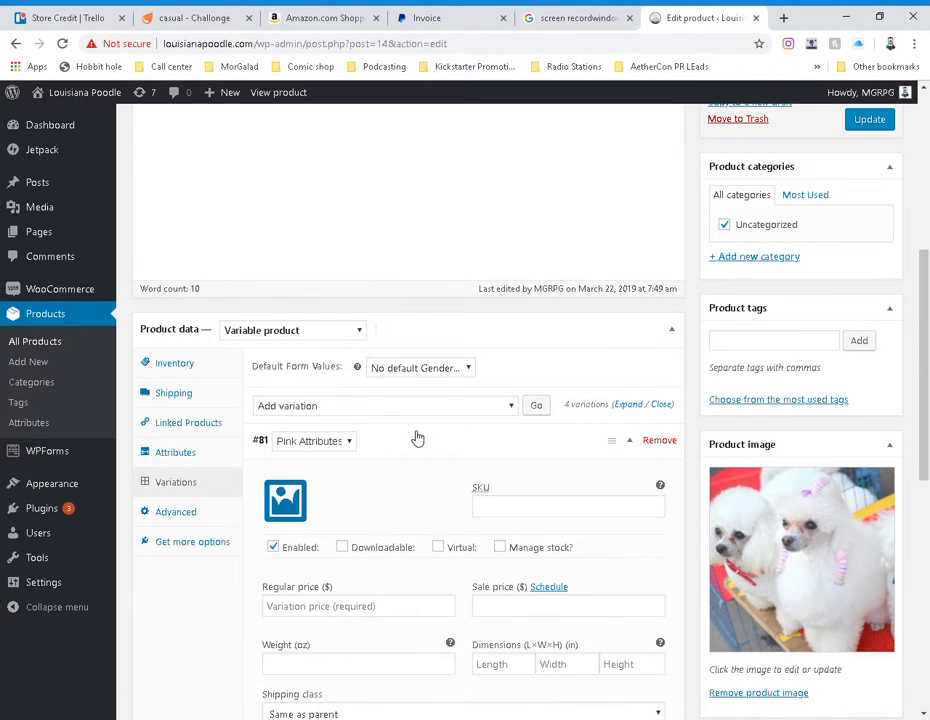
{"action": "scroll", "coordinate": [423, 483], "scroll_direction": "down", "scroll_amount": 2}
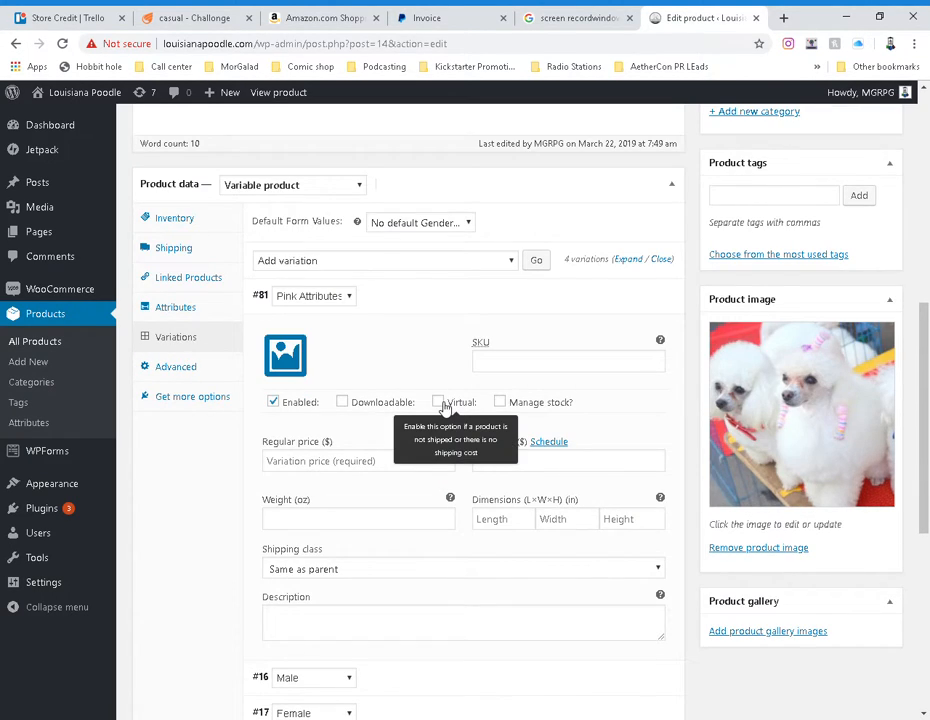
{"action": "left_click", "coordinate": [439, 402]}
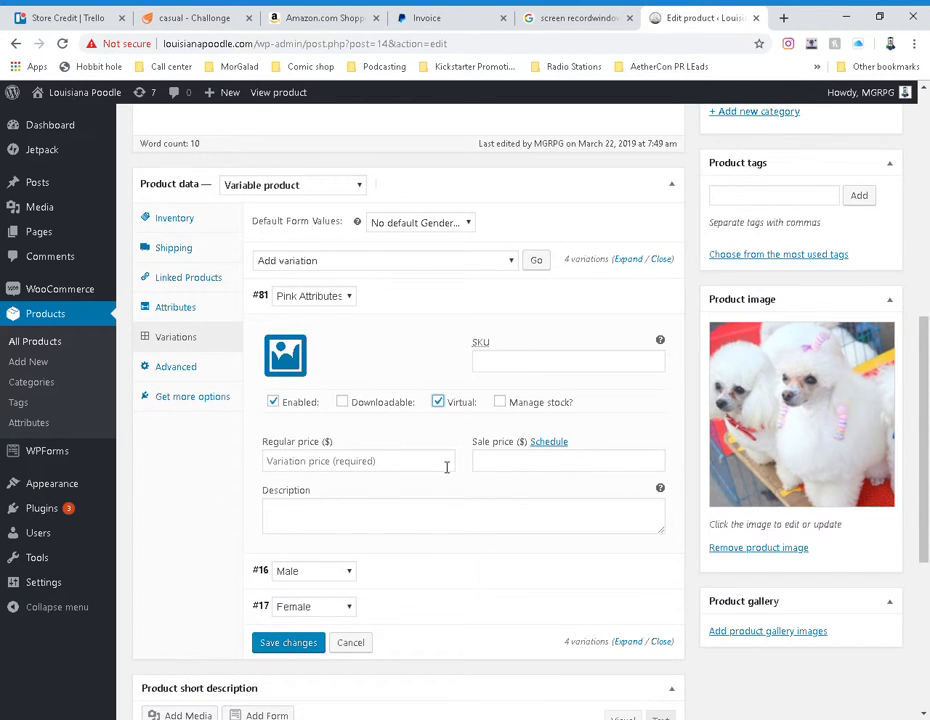
{"action": "left_click", "coordinate": [394, 467]}
{"action": "type", "text": "150"}
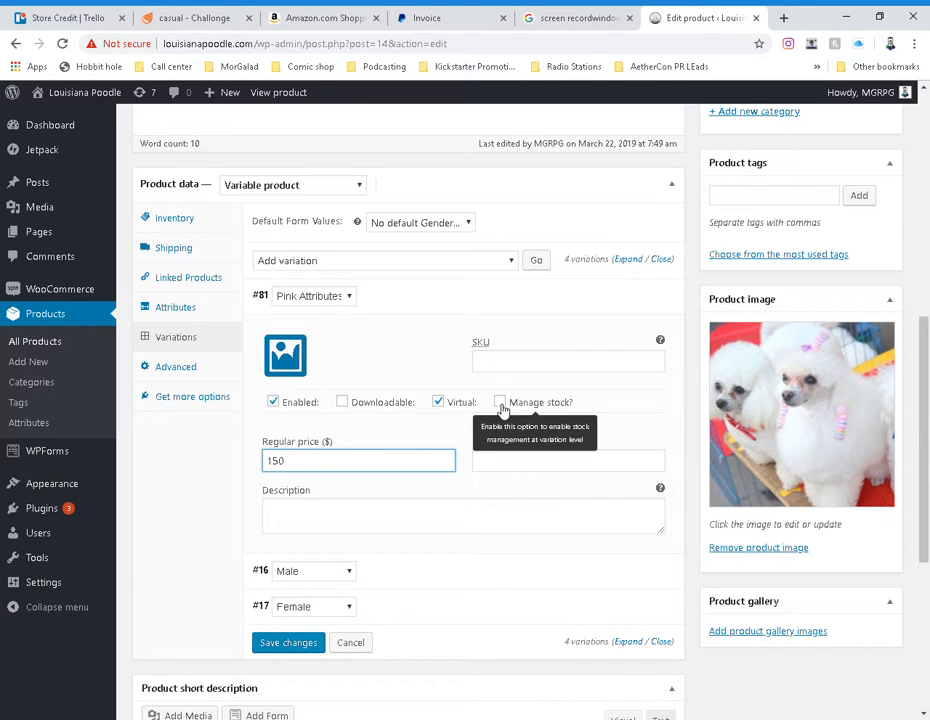
Step: Enable stock management for the Pink Attributes variation with a stock quantity of 4, and enter "sdfgsd" as its description
{"action": "left_click", "coordinate": [500, 404]}
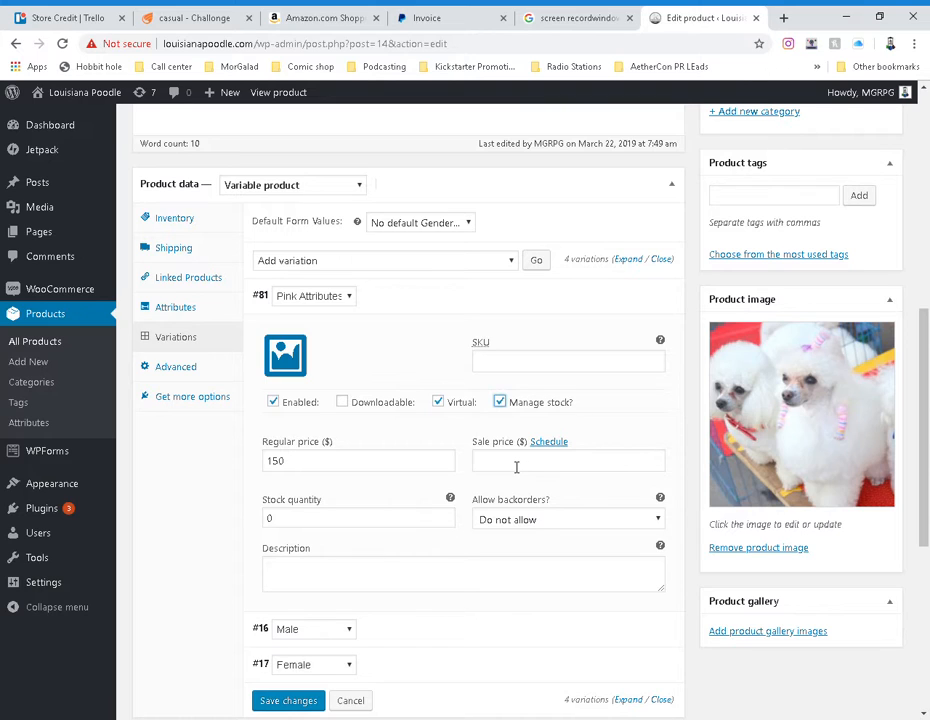
{"action": "left_click", "coordinate": [516, 467]}
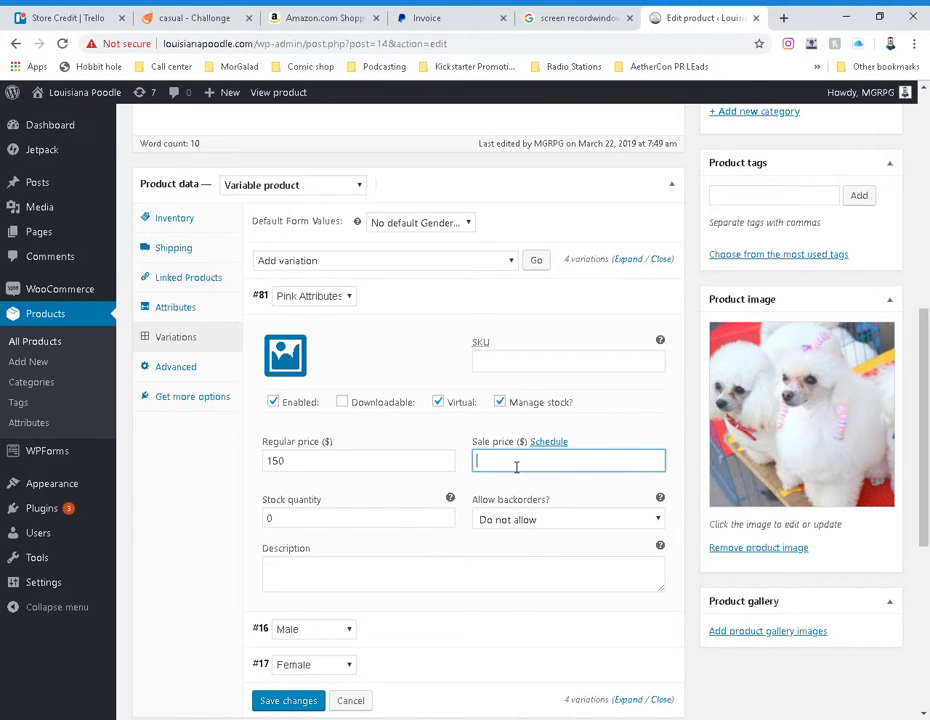
{"action": "left_click", "coordinate": [316, 523]}
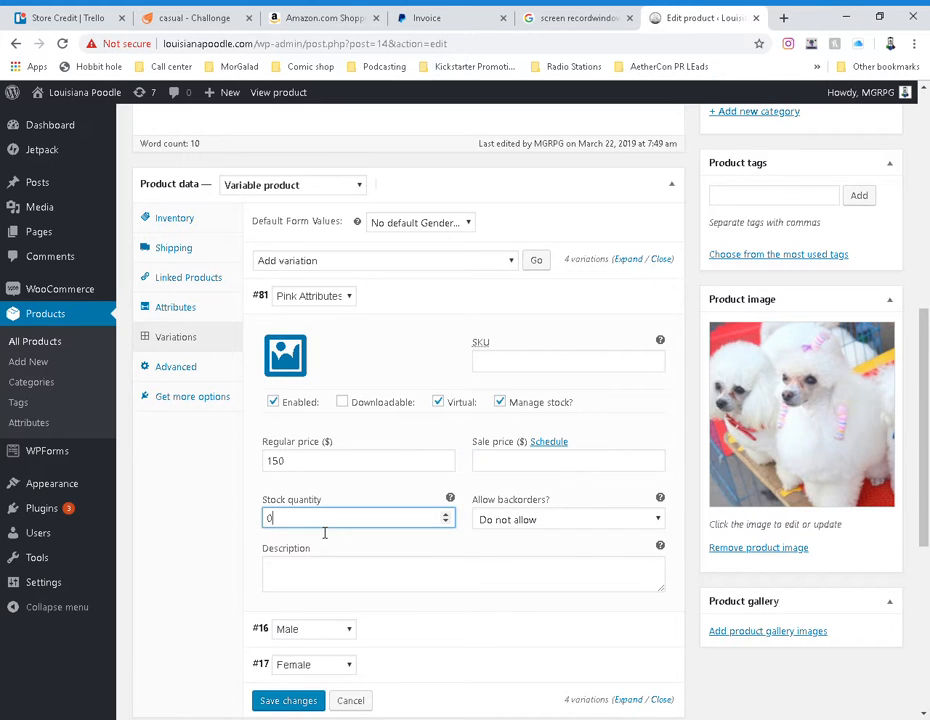
{"action": "key", "text": "BackSpace"}
{"action": "type", "text": "4"}
{"action": "left_click", "coordinate": [351, 497]}
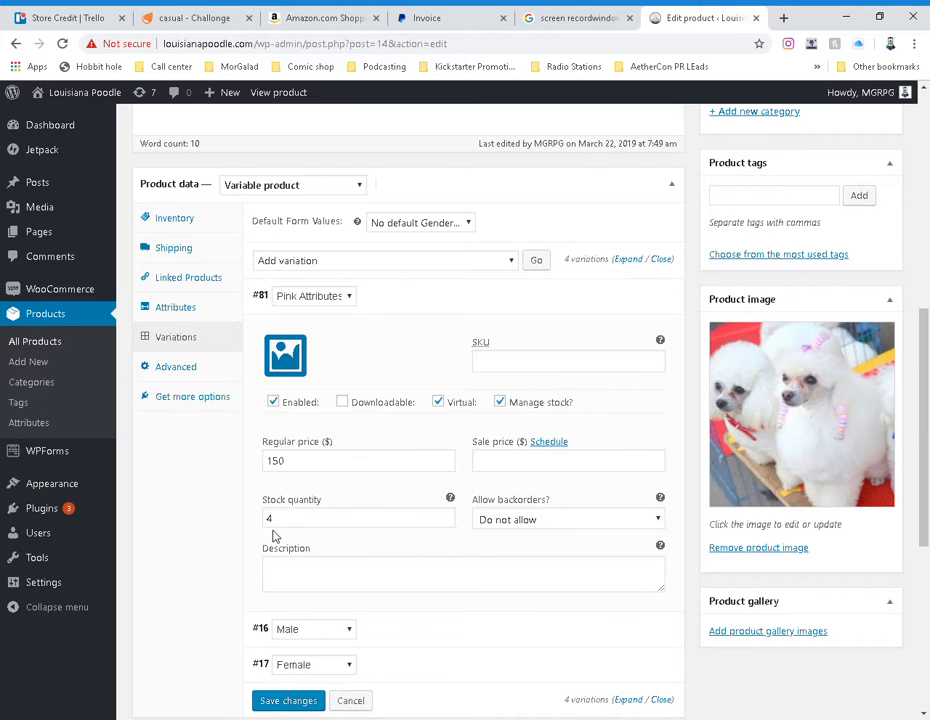
{"action": "scroll", "coordinate": [228, 544], "scroll_direction": "down", "scroll_amount": 3}
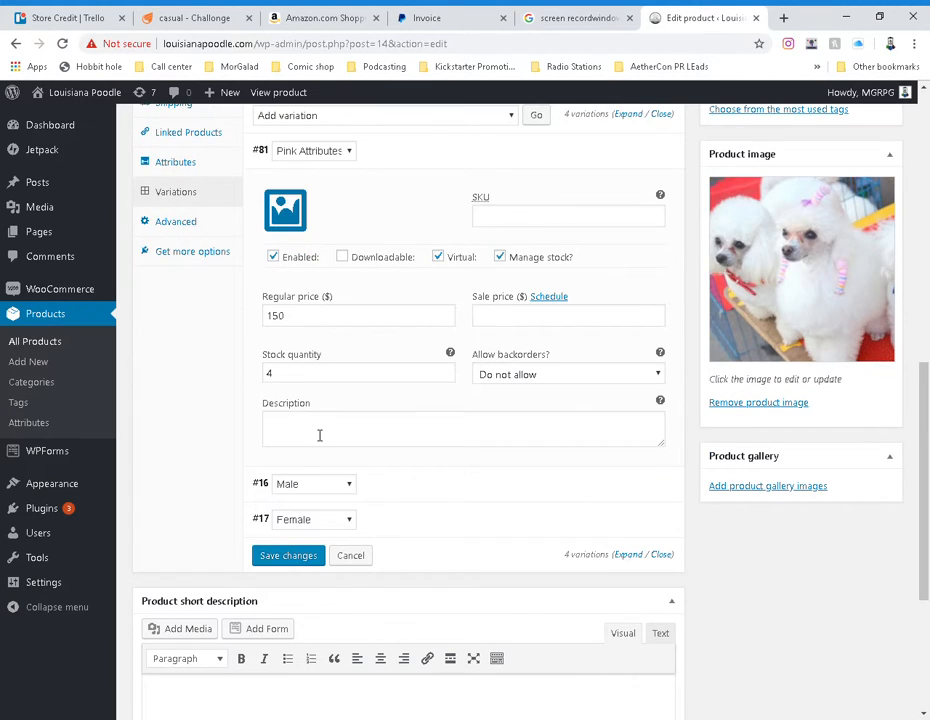
{"action": "left_click", "coordinate": [319, 435]}
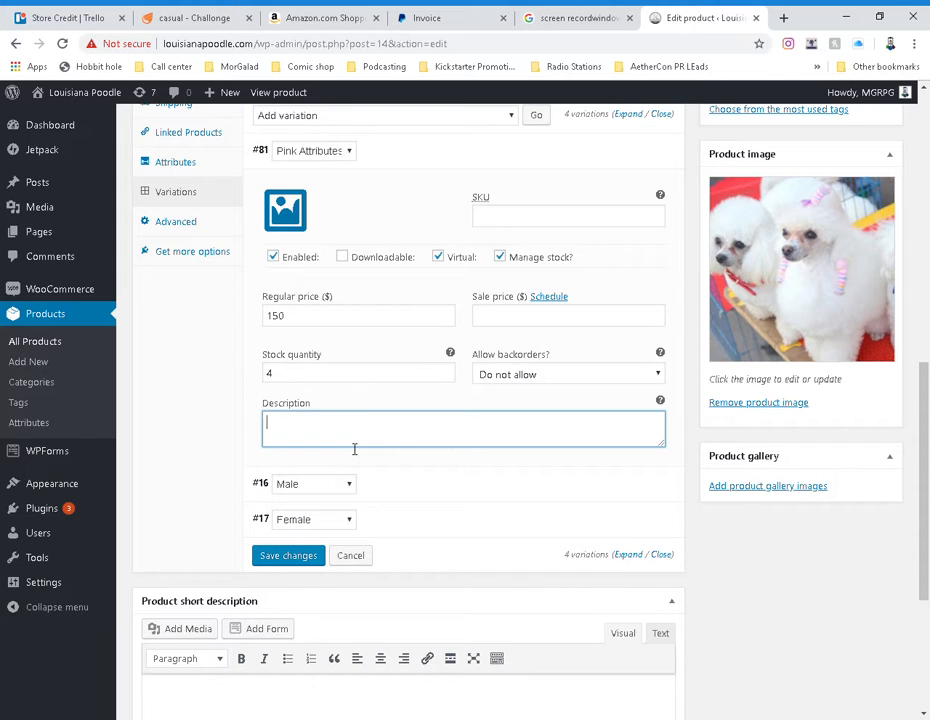
{"action": "type", "text": "sdfgsd"}
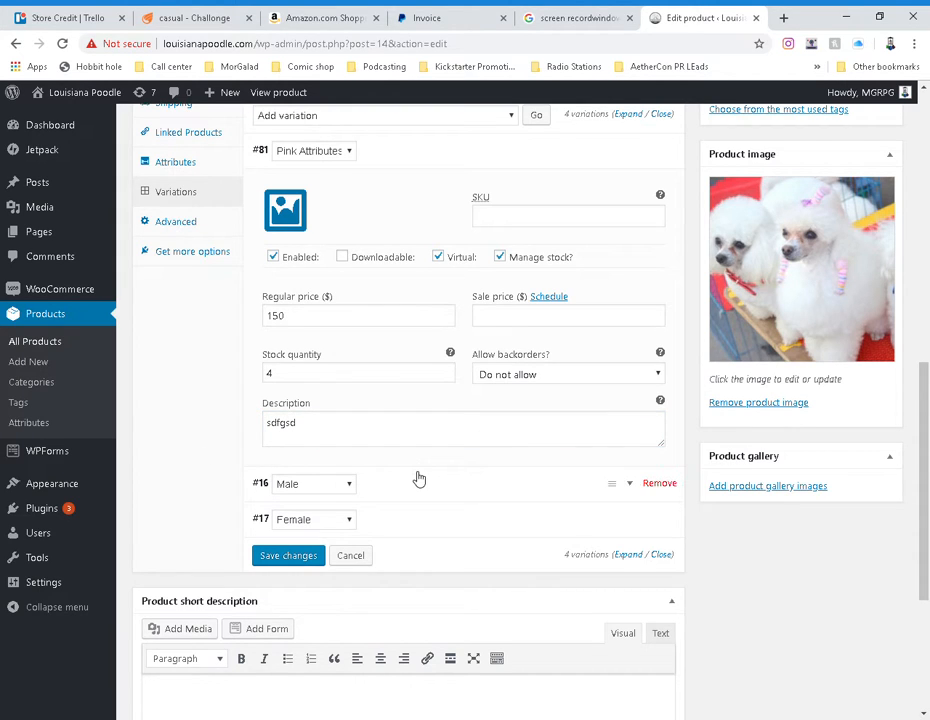
Step: Expand the Male and Female variations below Pink Attributes and compare their price and stock settings
{"action": "left_click", "coordinate": [417, 478]}
{"action": "scroll", "coordinate": [417, 477], "scroll_direction": "down", "scroll_amount": 3}
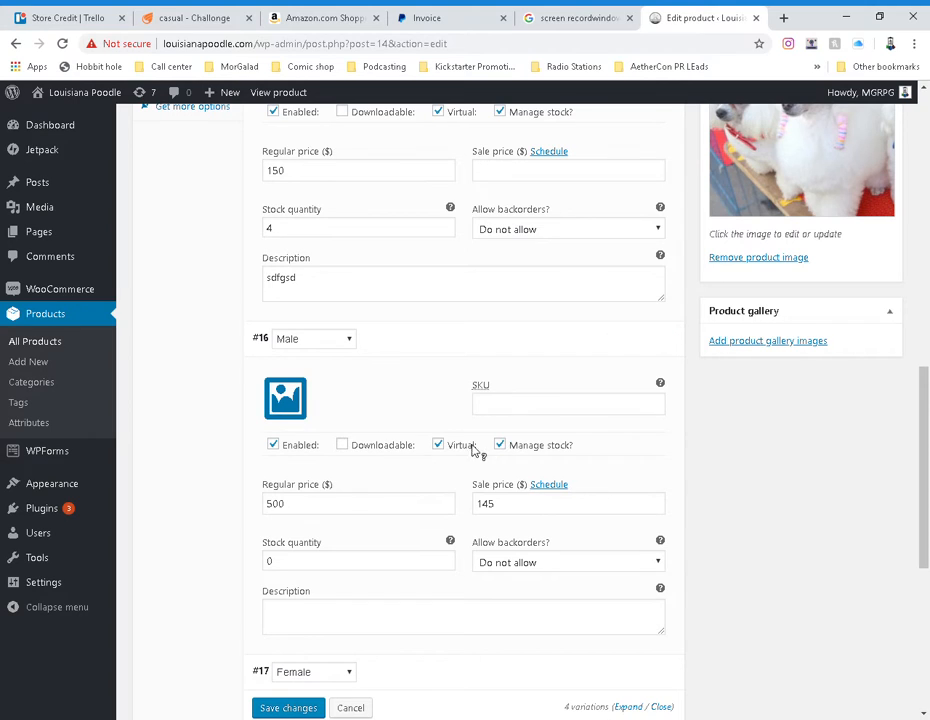
{"action": "scroll", "coordinate": [445, 500], "scroll_direction": "down", "scroll_amount": 3}
{"action": "scroll", "coordinate": [447, 492], "scroll_direction": "up", "scroll_amount": 1}
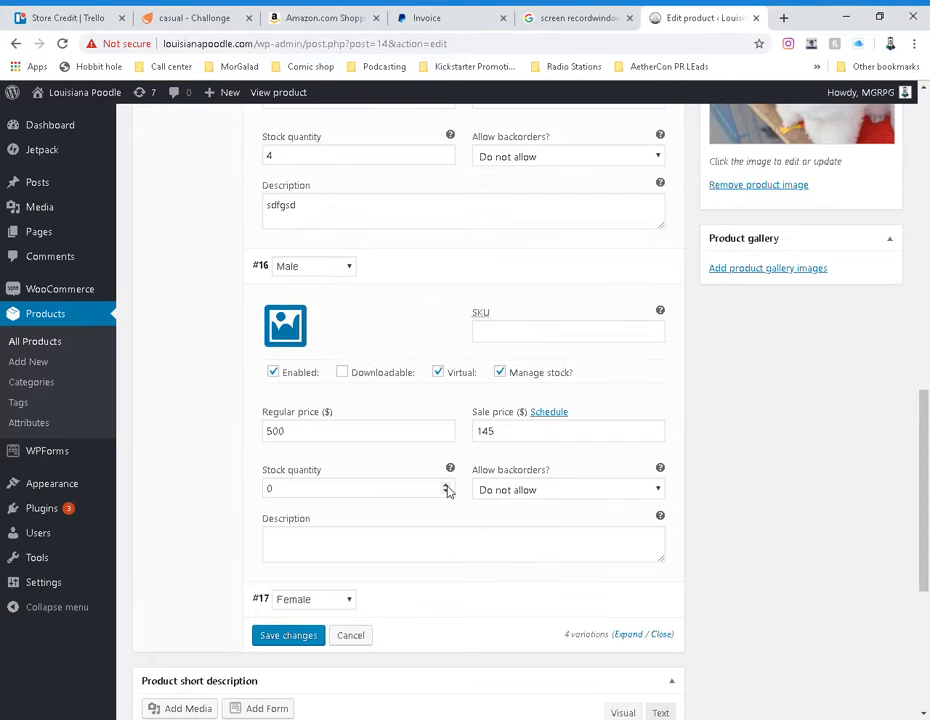
{"action": "scroll", "coordinate": [440, 495], "scroll_direction": "down", "scroll_amount": 1}
{"action": "left_click", "coordinate": [419, 519]}
{"action": "scroll", "coordinate": [430, 535], "scroll_direction": "down", "scroll_amount": 3}
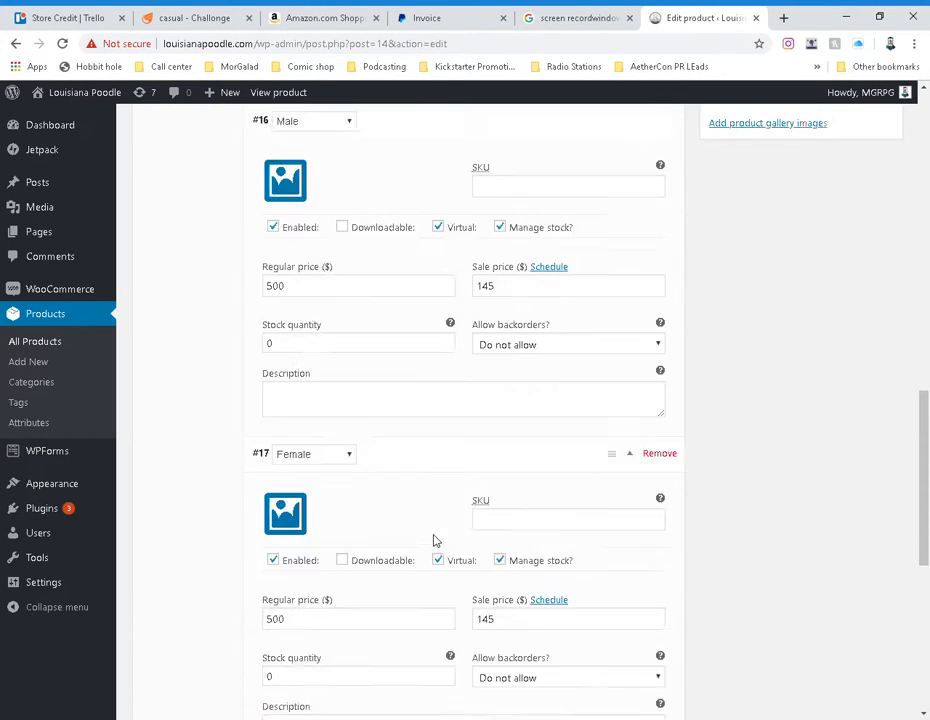
{"action": "scroll", "coordinate": [434, 473], "scroll_direction": "down", "scroll_amount": 1}
{"action": "scroll", "coordinate": [434, 473], "scroll_direction": "up", "scroll_amount": 10}
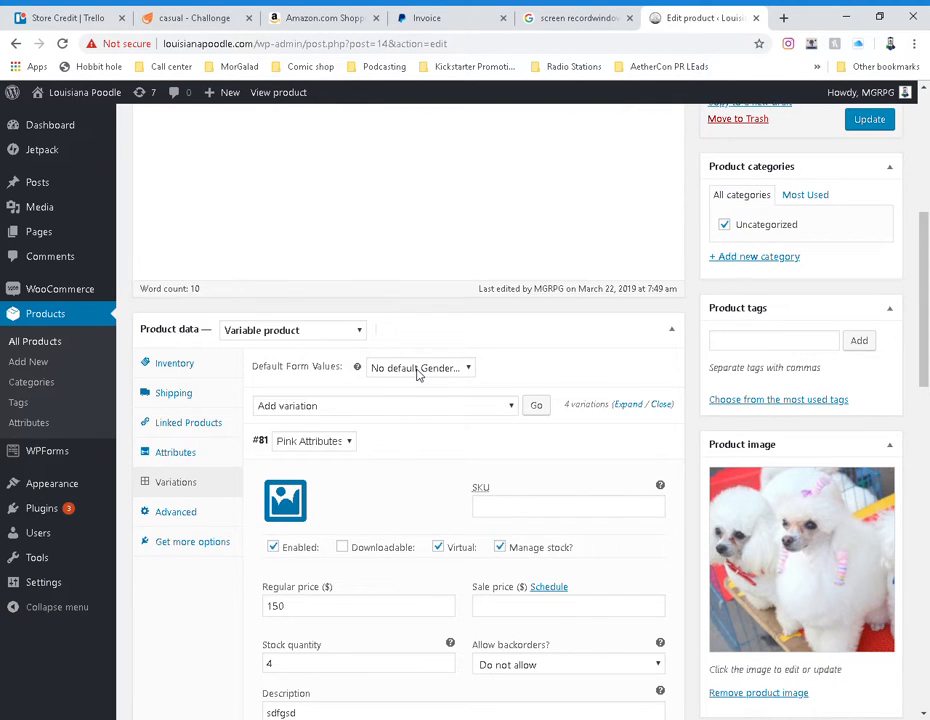
Step: Examine the default Gender choices for the product form, and review all three variations down to the save option
{"action": "left_click", "coordinate": [418, 369]}
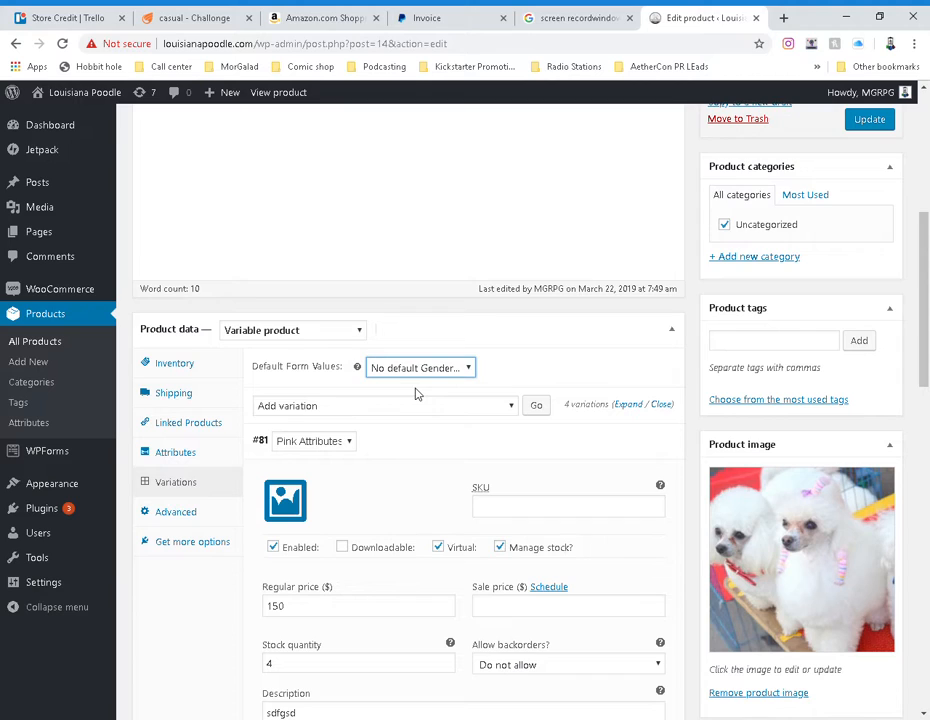
{"action": "left_click", "coordinate": [556, 364]}
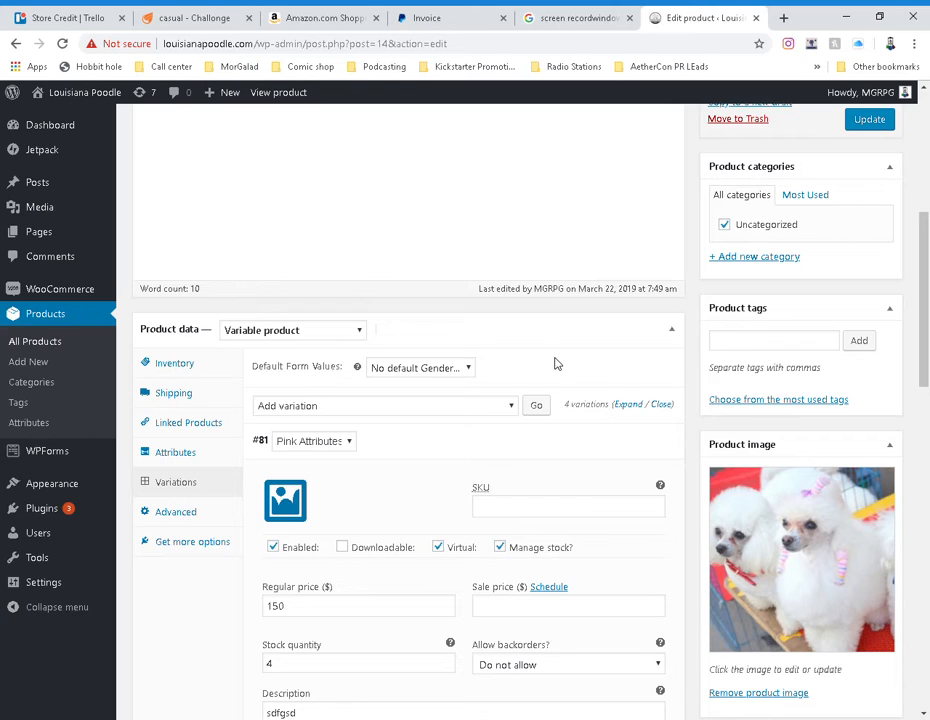
{"action": "left_click", "coordinate": [417, 372]}
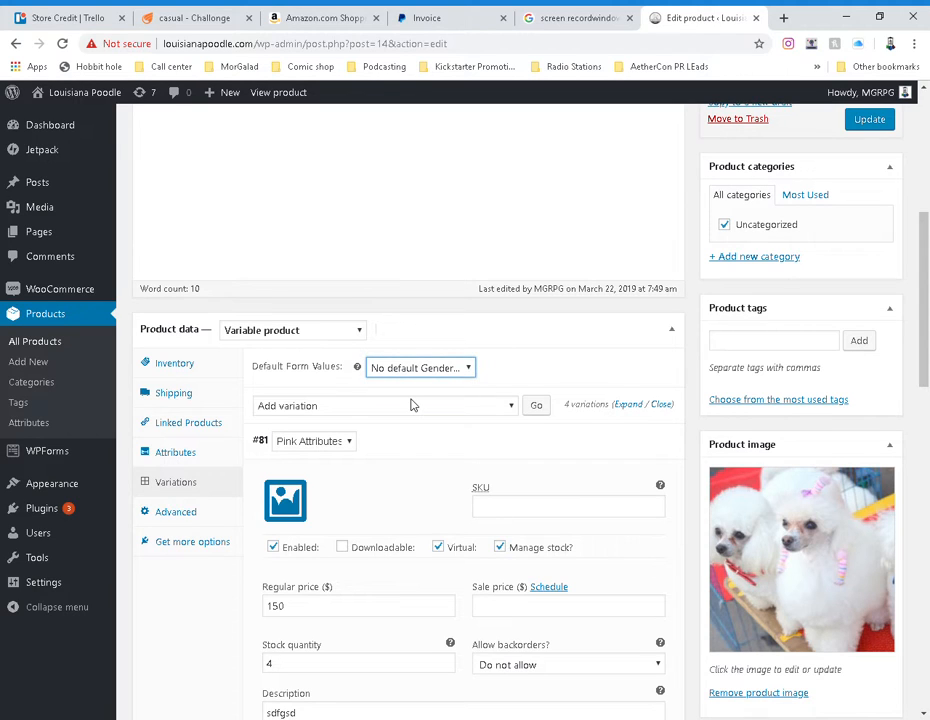
{"action": "left_click", "coordinate": [411, 404]}
{"action": "left_click", "coordinate": [411, 374]}
{"action": "left_click", "coordinate": [406, 388]}
{"action": "scroll", "coordinate": [357, 443], "scroll_direction": "down", "scroll_amount": 2}
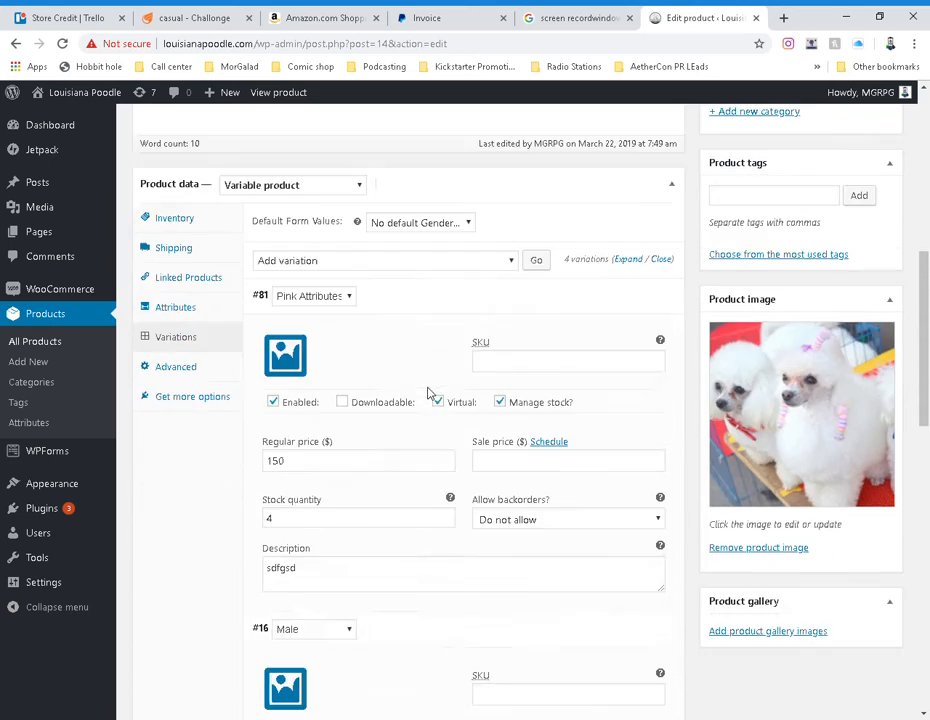
{"action": "scroll", "coordinate": [407, 328], "scroll_direction": "down", "scroll_amount": 5}
{"action": "scroll", "coordinate": [397, 342], "scroll_direction": "down", "scroll_amount": 4}
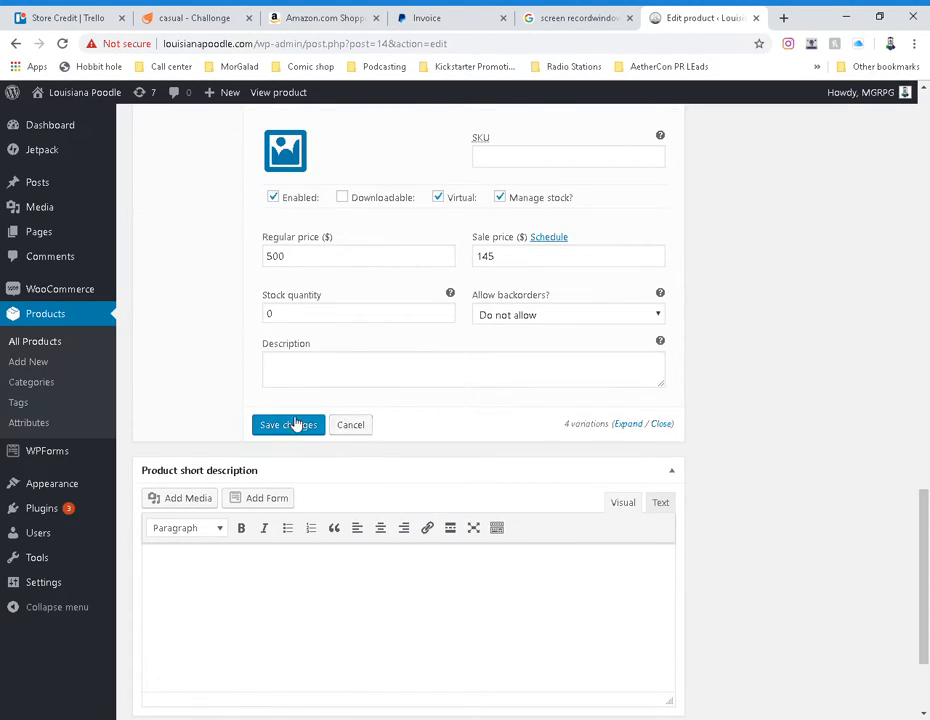
{"action": "scroll", "coordinate": [362, 419], "scroll_direction": "up", "scroll_amount": 4}
{"action": "scroll", "coordinate": [360, 418], "scroll_direction": "up", "scroll_amount": 5}
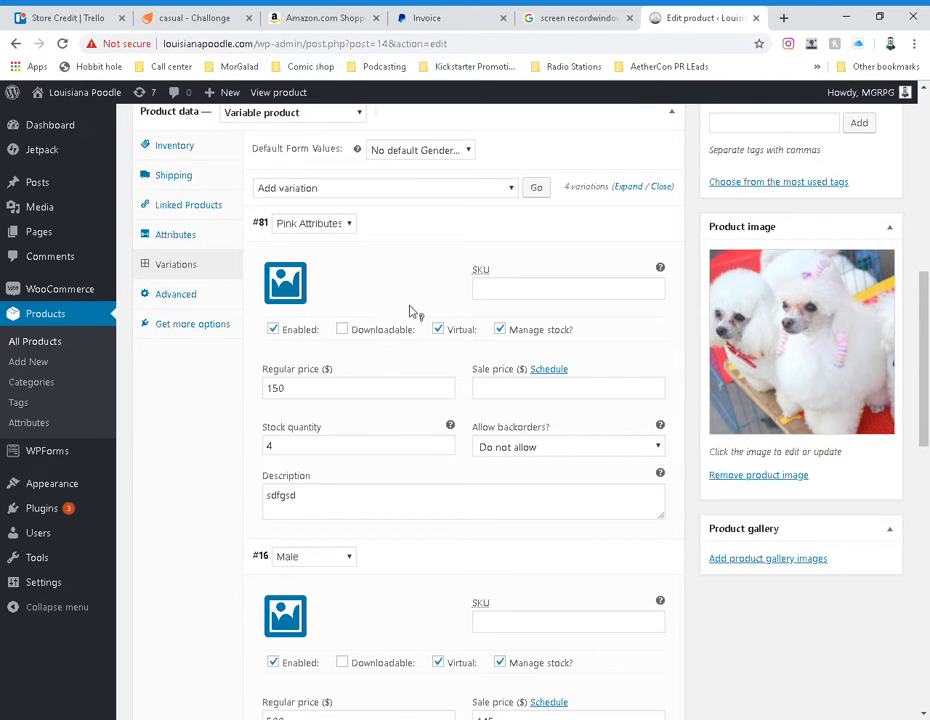
{"action": "scroll", "coordinate": [419, 490], "scroll_direction": "down", "scroll_amount": 7}
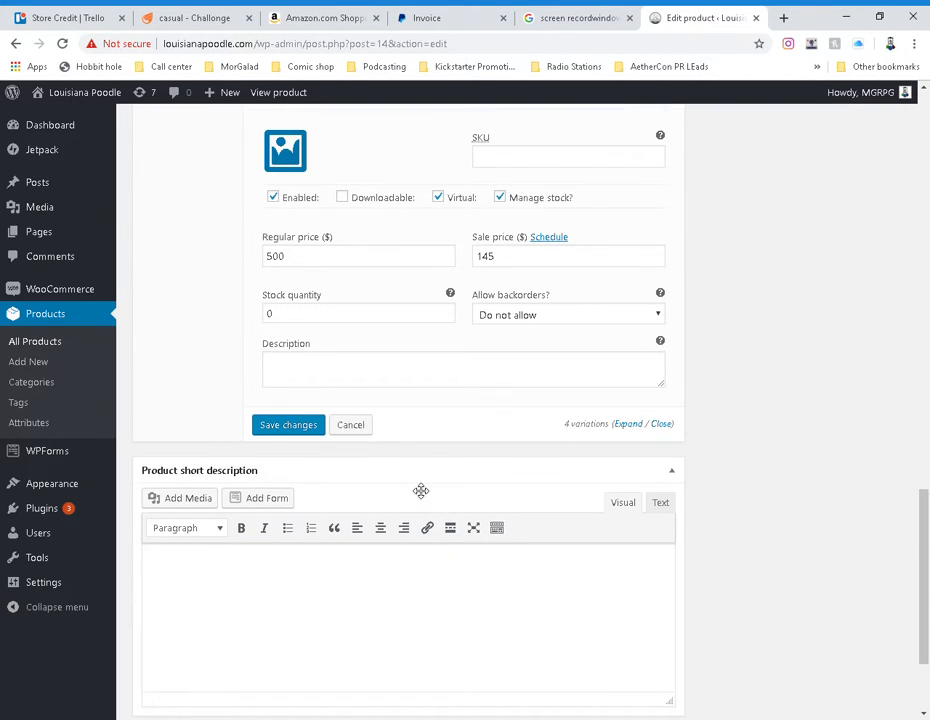
Step: Discard the unsaved variation edits and remove the Pink Attributes variation from the product
{"action": "left_click", "coordinate": [362, 428]}
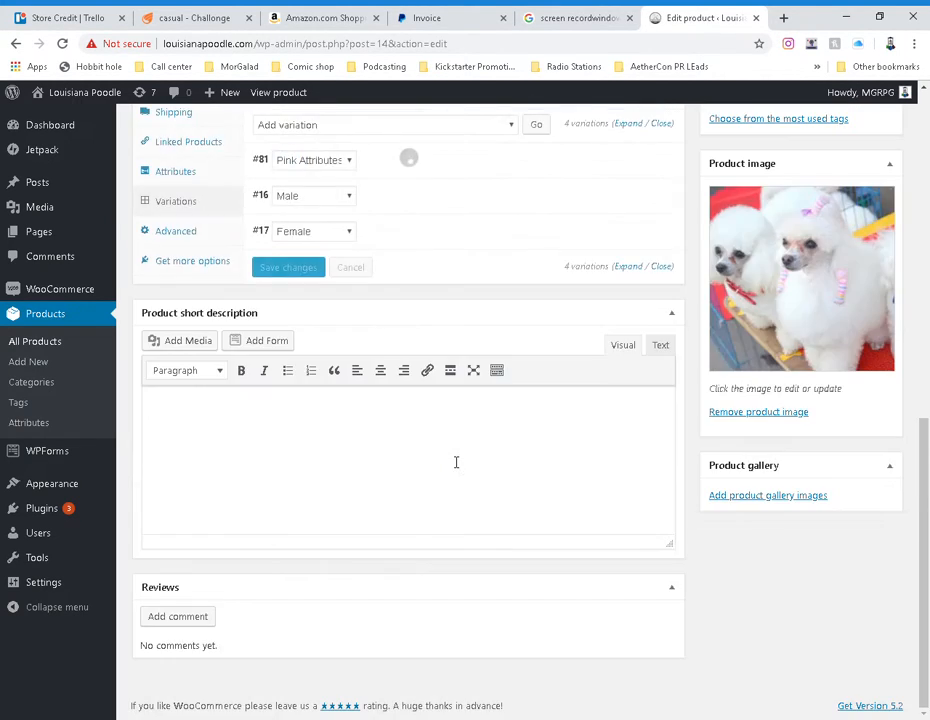
{"action": "scroll", "coordinate": [457, 463], "scroll_direction": "up", "scroll_amount": 2}
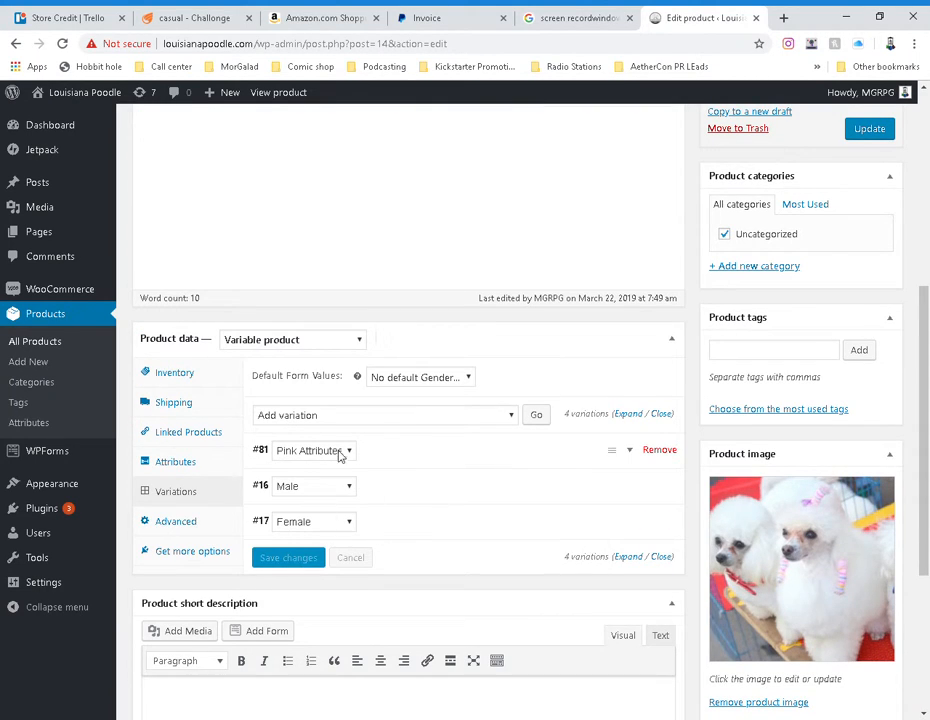
{"action": "left_click", "coordinate": [395, 452]}
{"action": "scroll", "coordinate": [440, 497], "scroll_direction": "down", "scroll_amount": 2}
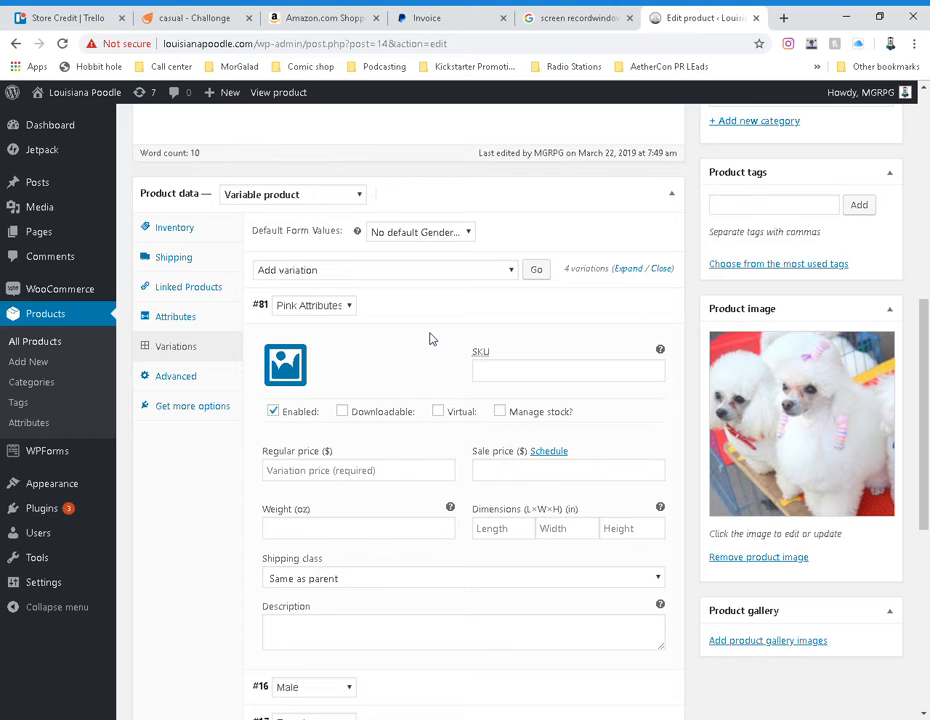
{"action": "scroll", "coordinate": [340, 446], "scroll_direction": "down", "scroll_amount": 3}
{"action": "scroll", "coordinate": [340, 446], "scroll_direction": "up", "scroll_amount": 3}
{"action": "mouse_move", "coordinate": [662, 307]}
{"action": "left_click", "coordinate": [663, 306]}
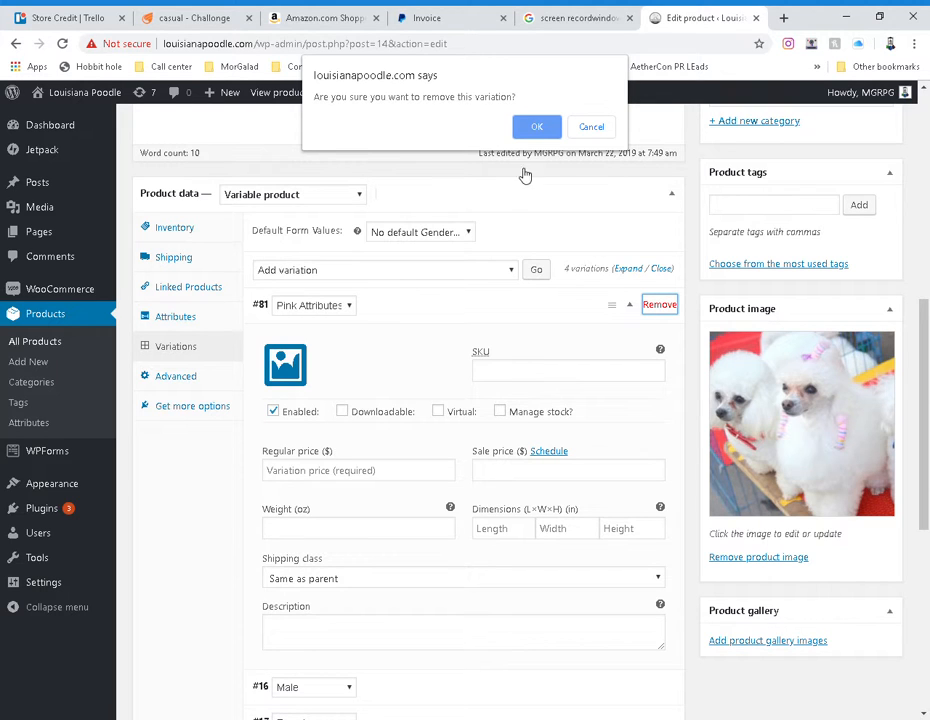
{"action": "left_click", "coordinate": [533, 130]}
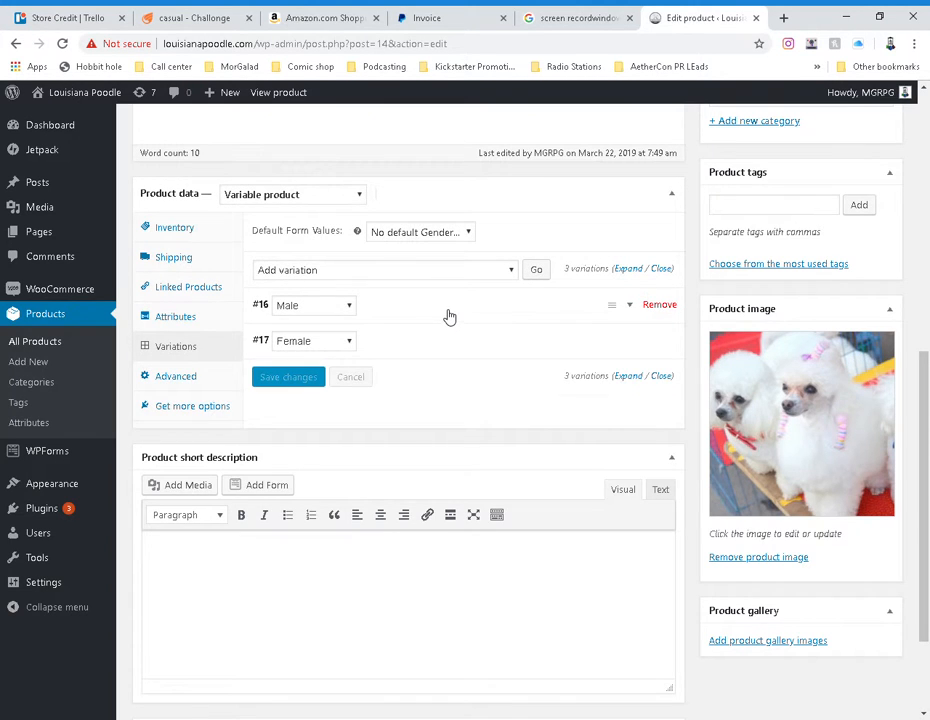
Step: Expand the Male variation and clear its sale price
{"action": "left_click", "coordinate": [449, 316]}
{"action": "left_click_drag", "start_coordinate": [511, 477], "coordinate": [474, 475]}
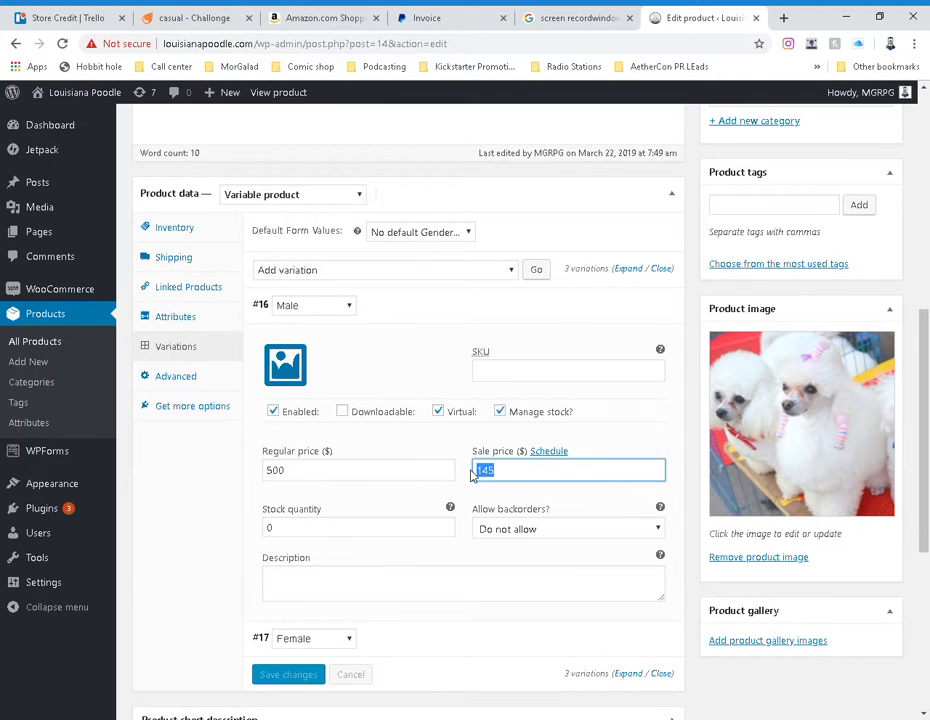
{"action": "key", "text": "BackSpace"}
{"action": "scroll", "coordinate": [471, 475], "scroll_direction": "down", "scroll_amount": 3}
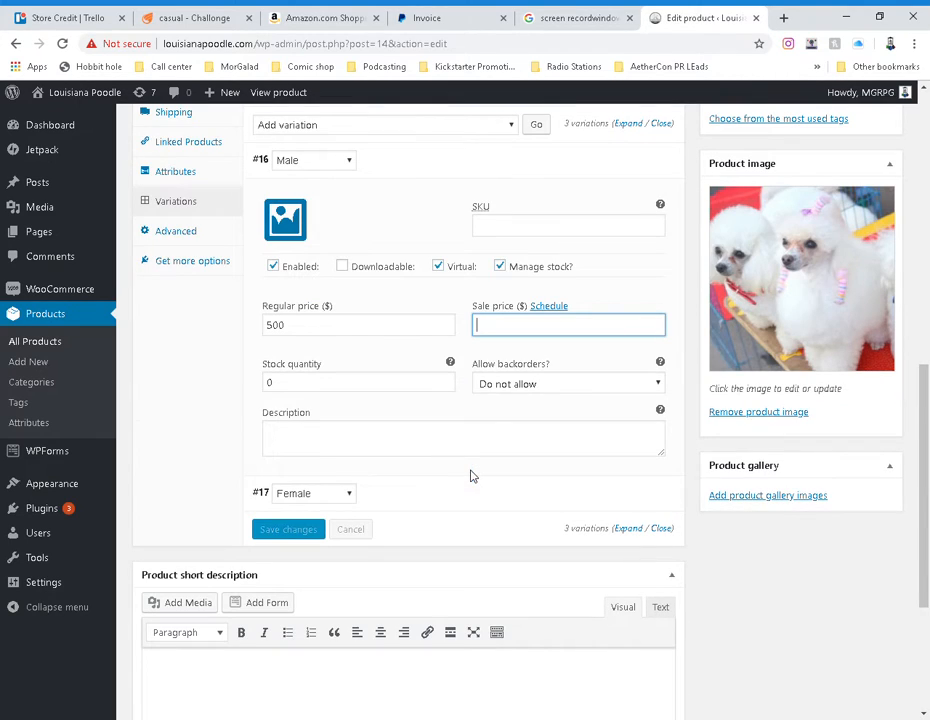
Step: Set the Female variation's sale price to 0 and save the variation changes
{"action": "left_click", "coordinate": [401, 500]}
{"action": "scroll", "coordinate": [529, 510], "scroll_direction": "down", "scroll_amount": 3}
{"action": "left_click_drag", "start_coordinate": [529, 510], "coordinate": [467, 517]}
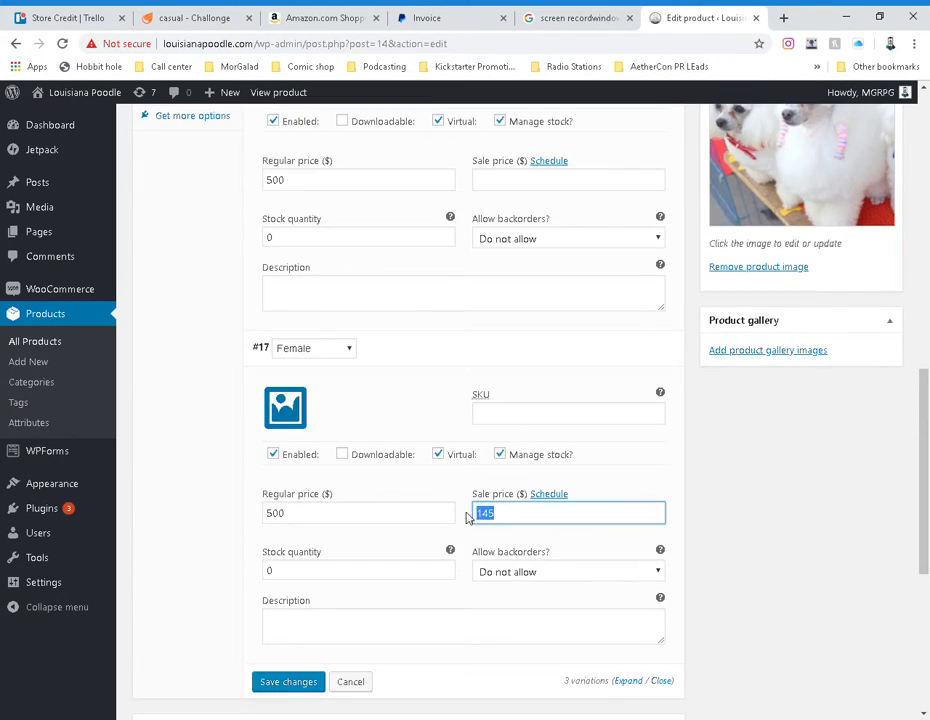
{"action": "type", "text": "0"}
{"action": "scroll", "coordinate": [450, 520], "scroll_direction": "down", "scroll_amount": 3}
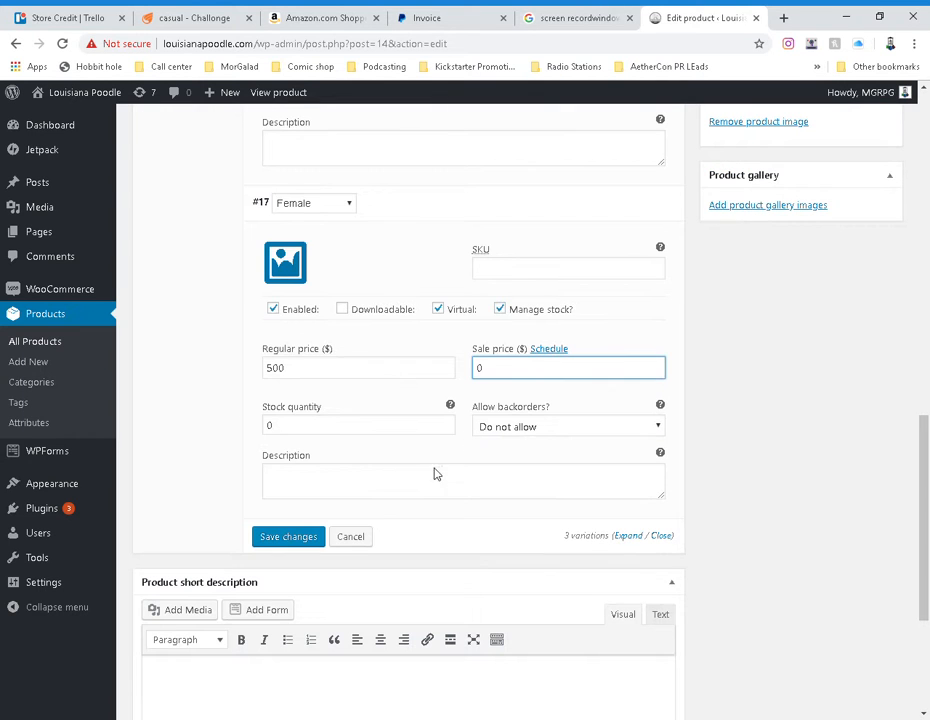
{"action": "left_click", "coordinate": [307, 536]}
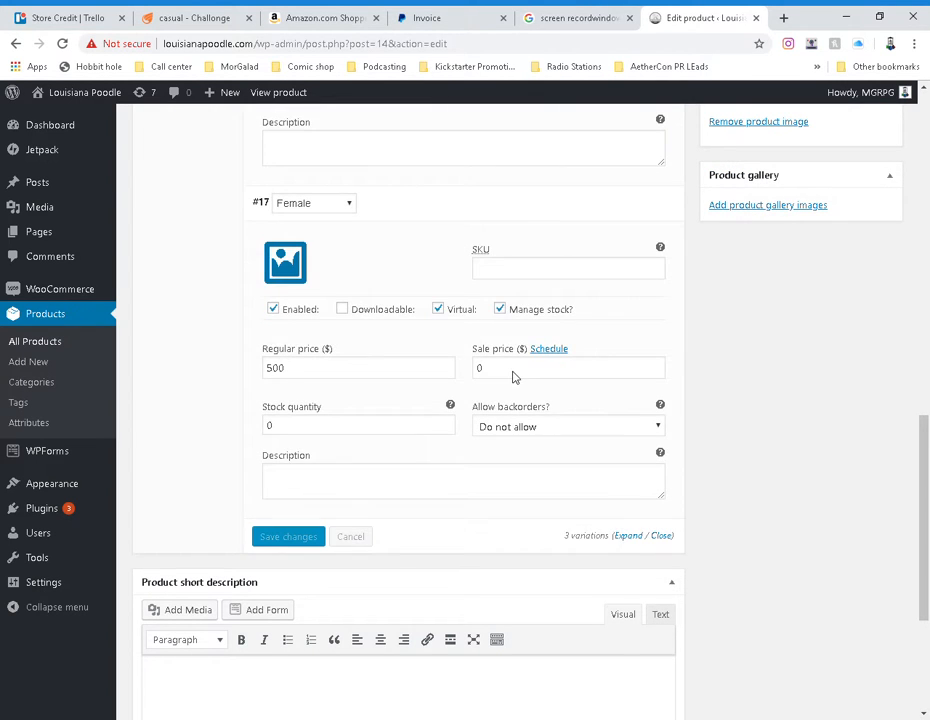
Step: Review the collapsed Male and Female variations and update the Example Litter Aug 2019 product
{"action": "scroll", "coordinate": [453, 401], "scroll_direction": "up", "scroll_amount": 10}
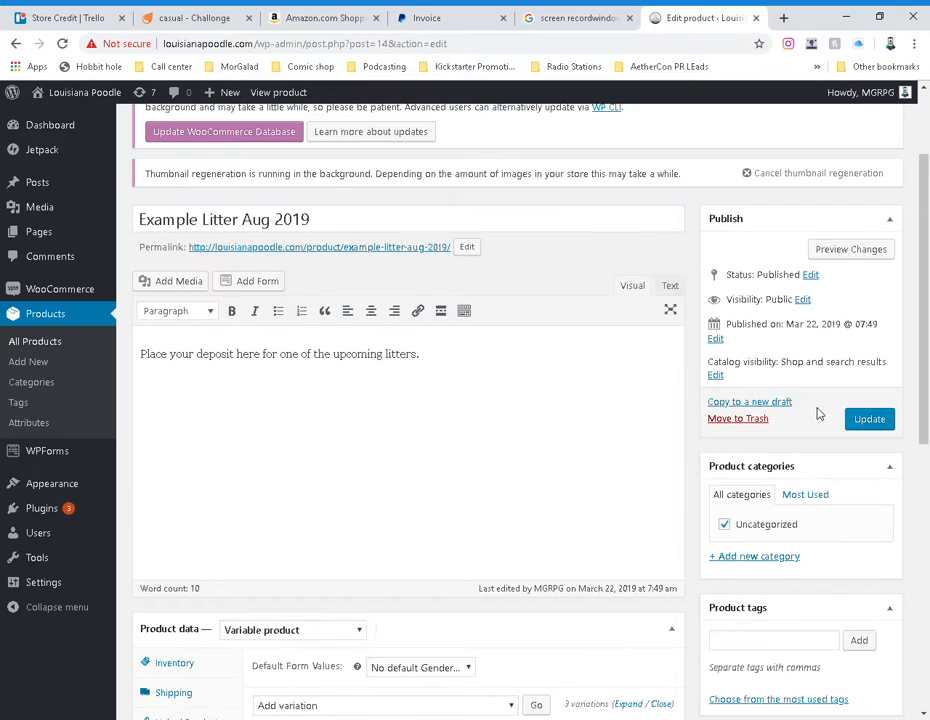
{"action": "scroll", "coordinate": [416, 480], "scroll_direction": "down", "scroll_amount": 5}
{"action": "scroll", "coordinate": [442, 455], "scroll_direction": "up", "scroll_amount": 1}
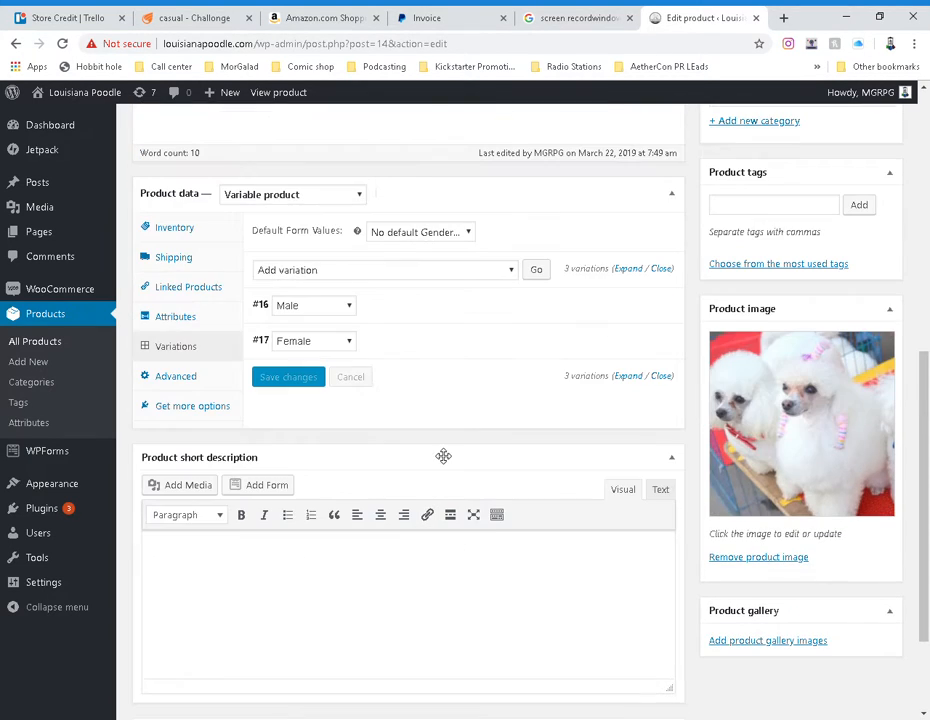
{"action": "scroll", "coordinate": [322, 283], "scroll_direction": "down", "scroll_amount": 1}
{"action": "scroll", "coordinate": [457, 314], "scroll_direction": "up", "scroll_amount": 4}
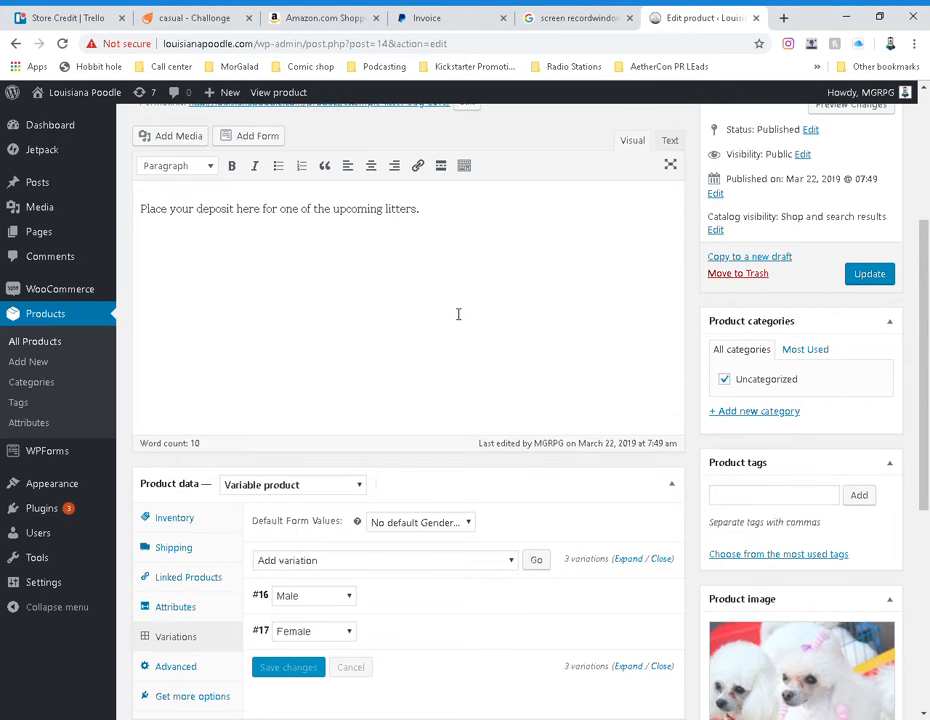
{"action": "scroll", "coordinate": [855, 370], "scroll_direction": "up", "scroll_amount": 1}
{"action": "left_click", "coordinate": [874, 420]}
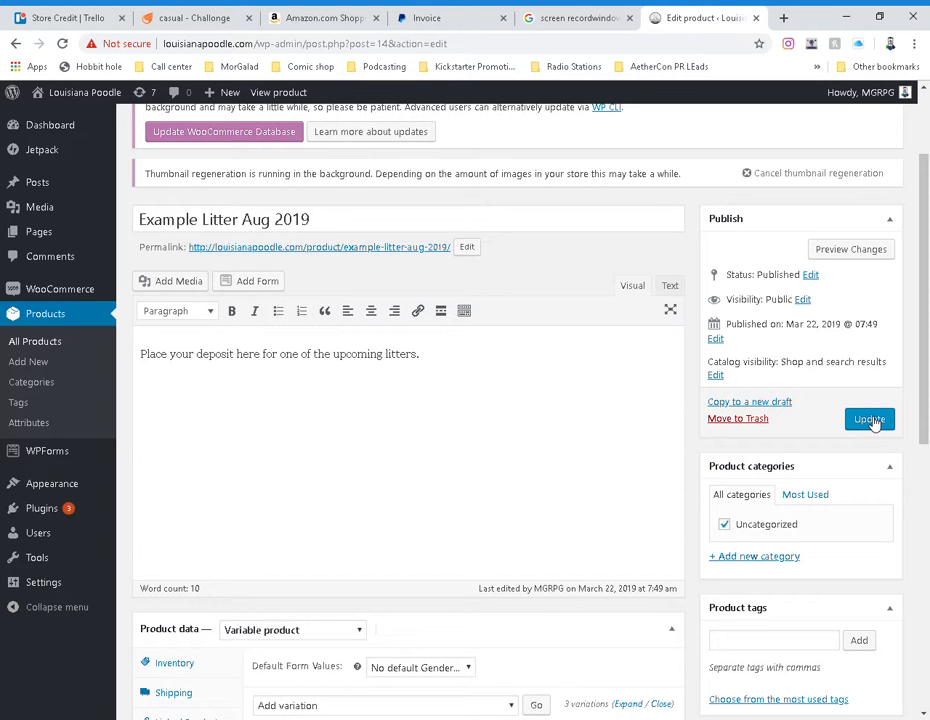
{"action": "scroll", "coordinate": [531, 442], "scroll_direction": "down", "scroll_amount": 8}
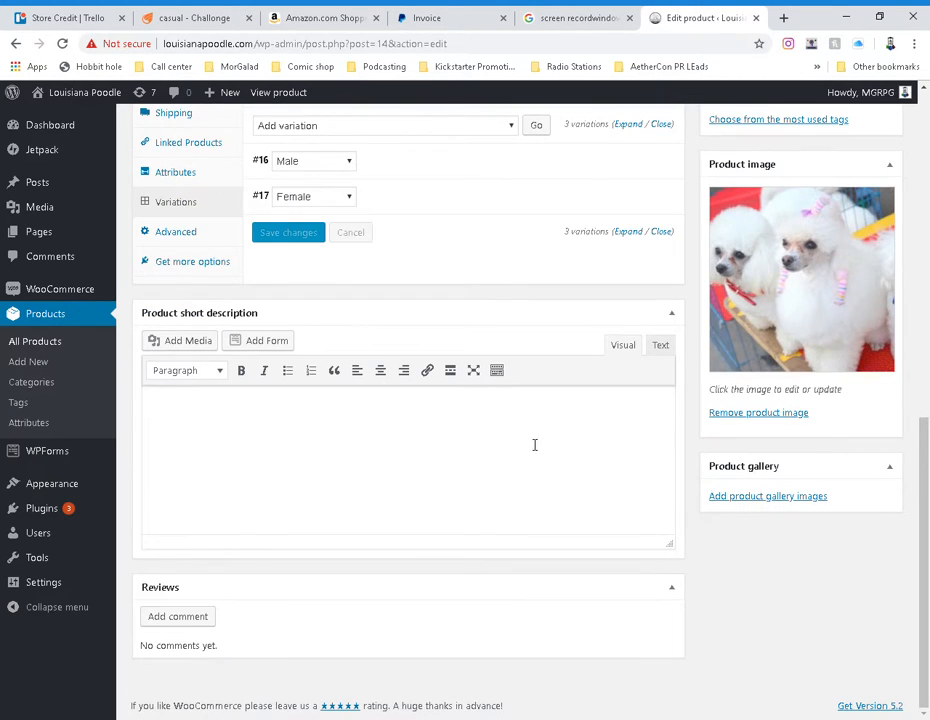
{"action": "scroll", "coordinate": [343, 190], "scroll_direction": "up", "scroll_amount": 2}
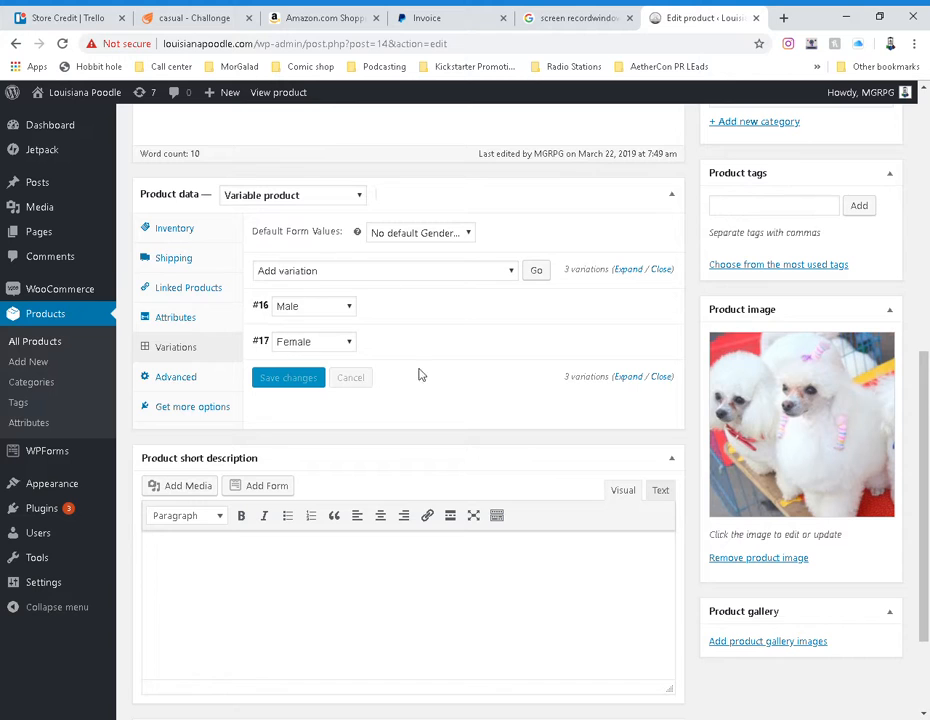
{"action": "scroll", "coordinate": [550, 347], "scroll_direction": "up", "scroll_amount": 6}
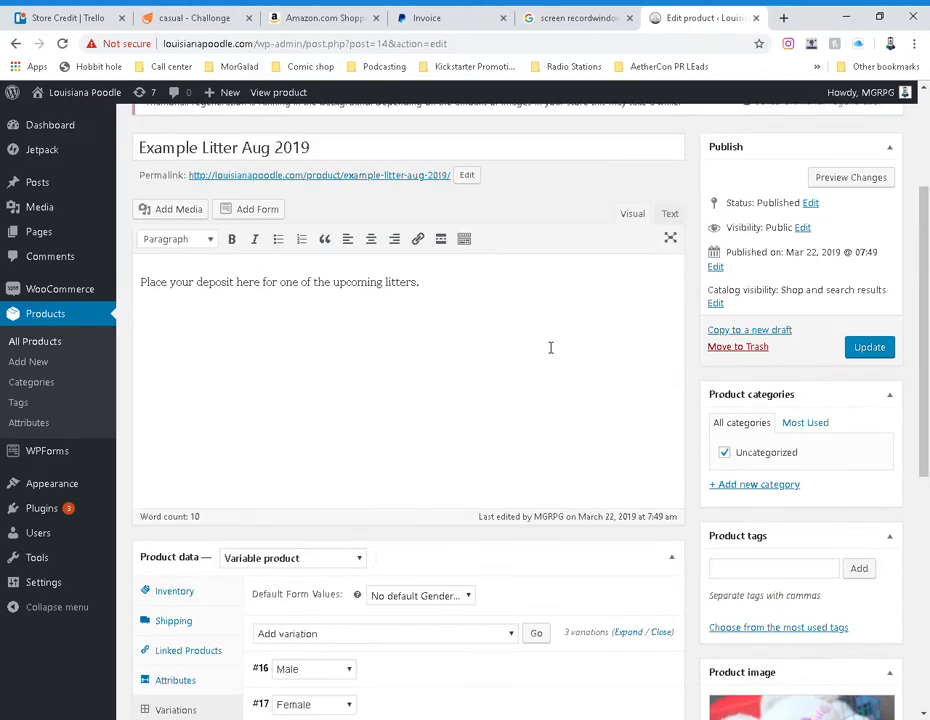
{"action": "left_click", "coordinate": [876, 420]}
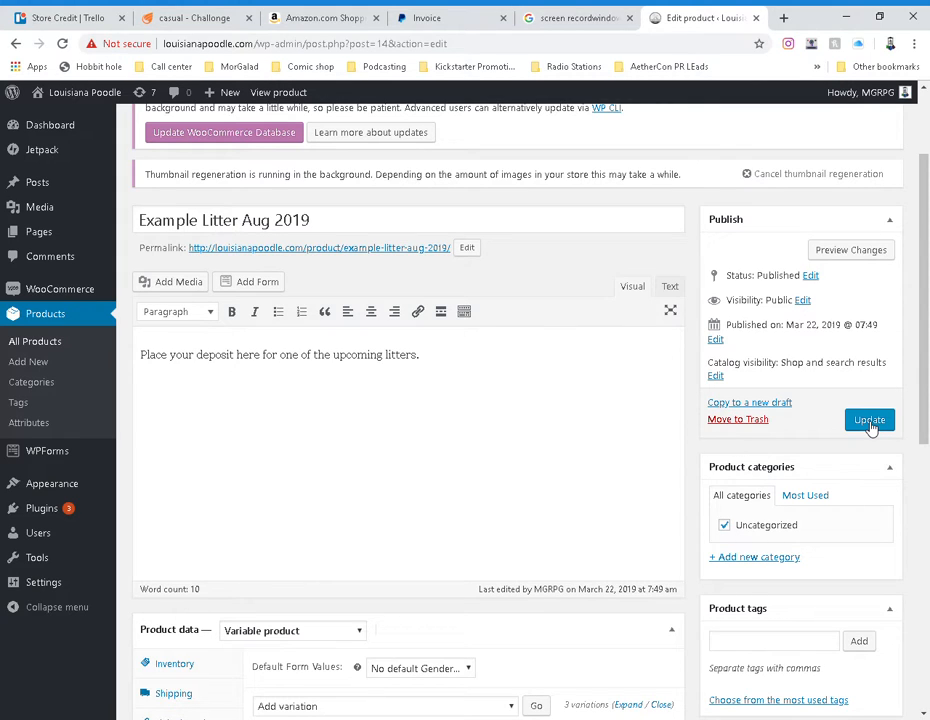
{"action": "left_click", "coordinate": [869, 426]}
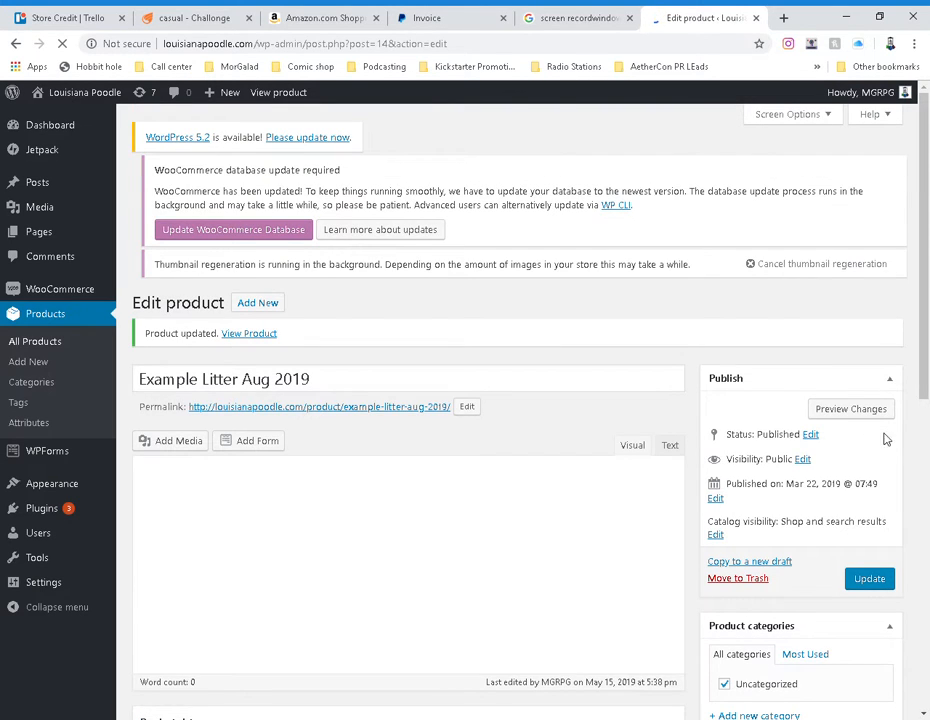
Step: View the product's live page and compare the price and stock shown for the Male and Female gender options
{"action": "left_click", "coordinate": [252, 349]}
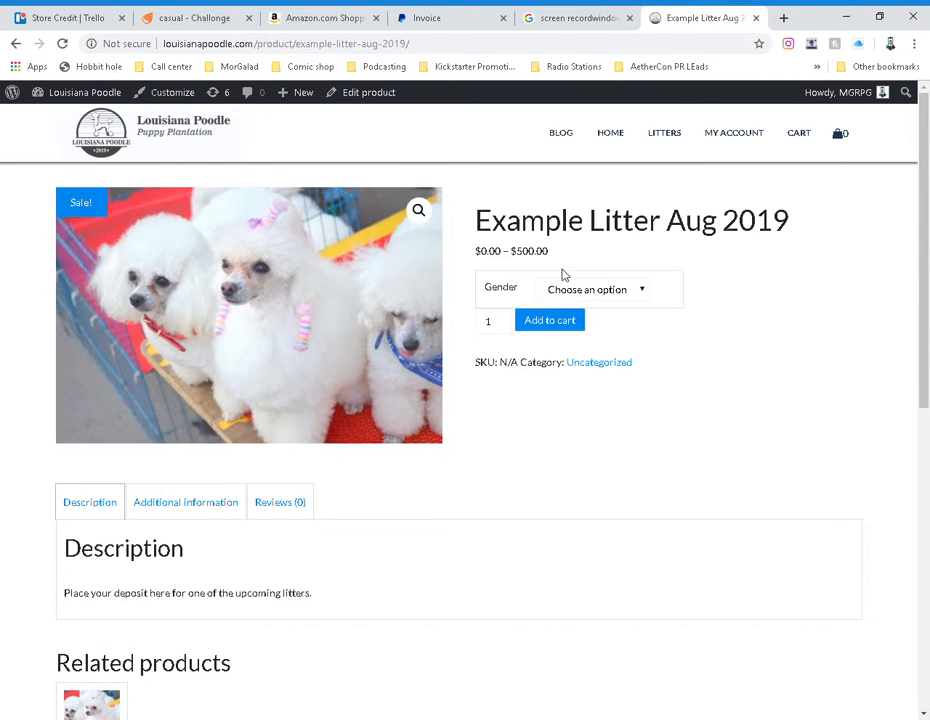
{"action": "left_click", "coordinate": [580, 325]}
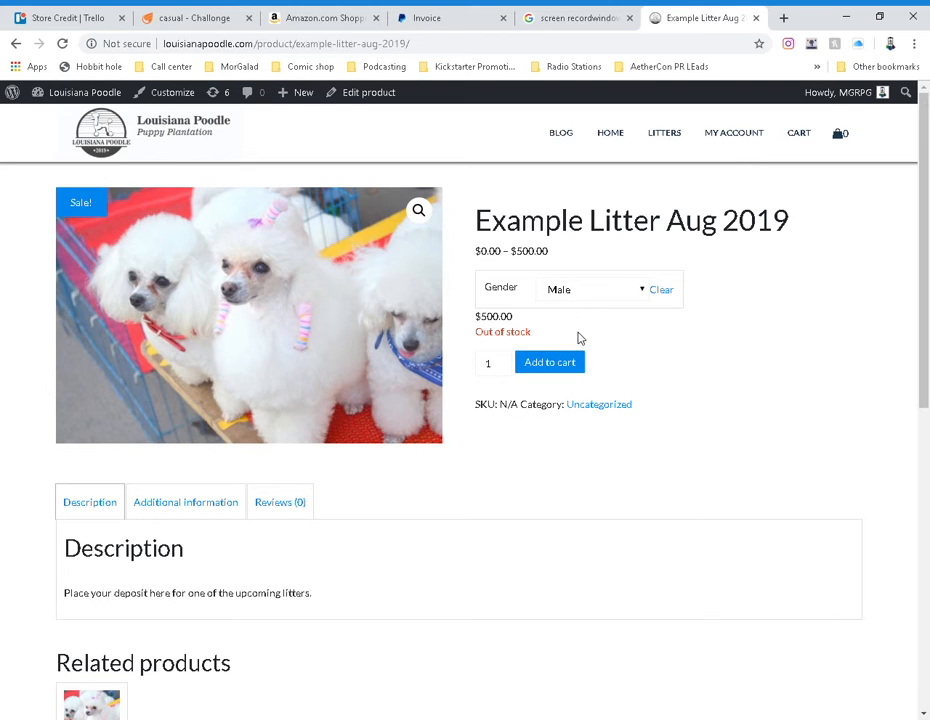
{"action": "key", "text": "Down"}
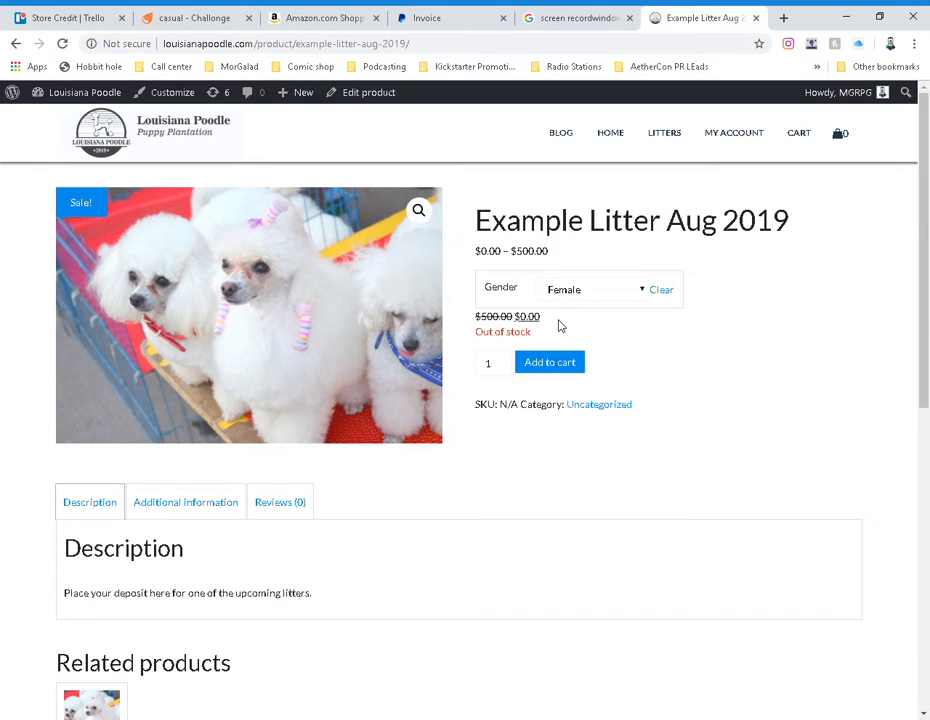
{"action": "key", "text": "Up"}
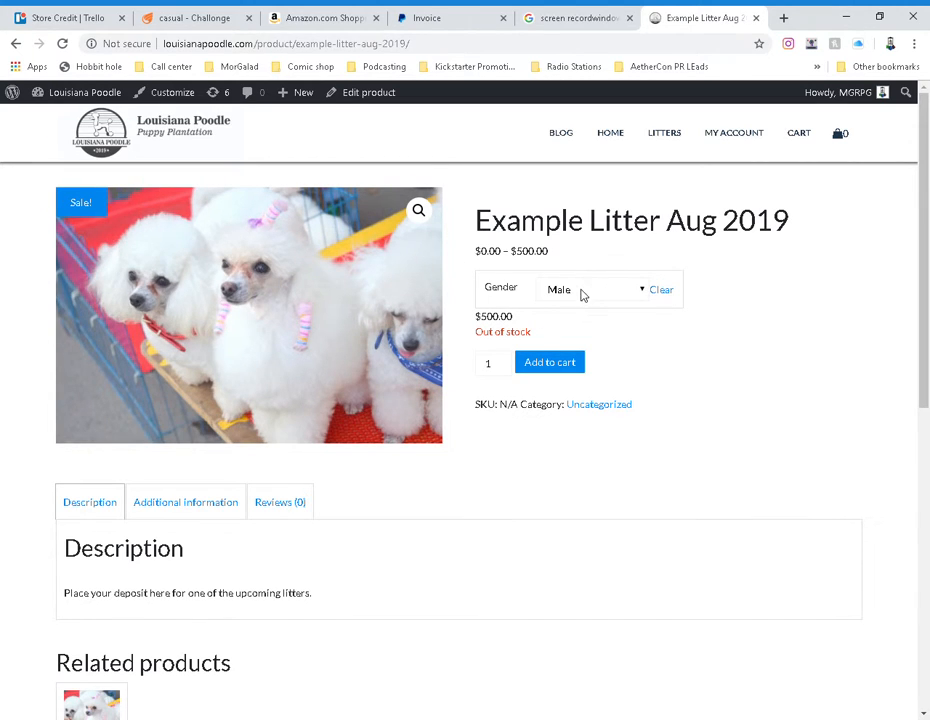
{"action": "left_click", "coordinate": [575, 333]}
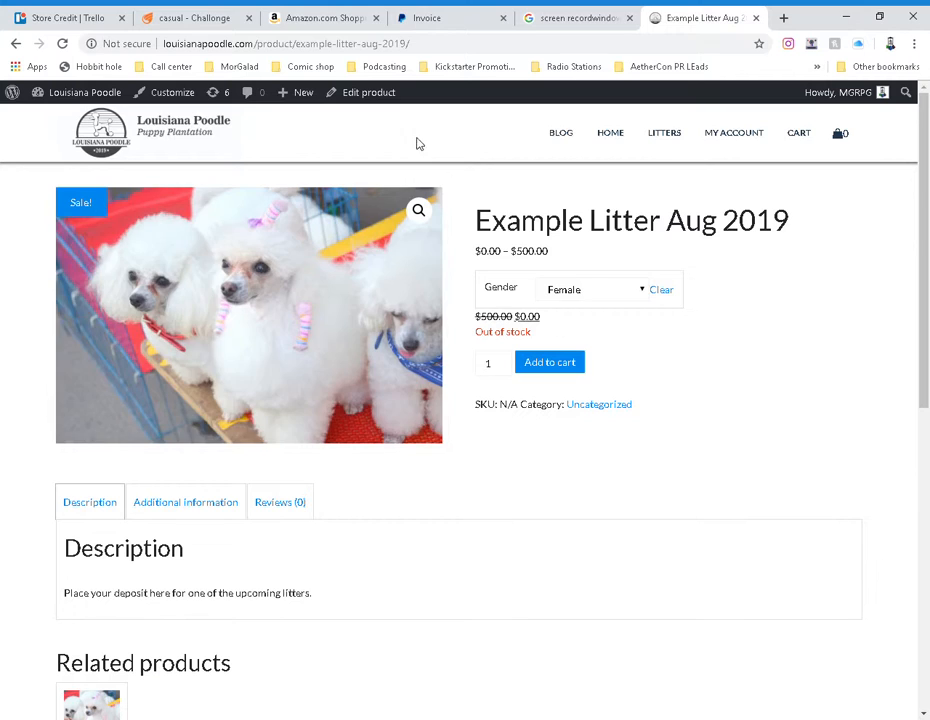
Step: Reopen the product for editing, clear the Female variation's sale price, and save the change to the published product
{"action": "left_click", "coordinate": [370, 94]}
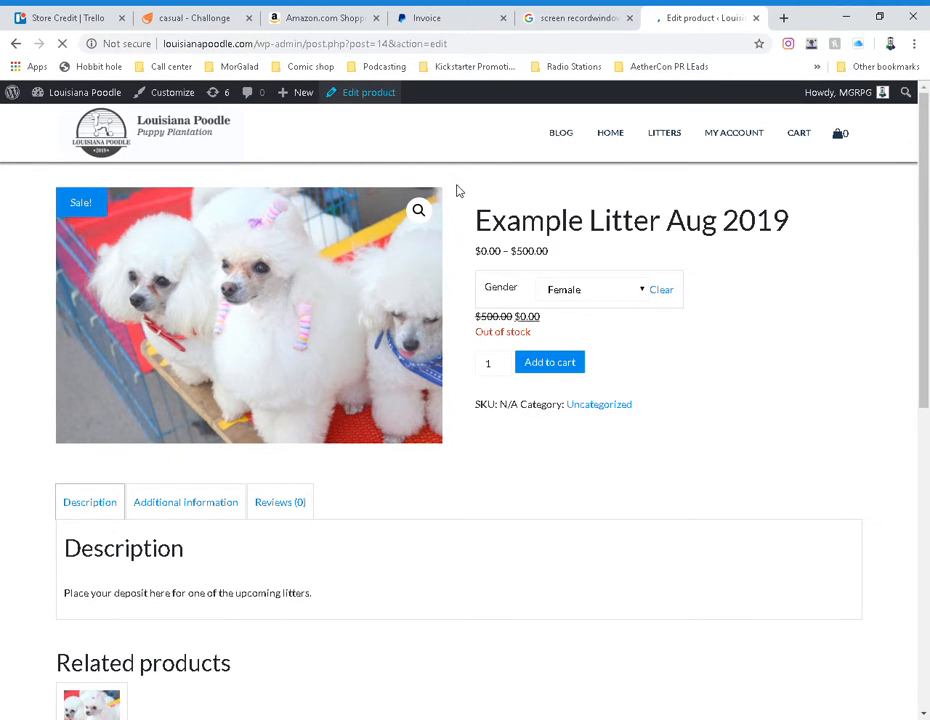
{"action": "scroll", "coordinate": [522, 301], "scroll_direction": "down", "scroll_amount": 5}
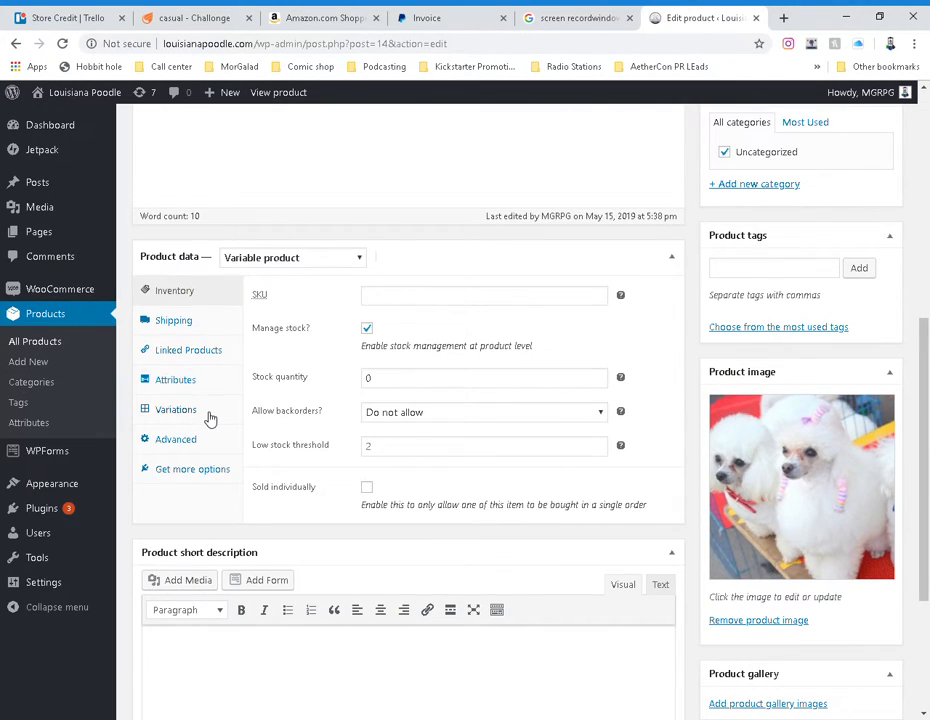
{"action": "left_click", "coordinate": [176, 410]}
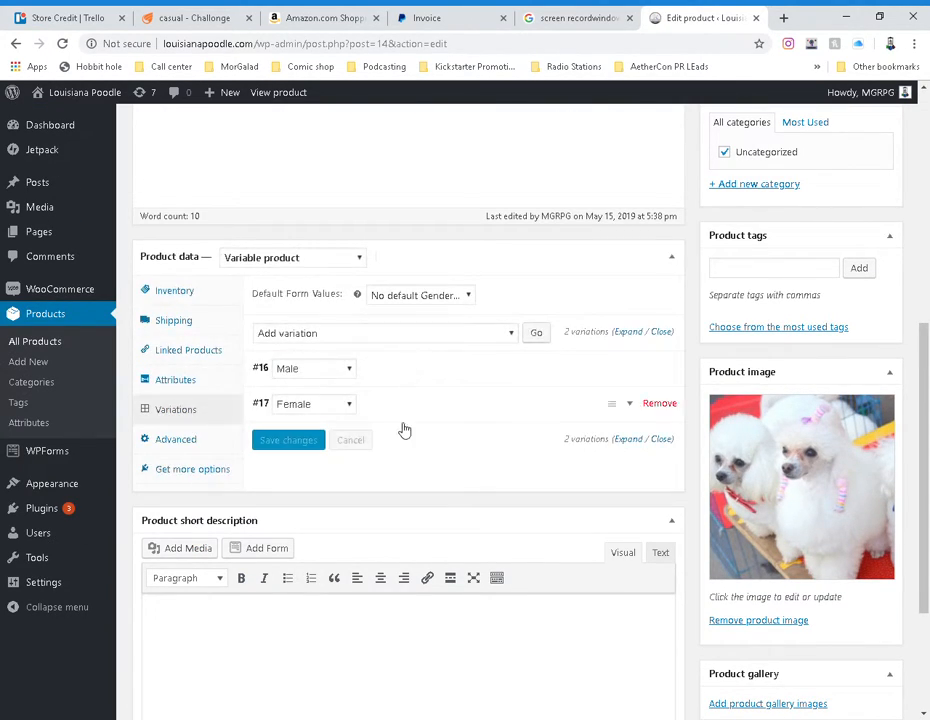
{"action": "left_click", "coordinate": [442, 411]}
{"action": "scroll", "coordinate": [444, 411], "scroll_direction": "down", "scroll_amount": 3}
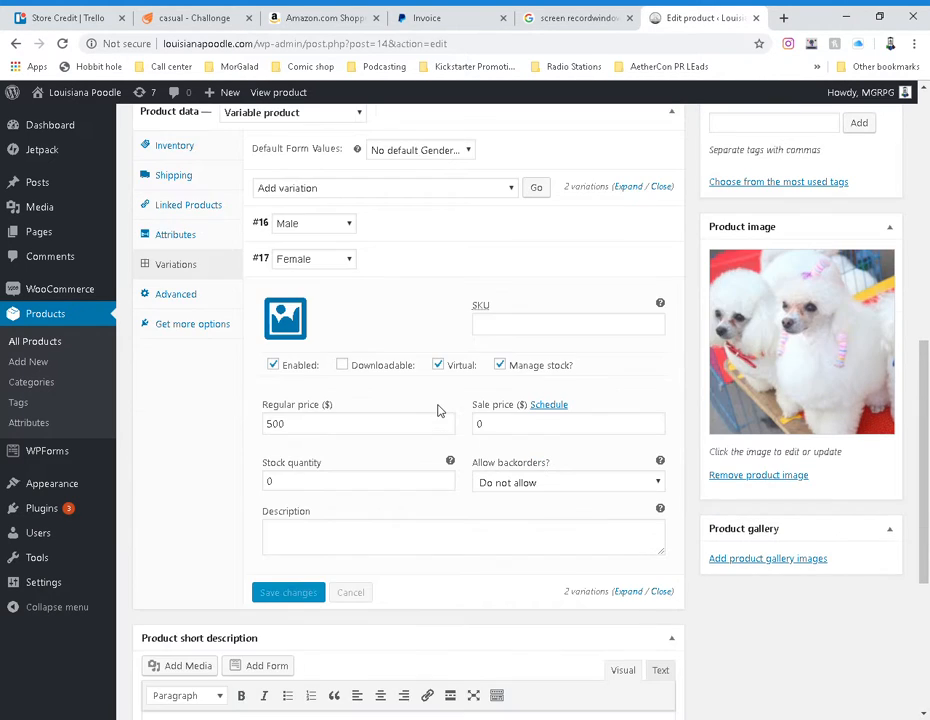
{"action": "double_click", "coordinate": [501, 426]}
{"action": "key", "text": "BackSpace"}
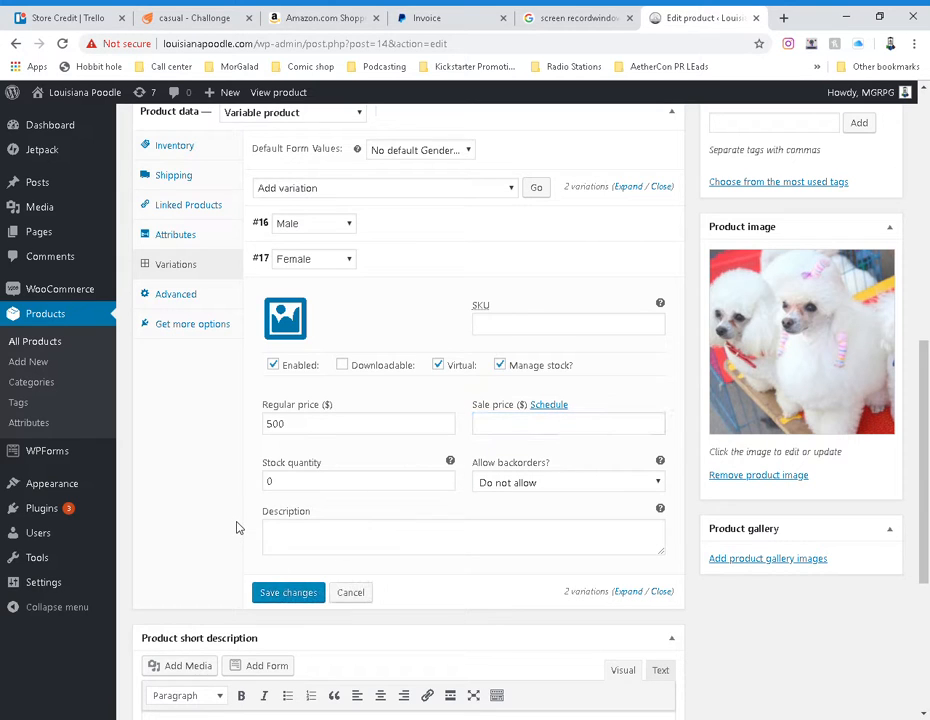
{"action": "left_click", "coordinate": [291, 592]}
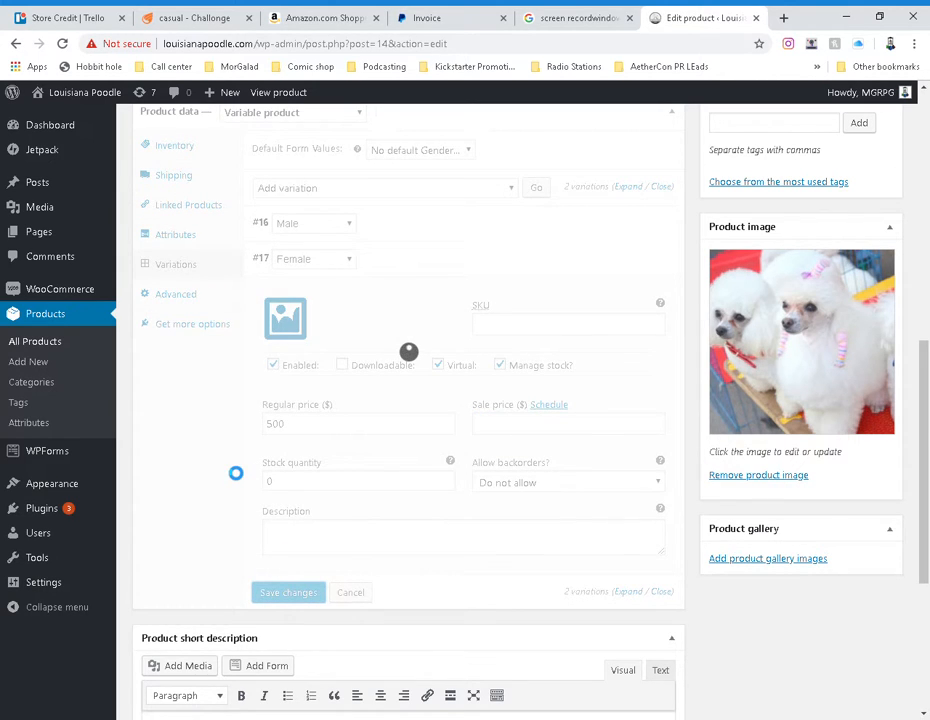
{"action": "scroll", "coordinate": [225, 468], "scroll_direction": "up", "scroll_amount": 5}
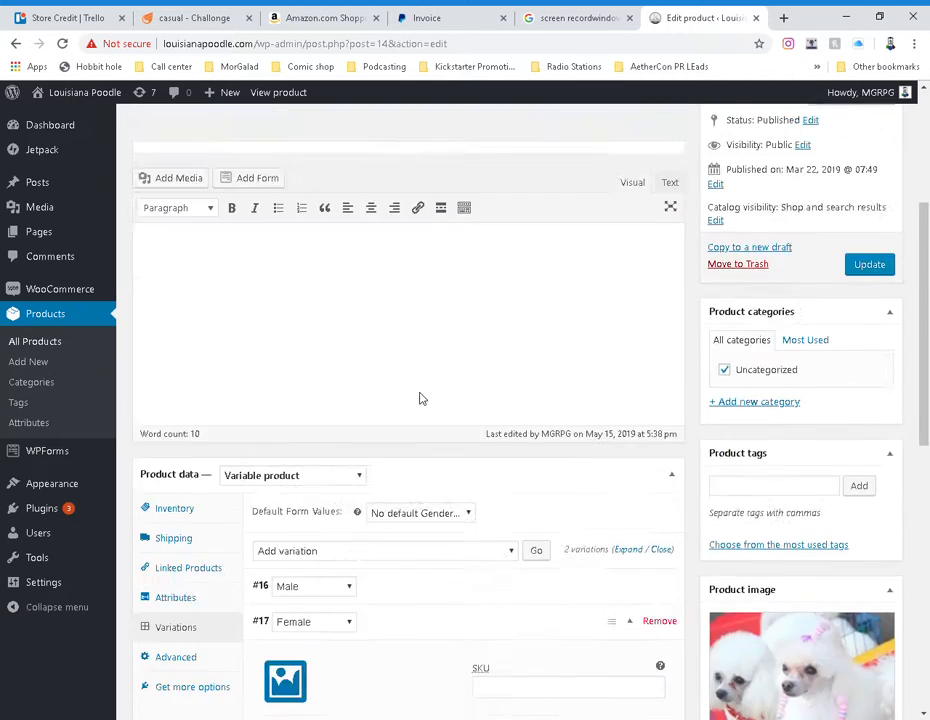
{"action": "left_click", "coordinate": [847, 412]}
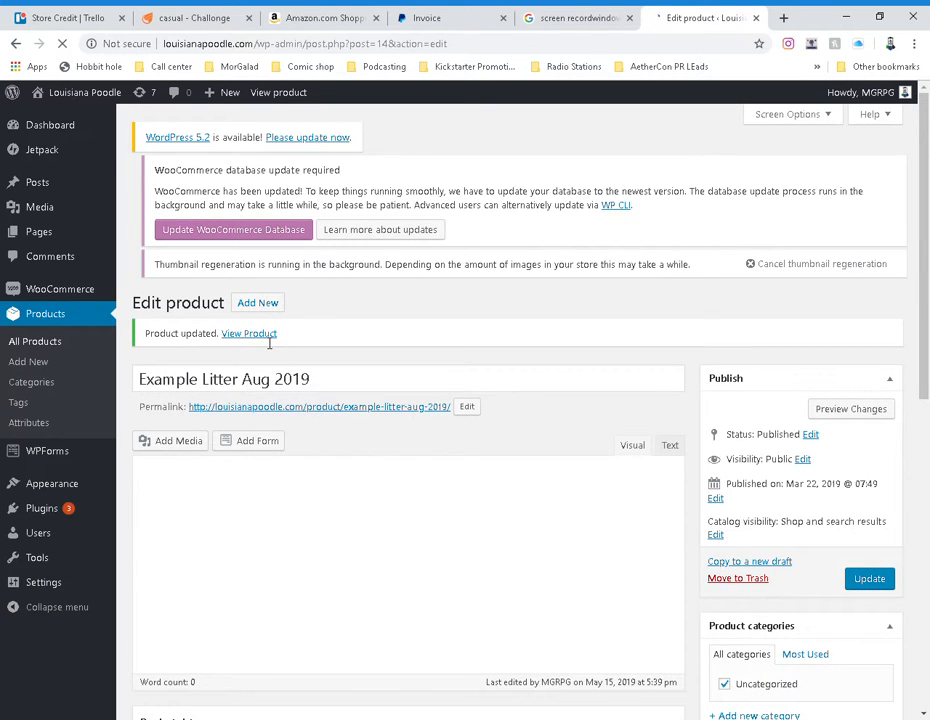
Step: View the updated product's live page and examine its price and reviews section
{"action": "left_click", "coordinate": [259, 349]}
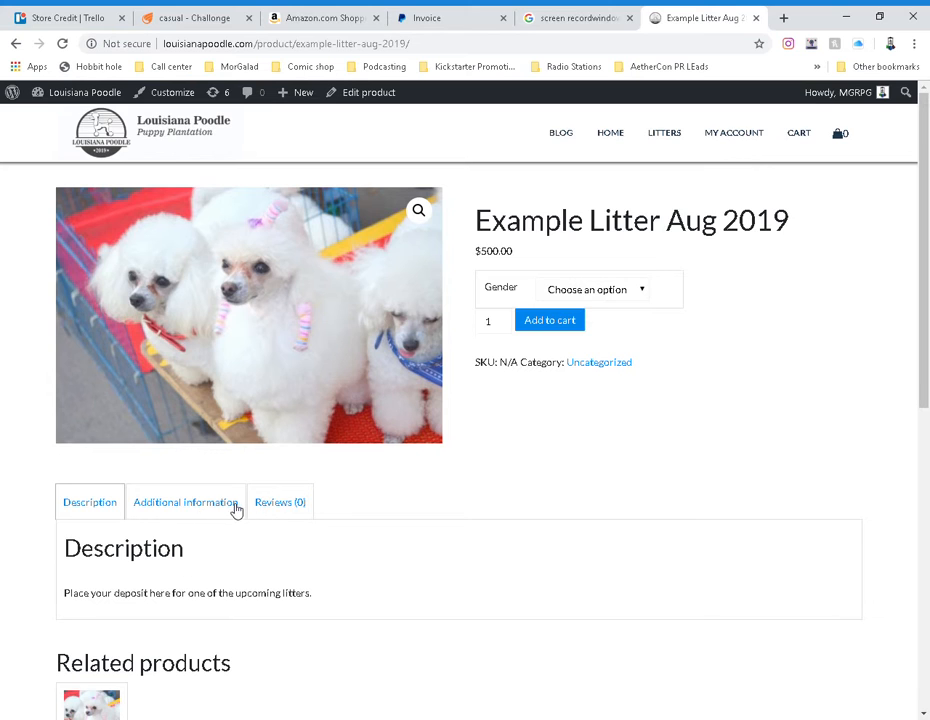
{"action": "left_click", "coordinate": [281, 506]}
{"action": "scroll", "coordinate": [318, 600], "scroll_direction": "down", "scroll_amount": 1}
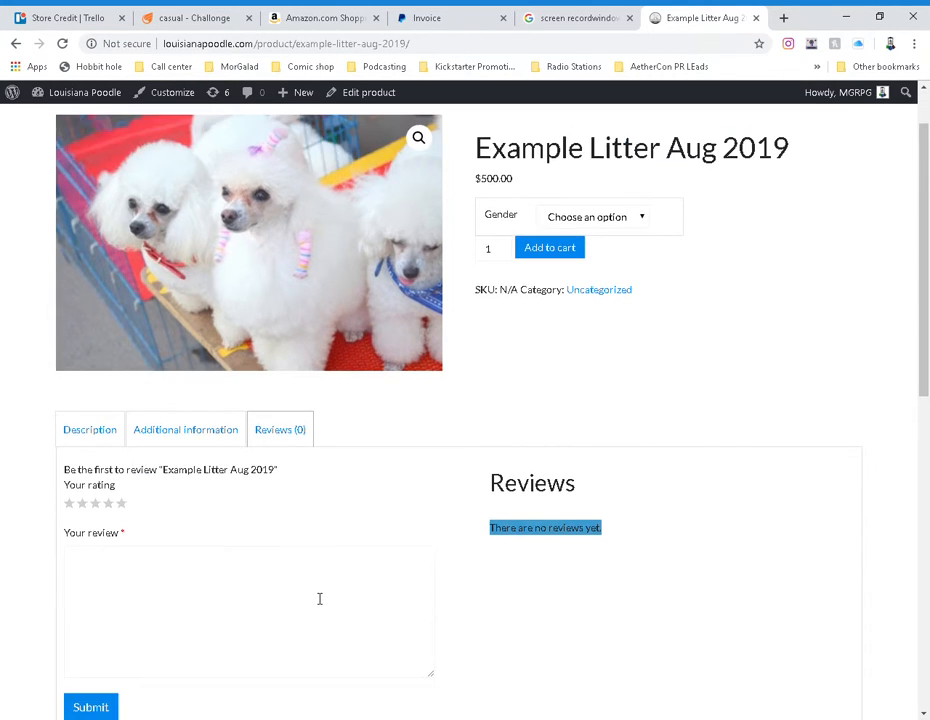
{"action": "scroll", "coordinate": [329, 574], "scroll_direction": "up", "scroll_amount": 1}
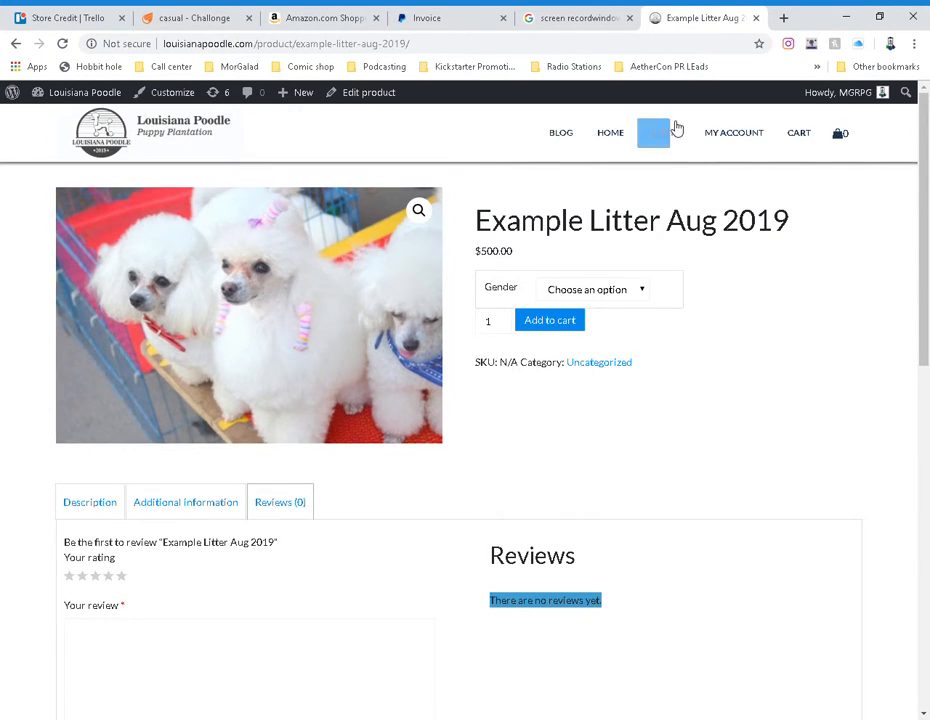
Step: Examine the product's review form, and look over the products and prices listed on the Litters page
{"action": "scroll", "coordinate": [303, 610], "scroll_direction": "down", "scroll_amount": 1}
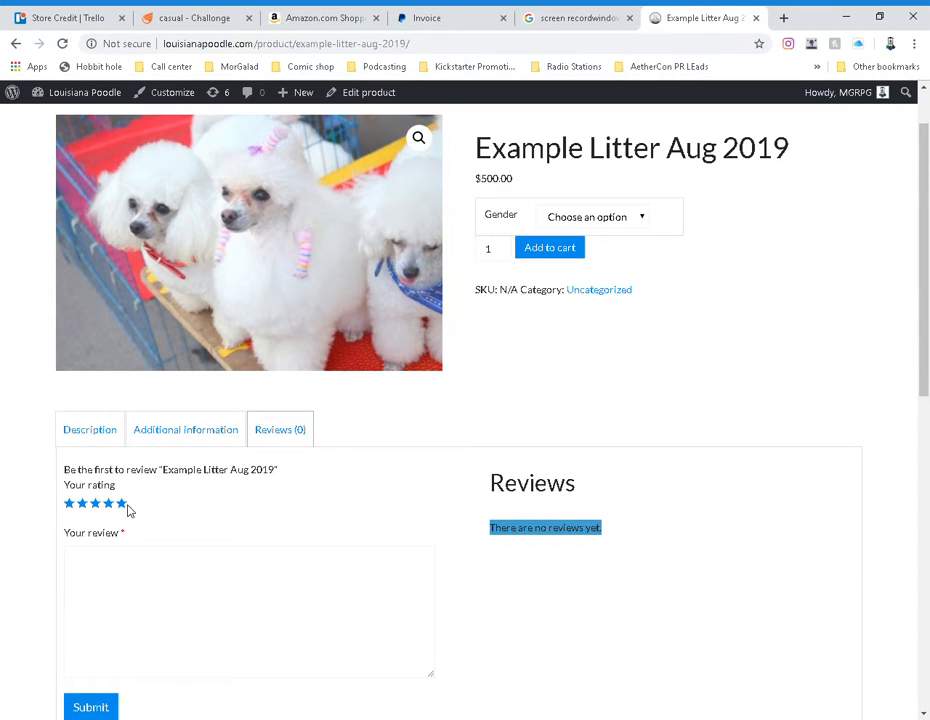
{"action": "scroll", "coordinate": [430, 520], "scroll_direction": "up", "scroll_amount": 1}
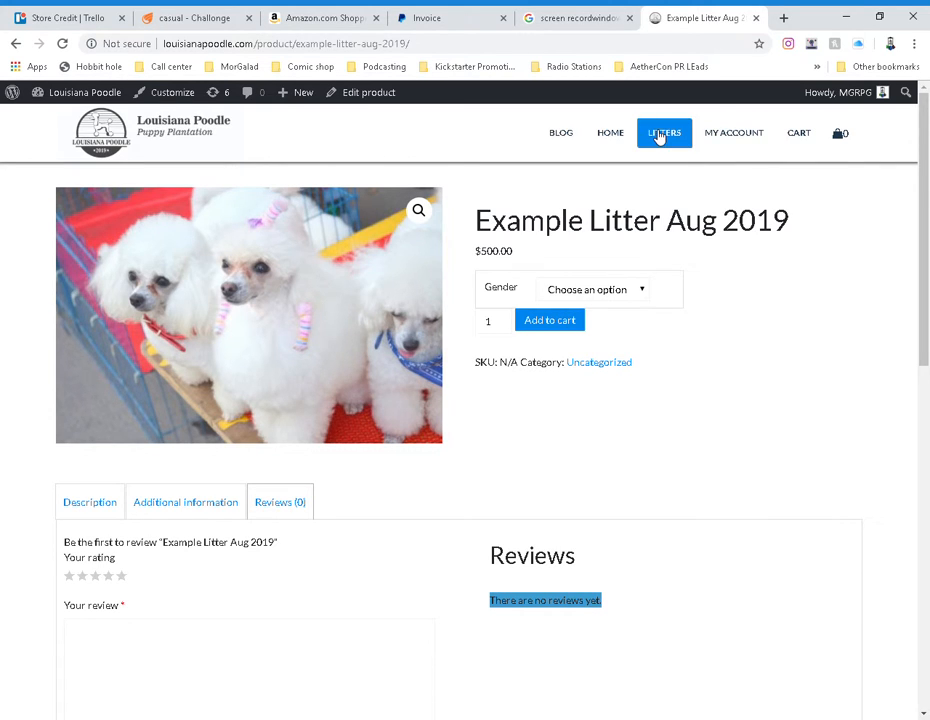
{"action": "left_click", "coordinate": [657, 136]}
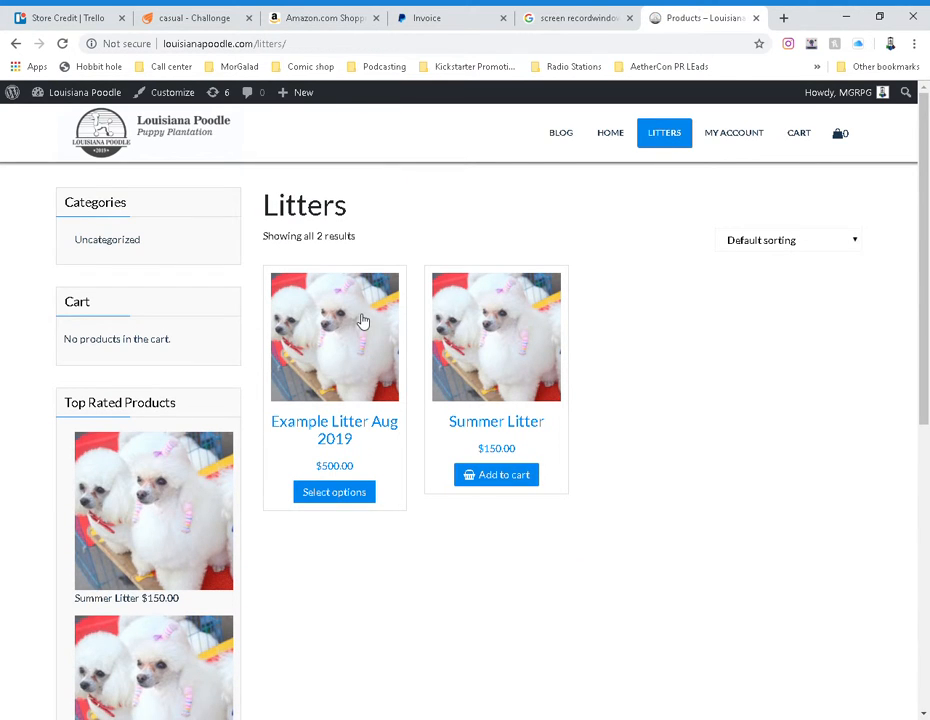
{"action": "scroll", "coordinate": [320, 373], "scroll_direction": "down", "scroll_amount": 1}
{"action": "scroll", "coordinate": [322, 372], "scroll_direction": "up", "scroll_amount": 1}
{"action": "scroll", "coordinate": [327, 331], "scroll_direction": "down", "scroll_amount": 4}
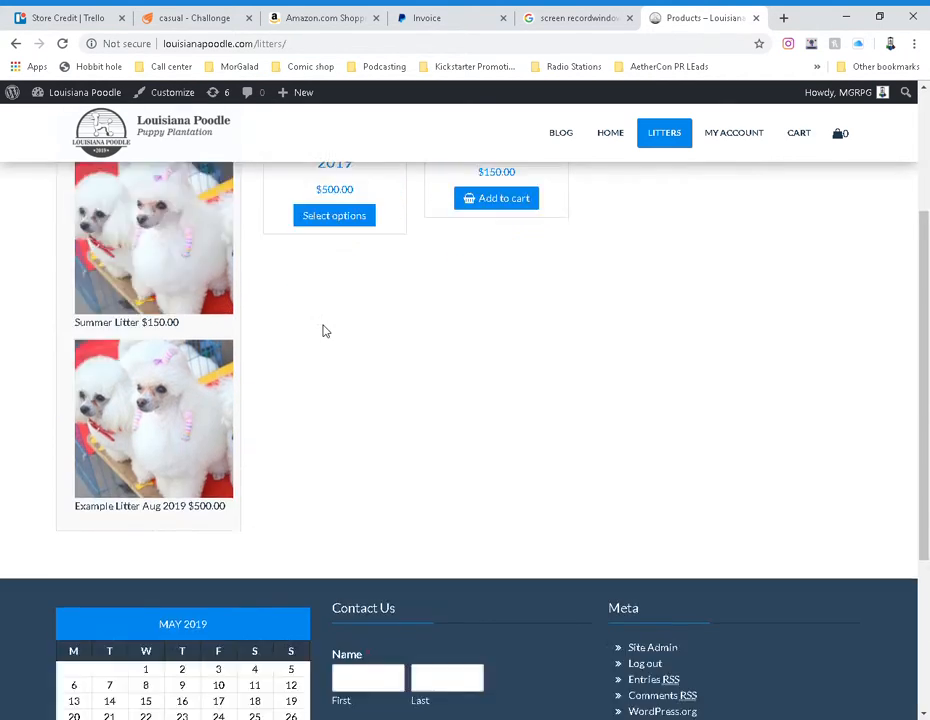
{"action": "scroll", "coordinate": [322, 310], "scroll_direction": "up", "scroll_amount": 4}
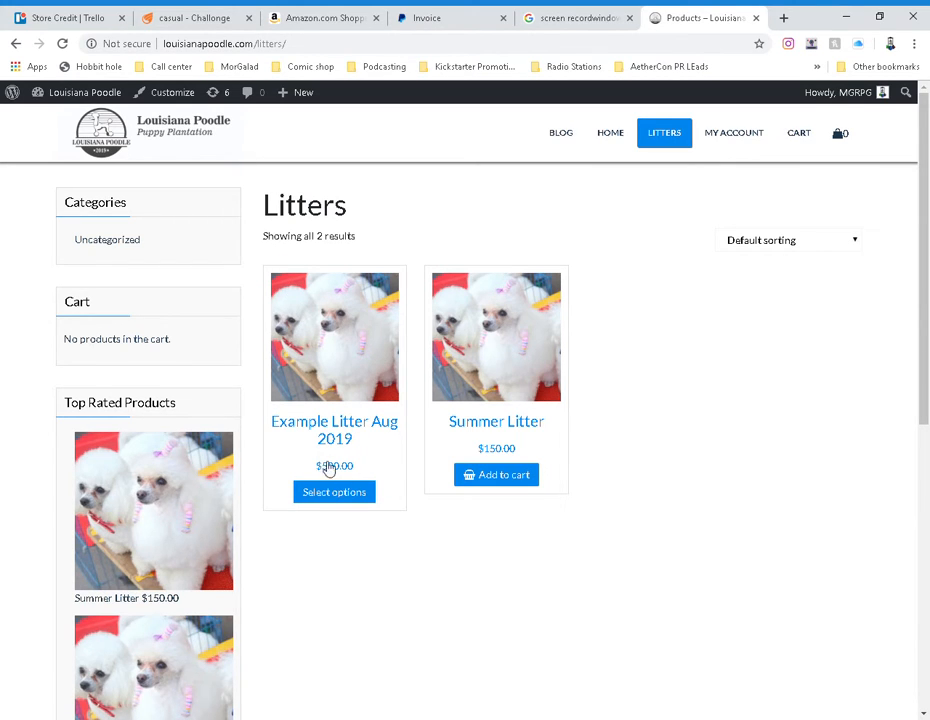
Step: Try adding Summer Litter to the cart and removing it, and open the Example Litter Aug 2019 product's options
{"action": "left_click", "coordinate": [508, 476]}
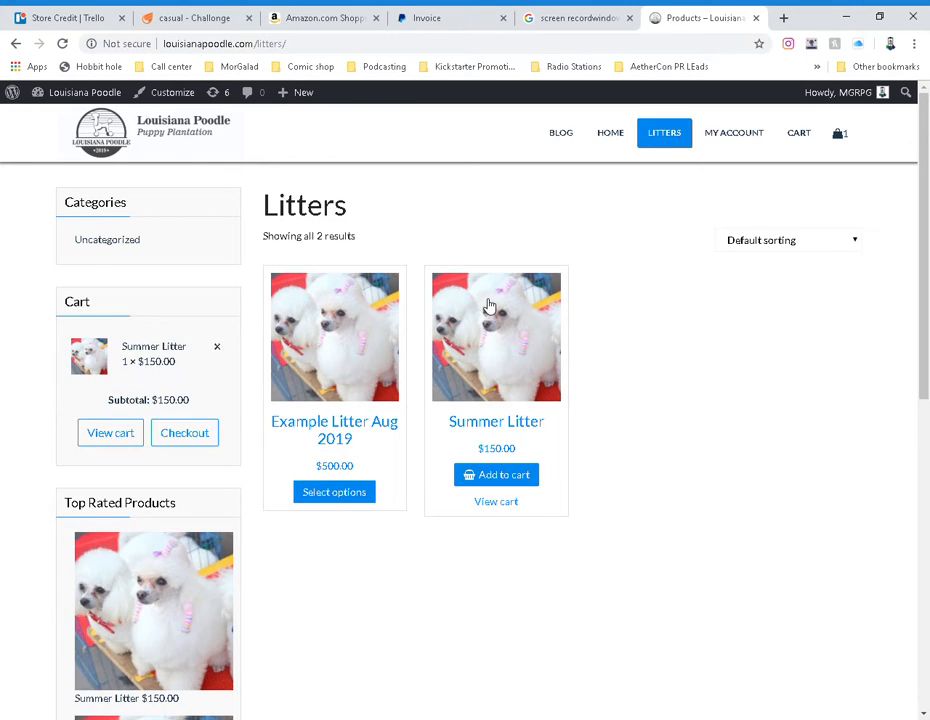
{"action": "left_click", "coordinate": [217, 347]}
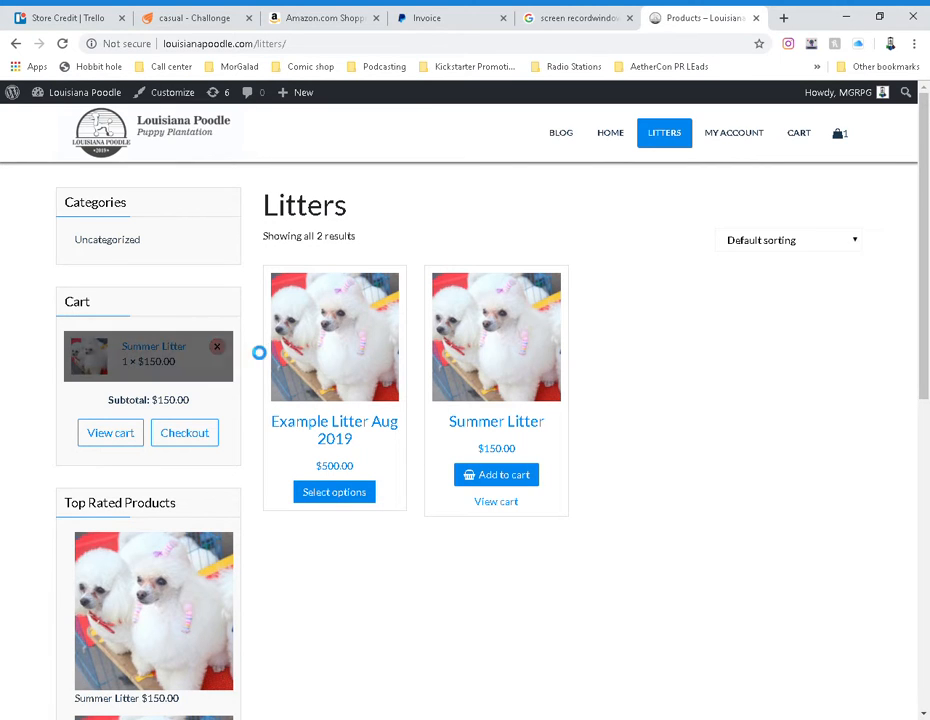
{"action": "left_click", "coordinate": [331, 492]}
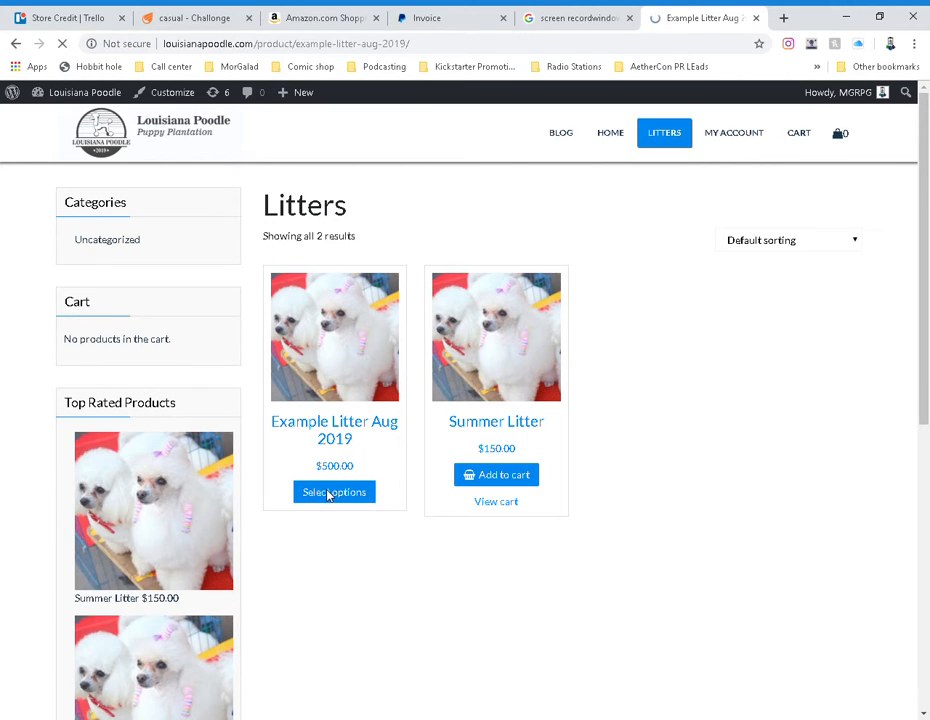
Step: Open the store's home page by shortening the web address to louisianapoodle.com
{"action": "left_click", "coordinate": [616, 140]}
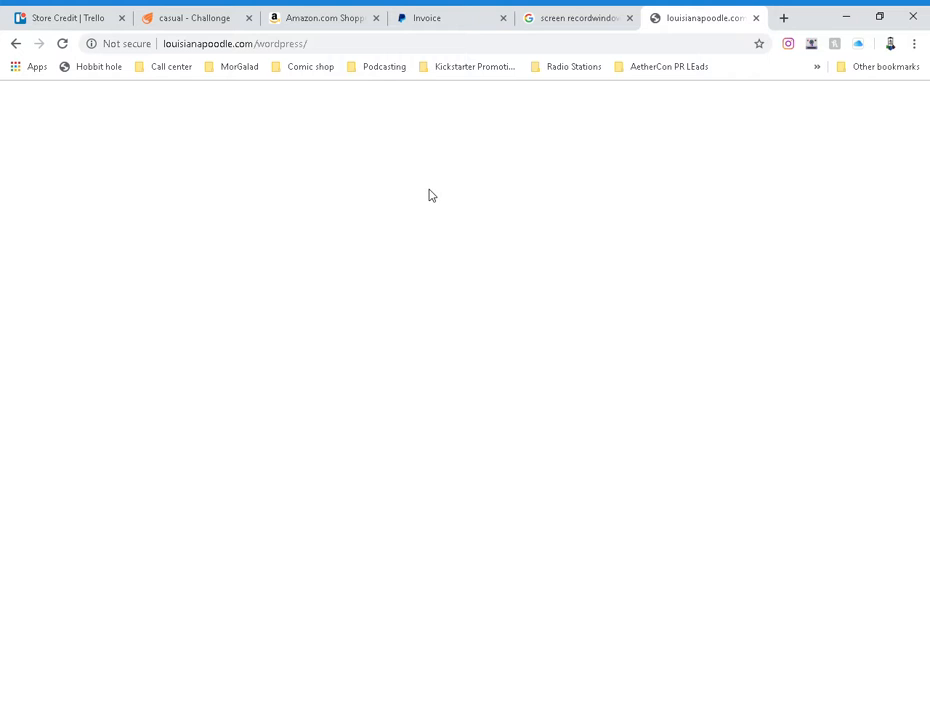
{"action": "left_click", "coordinate": [336, 49]}
{"action": "left_click", "coordinate": [335, 49]}
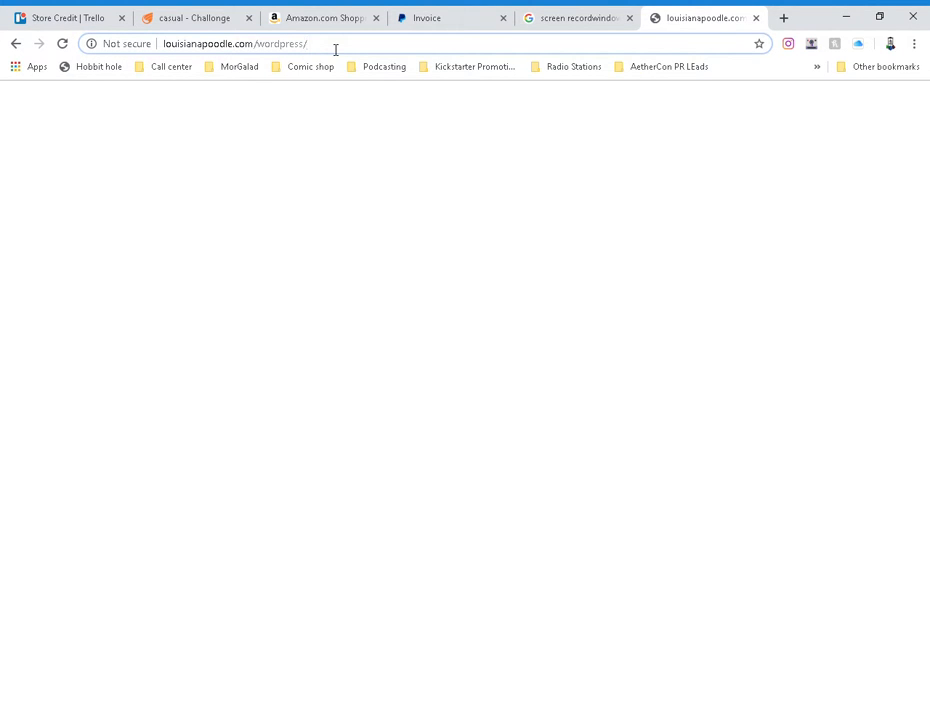
{"action": "key", "text": "BackSpace"}
{"action": "key", "text": "BackSpace"}
{"action": "key", "text": "BackSpace"}
{"action": "key", "text": "BackSpace"}
{"action": "key", "text": "BackSpace"}
{"action": "key", "text": "BackSpace"}
{"action": "key", "text": "BackSpace"}
{"action": "key", "text": "BackSpace"}
{"action": "key", "text": "BackSpace"}
{"action": "key", "text": "BackSpace"}
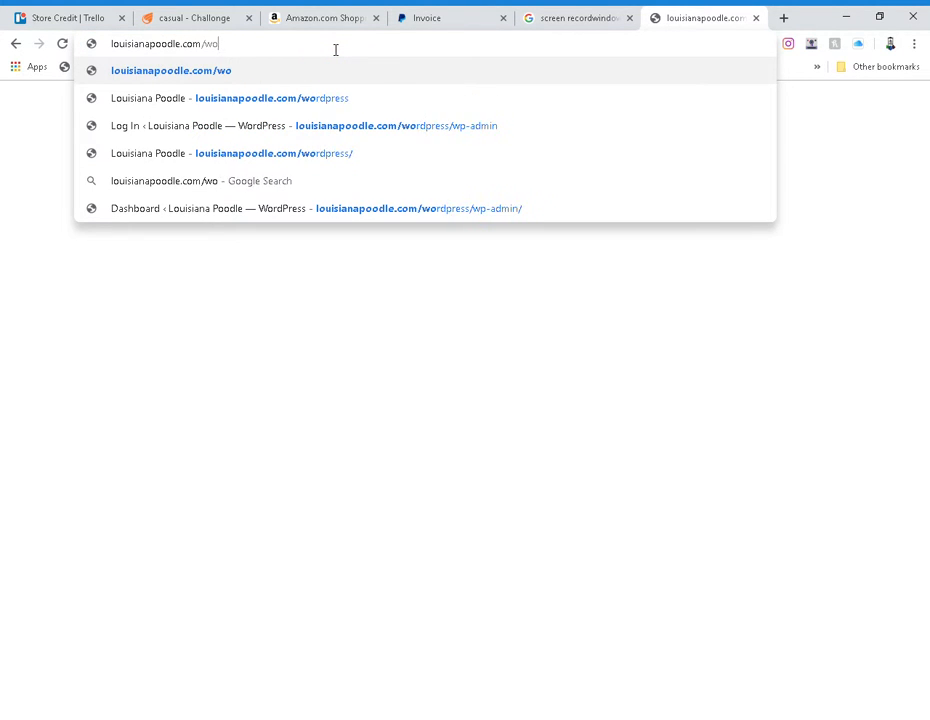
{"action": "key", "text": "BackSpace"}
{"action": "key", "text": "Return"}
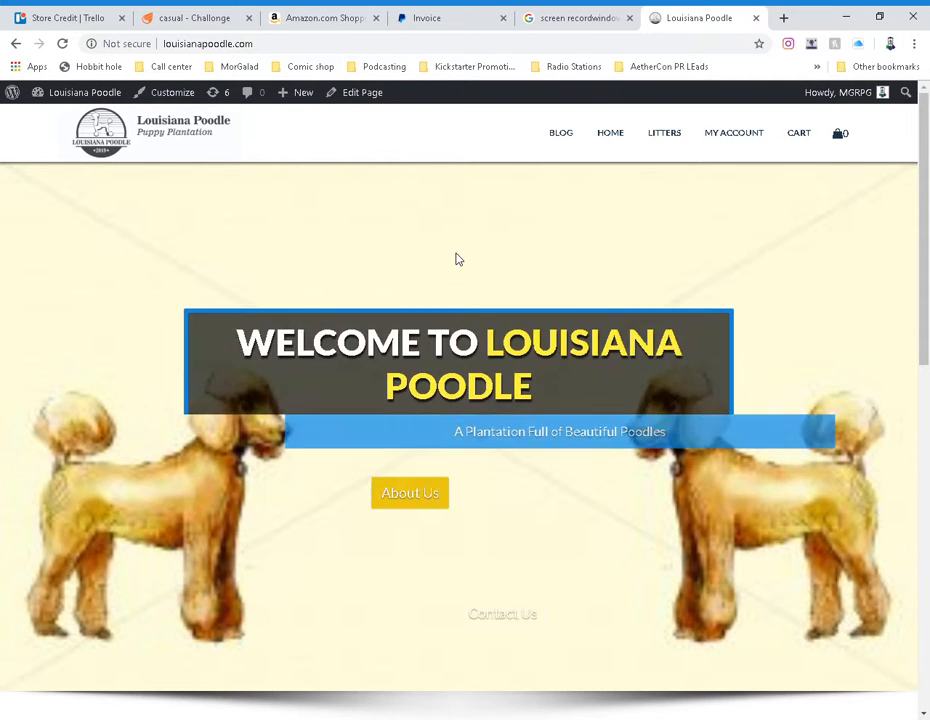
Step: Examine the home page from the welcome banner through the Latest Litters carousel to the calendar, contact form and footer
{"action": "scroll", "coordinate": [455, 259], "scroll_direction": "down", "scroll_amount": 1}
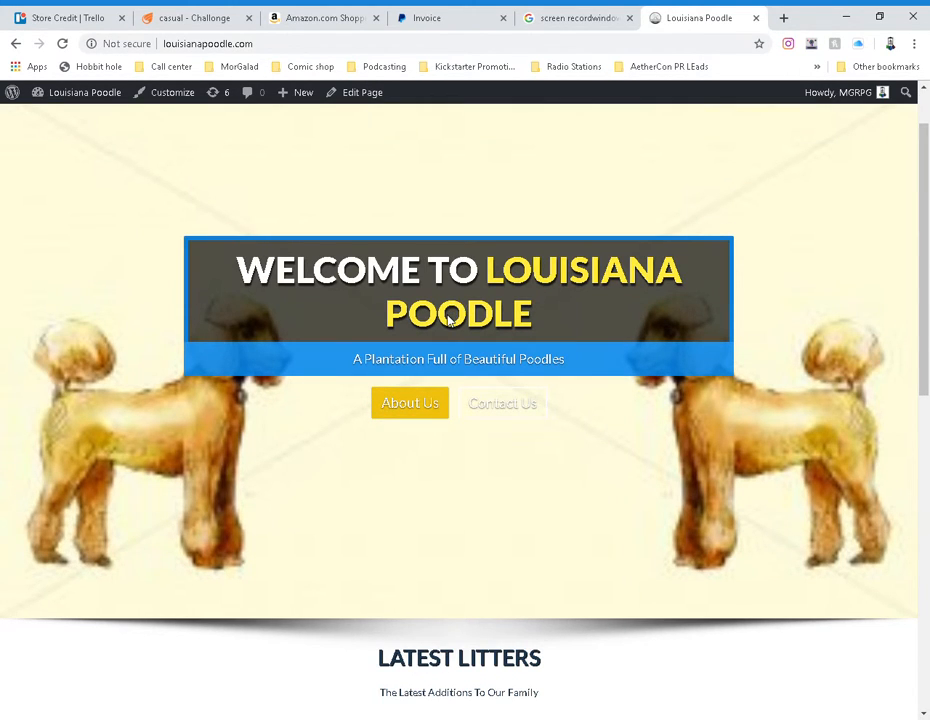
{"action": "scroll", "coordinate": [446, 316], "scroll_direction": "up", "scroll_amount": 1}
{"action": "scroll", "coordinate": [446, 316], "scroll_direction": "down", "scroll_amount": 3}
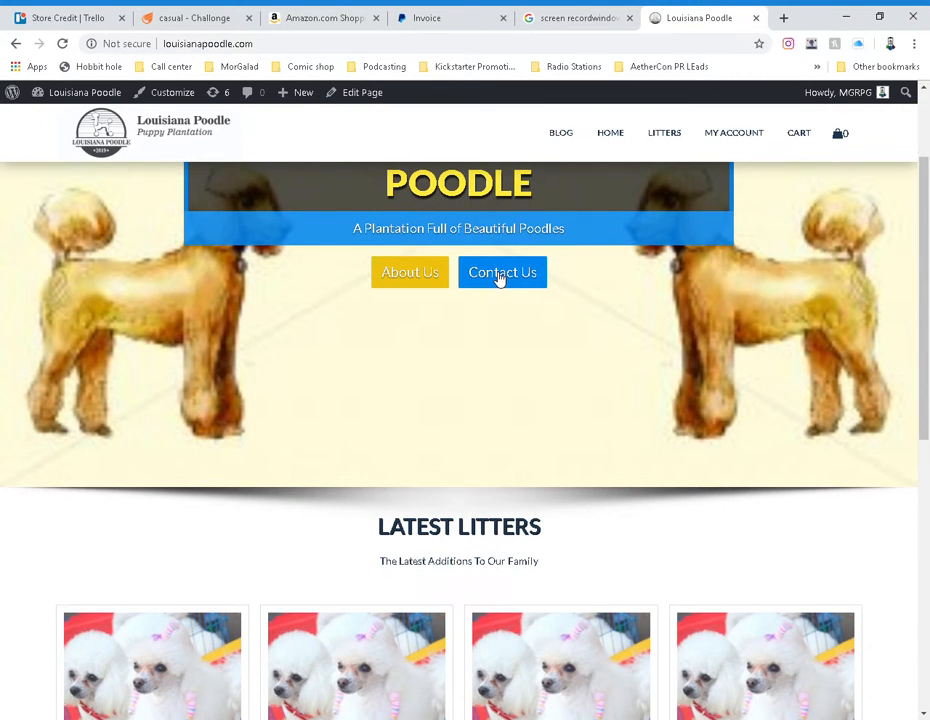
{"action": "scroll", "coordinate": [500, 279], "scroll_direction": "down", "scroll_amount": 5}
{"action": "scroll", "coordinate": [498, 260], "scroll_direction": "up", "scroll_amount": 2}
{"action": "scroll", "coordinate": [470, 285], "scroll_direction": "down", "scroll_amount": 2}
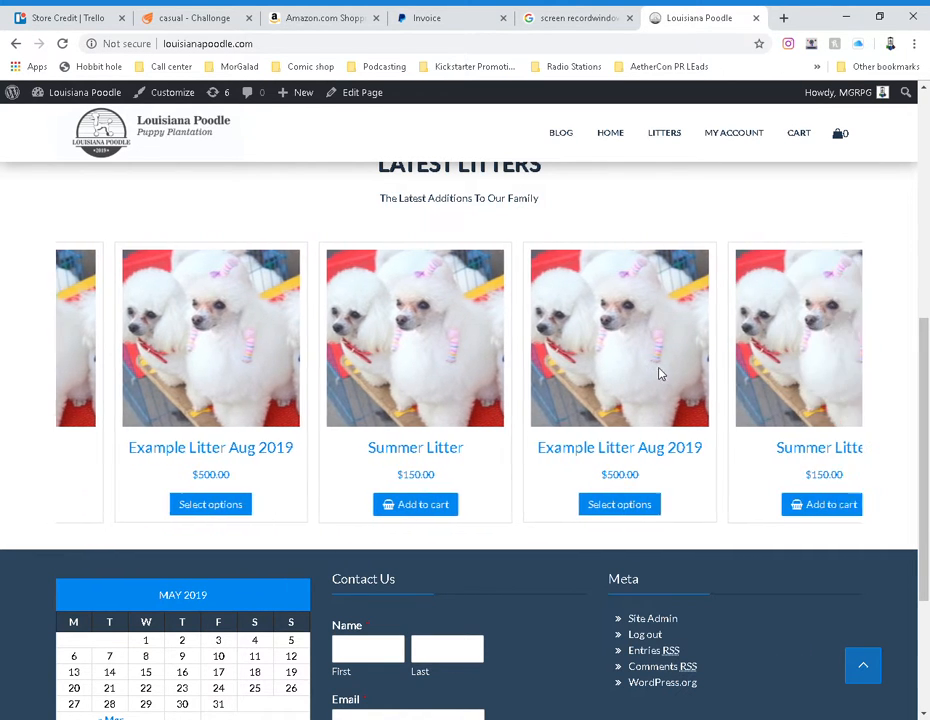
{"action": "scroll", "coordinate": [681, 368], "scroll_direction": "down", "scroll_amount": 3}
{"action": "scroll", "coordinate": [677, 366], "scroll_direction": "up", "scroll_amount": 3}
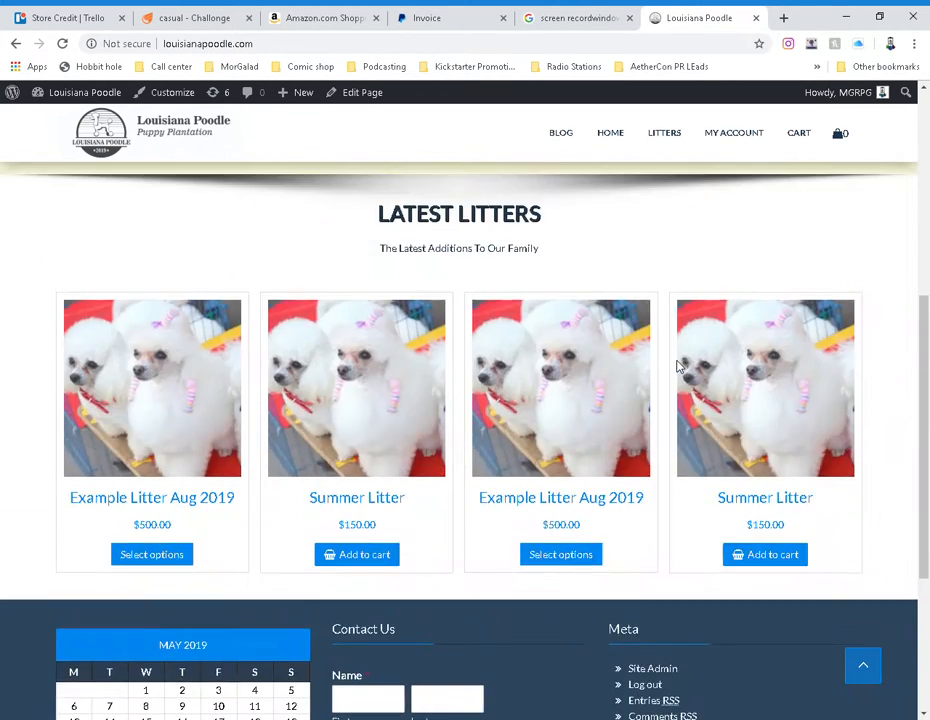
{"action": "scroll", "coordinate": [677, 366], "scroll_direction": "down", "scroll_amount": 3}
{"action": "scroll", "coordinate": [677, 365], "scroll_direction": "up", "scroll_amount": 2}
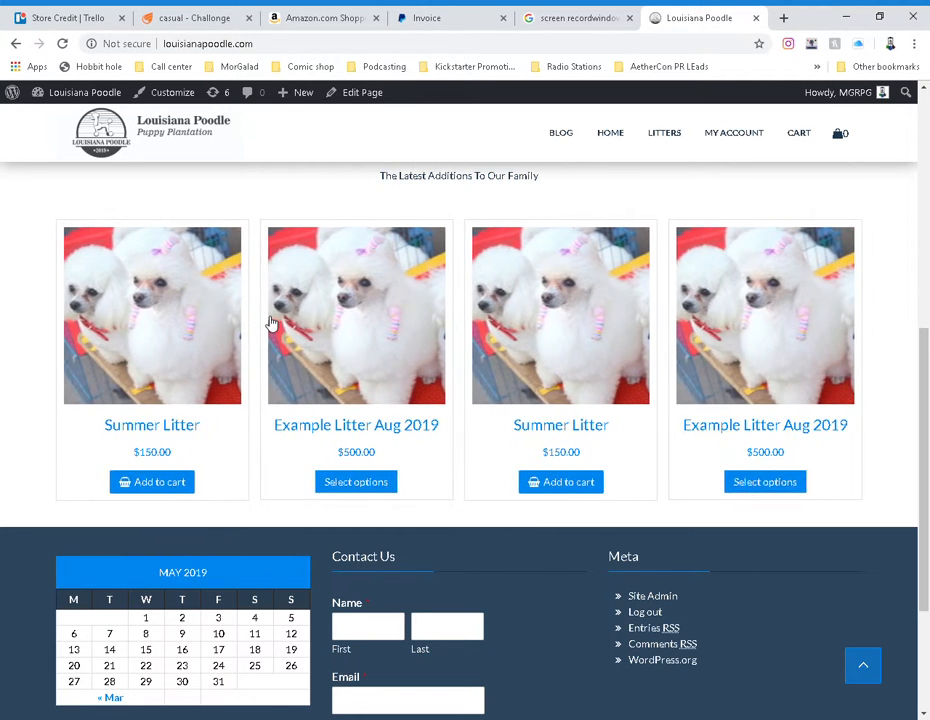
{"action": "scroll", "coordinate": [270, 323], "scroll_direction": "down", "scroll_amount": 3}
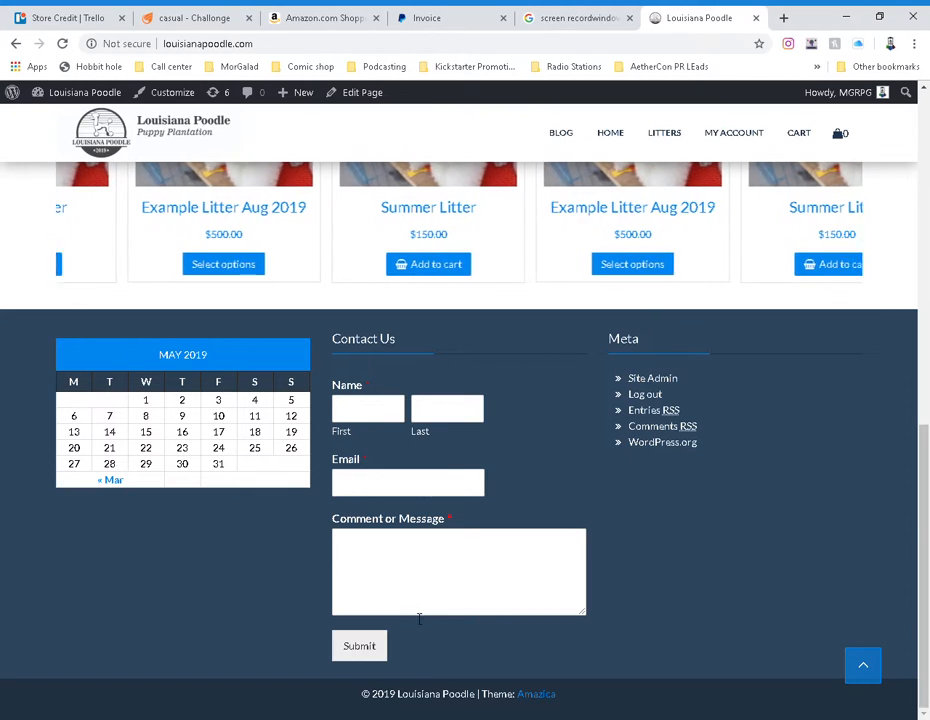
{"action": "scroll", "coordinate": [460, 519], "scroll_direction": "up", "scroll_amount": 3}
{"action": "scroll", "coordinate": [460, 519], "scroll_direction": "up", "scroll_amount": 5}
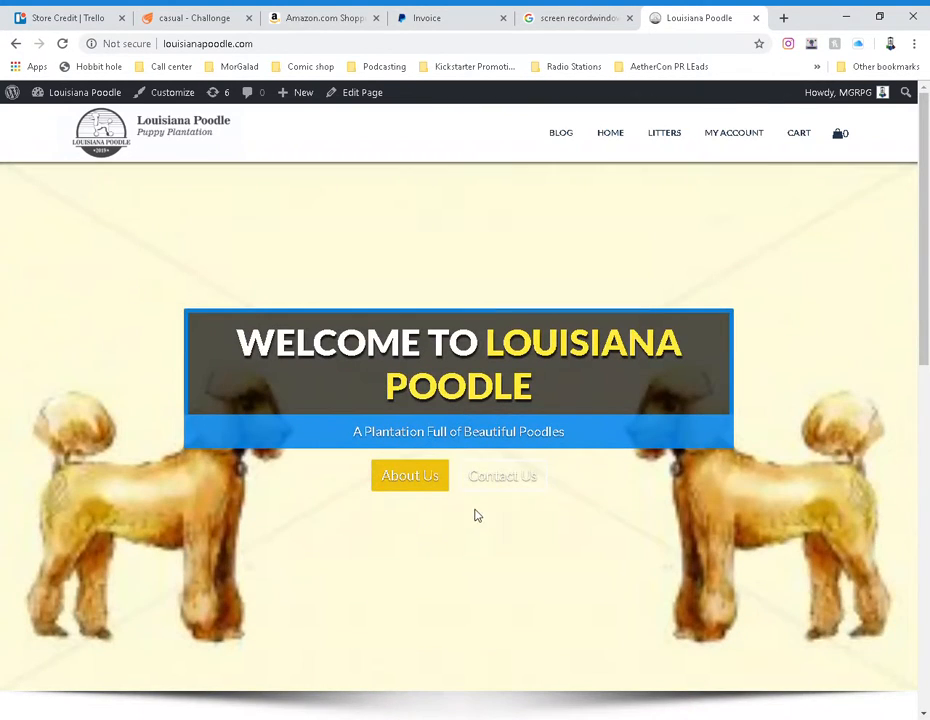
Step: View the Blog page and the content types available for creation, and go back to the home page
{"action": "left_click", "coordinate": [573, 142]}
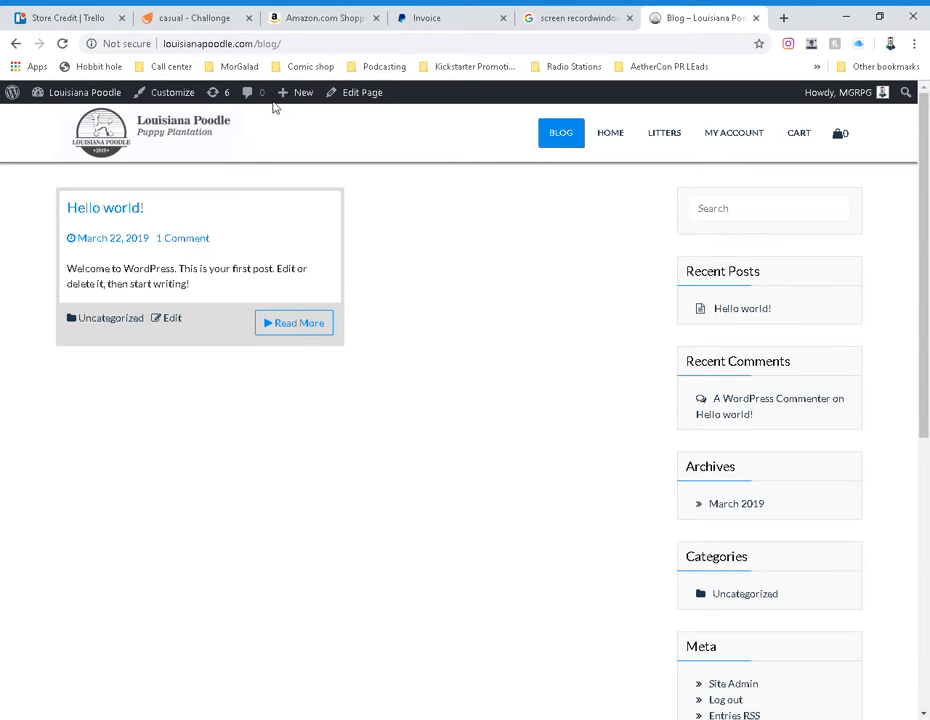
{"action": "mouse_move", "coordinate": [288, 96]}
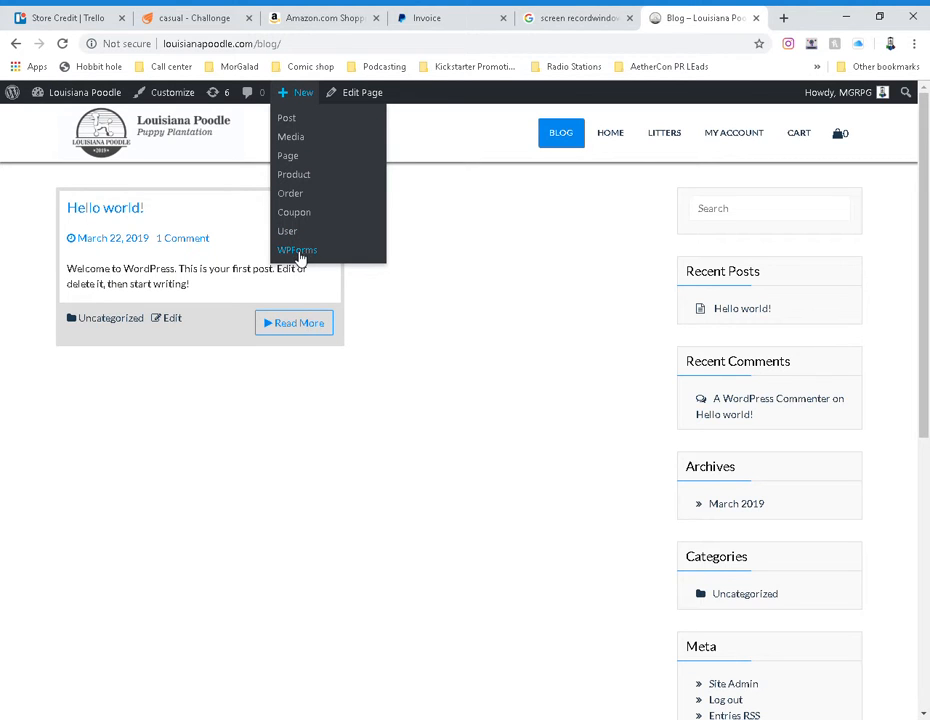
{"action": "left_click", "coordinate": [619, 134]}
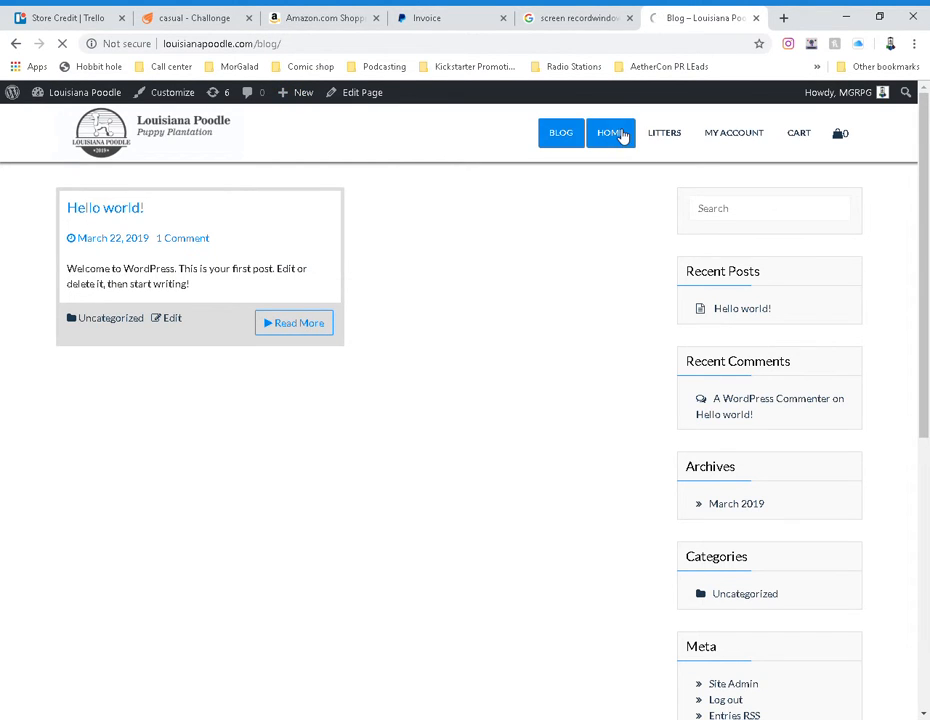